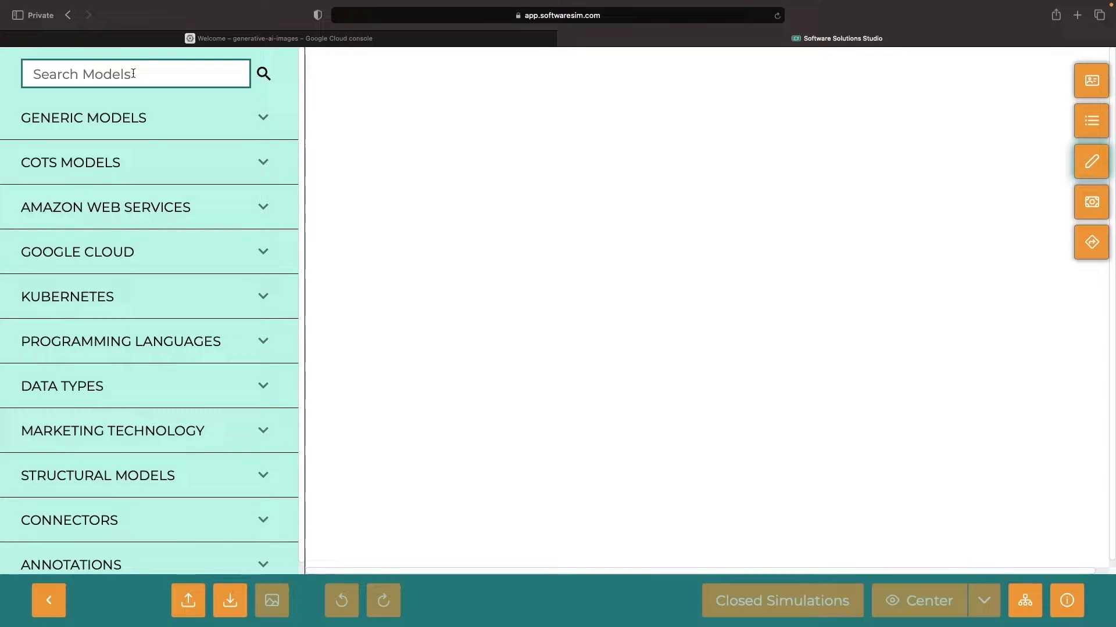
{"action": "type", "text": "web"}
Step: Add a Web Application node, rename it 'Custom Web Application', and auto-generate its description
{"action": "left_click_drag", "start_coordinate": [44, 170], "coordinate": [659, 132]}
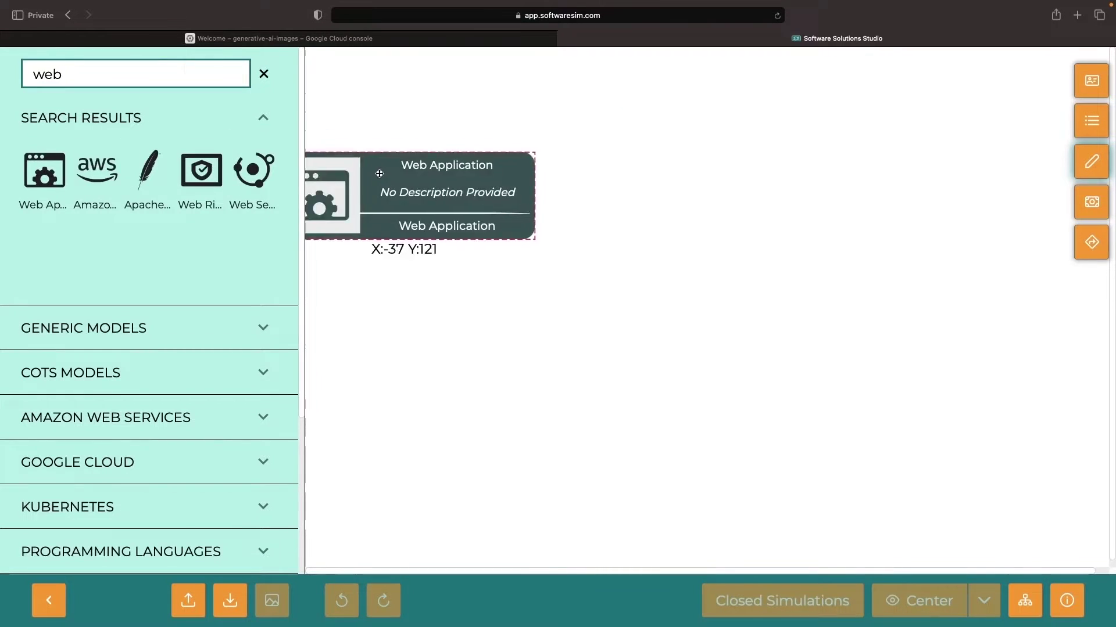
{"action": "right_click", "coordinate": [660, 132]}
{"action": "left_click", "coordinate": [703, 159]}
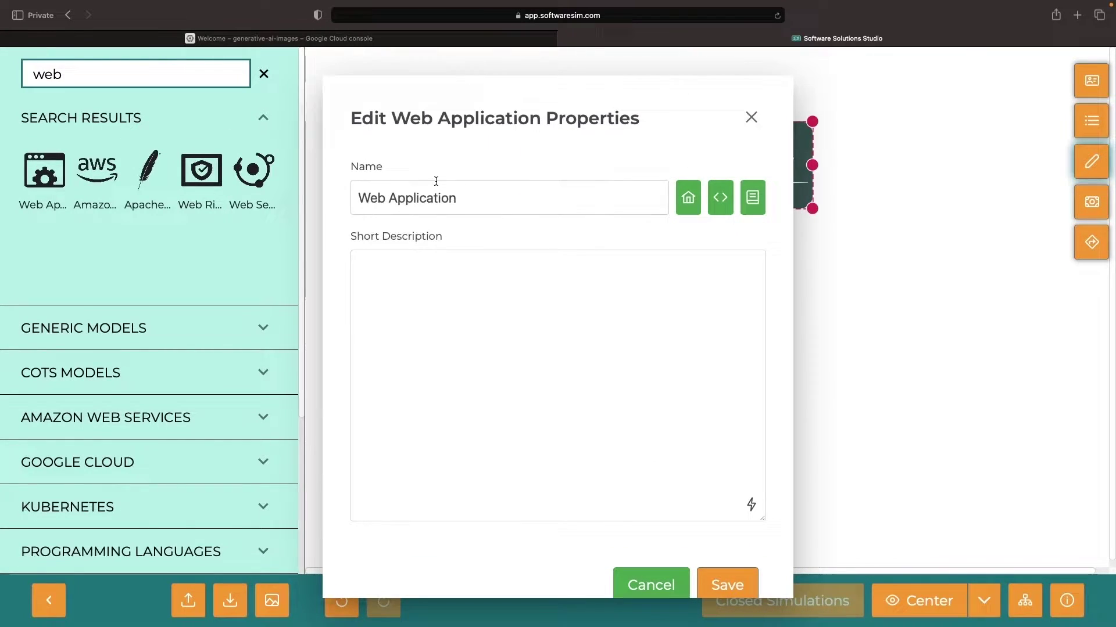
{"action": "left_click", "coordinate": [358, 198]}
{"action": "type", "text": "Custom"}
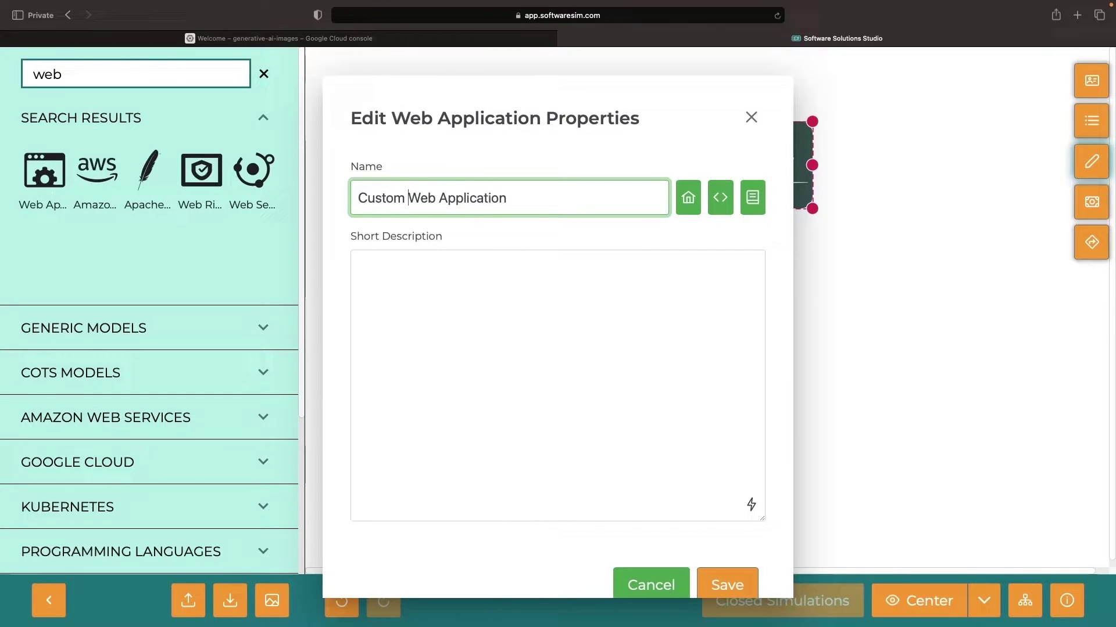
{"action": "left_click", "coordinate": [410, 301]}
{"action": "left_click", "coordinate": [749, 506]}
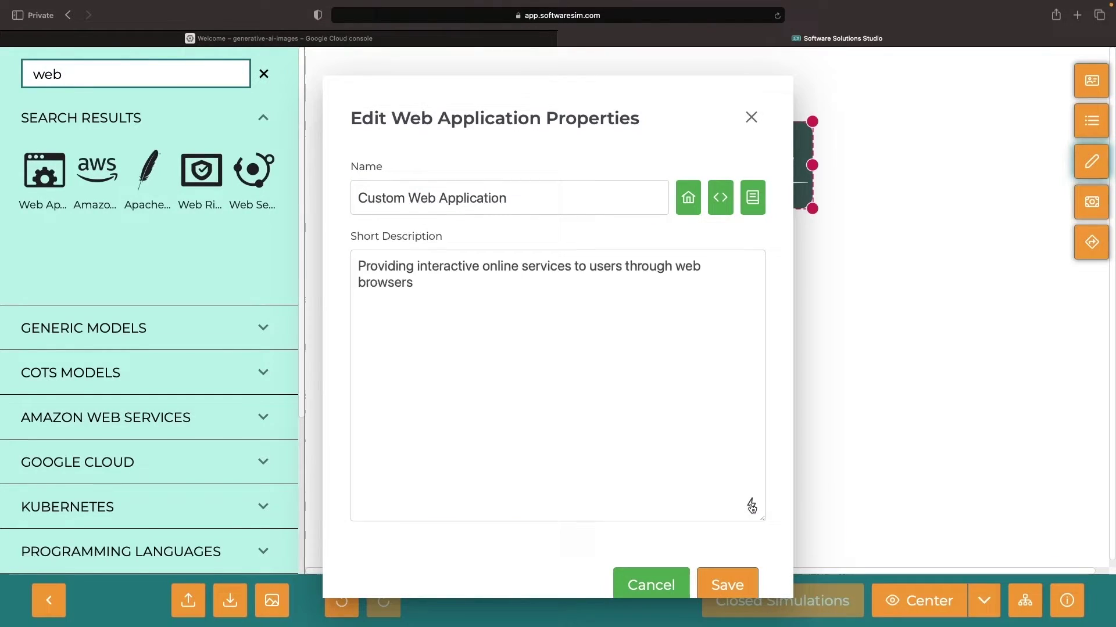
{"action": "left_click", "coordinate": [736, 597]}
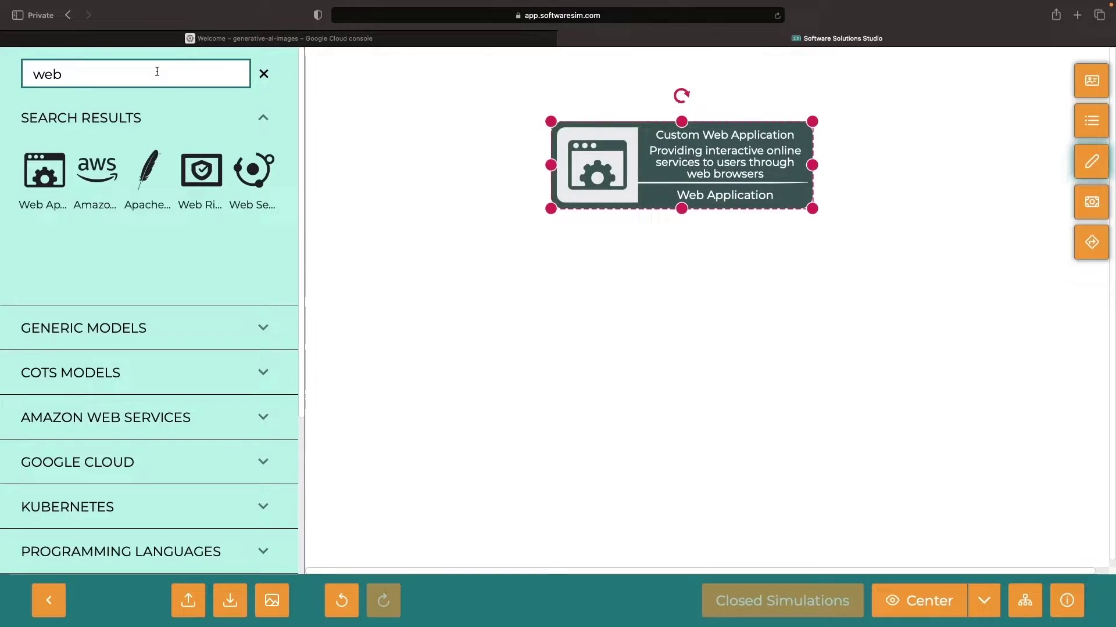
{"action": "type", "text": "flask"}
{"action": "type", "text": "python"}
Step: Add a Python node linked from Custom Web Application, described as multi-modal AI backend logic
{"action": "mouse_move", "coordinate": [148, 170]}
{"action": "left_mouse_down"}
{"action": "mouse_move", "coordinate": [436, 268]}
{"action": "mouse_move", "coordinate": [693, 249]}
{"action": "left_mouse_up"}
{"action": "scroll", "coordinate": [149, 349], "scroll_direction": "down", "scroll_amount": 5}
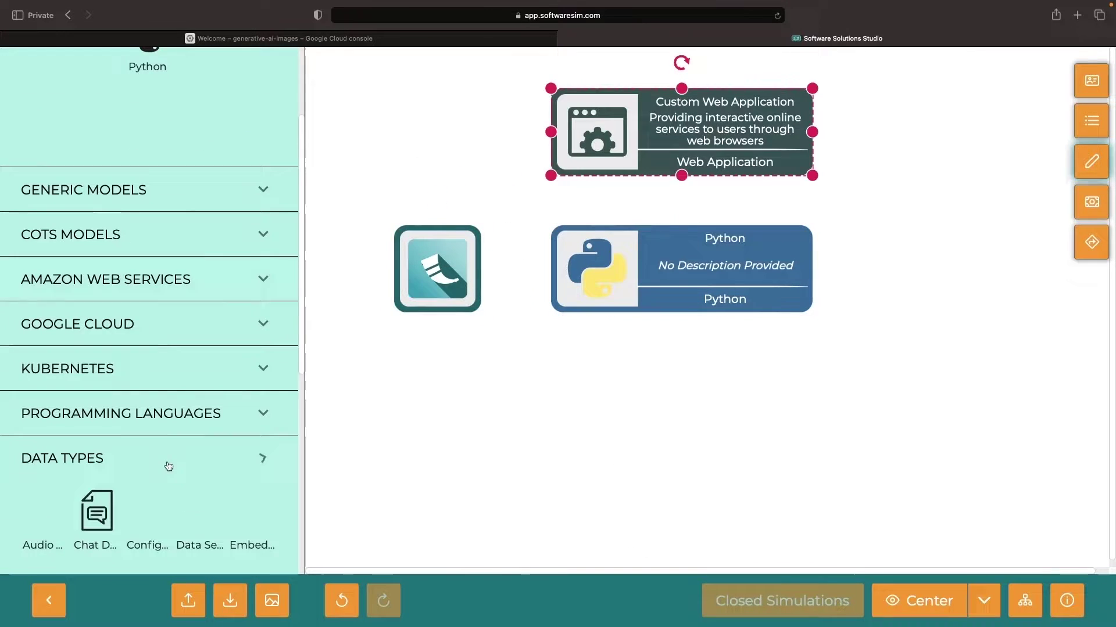
{"action": "left_click", "coordinate": [167, 465]}
{"action": "left_click_drag", "start_coordinate": [681, 202], "coordinate": [682, 226]}
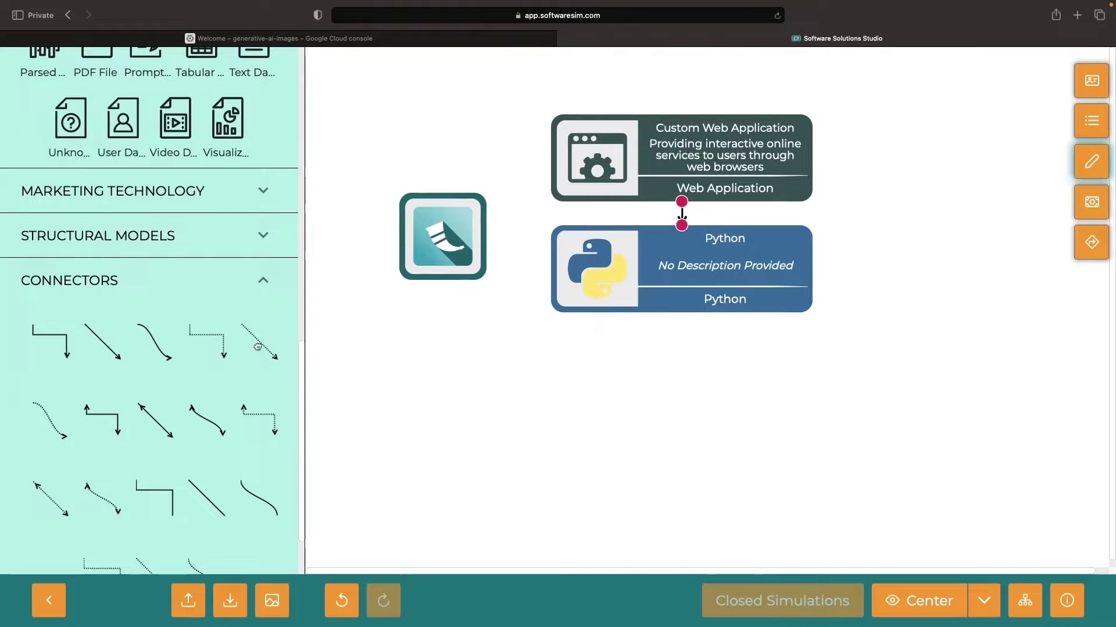
{"action": "double_click", "coordinate": [671, 342]}
{"action": "type", "text": "Ba"}
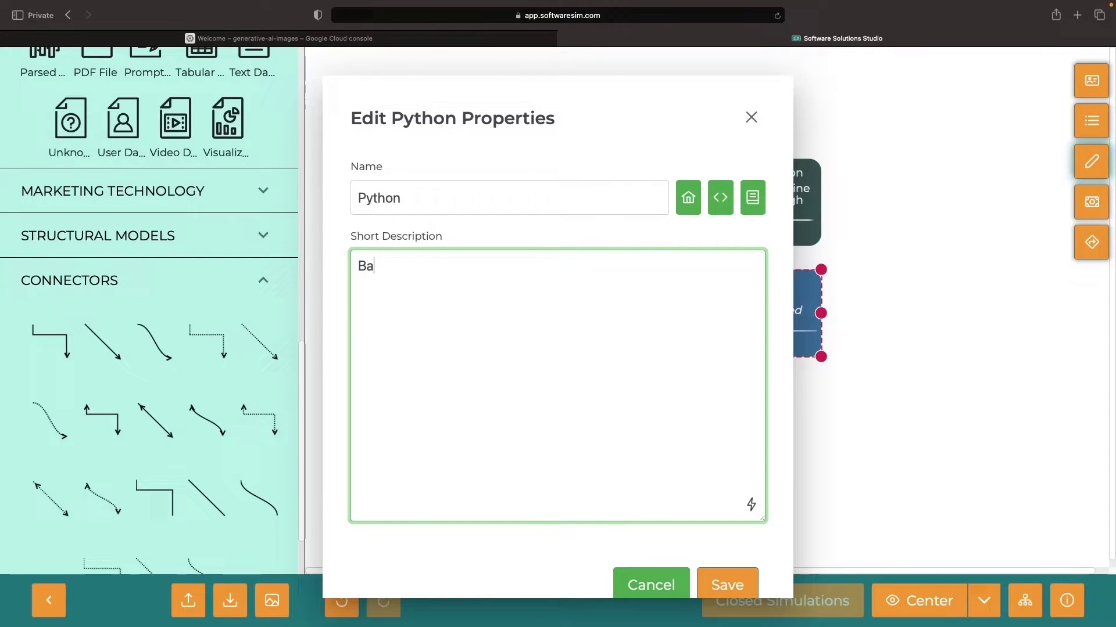
{"action": "type", "text": "ckend logic for a custom, multi-modal AI applic"}
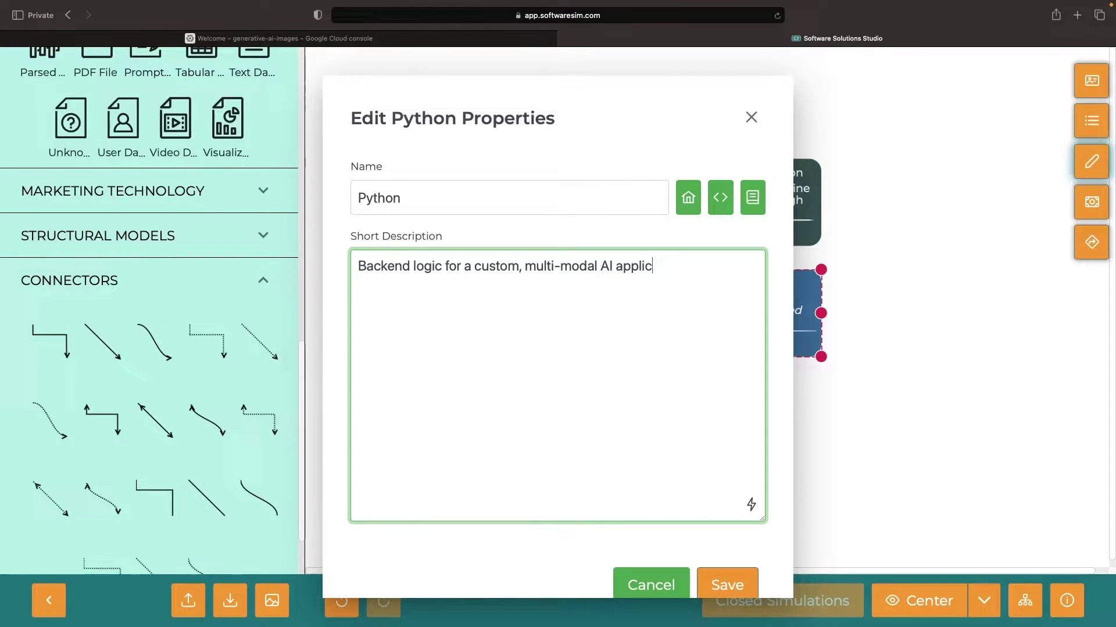
{"action": "type", "text": "ation"}
{"action": "key", "text": "Return"}
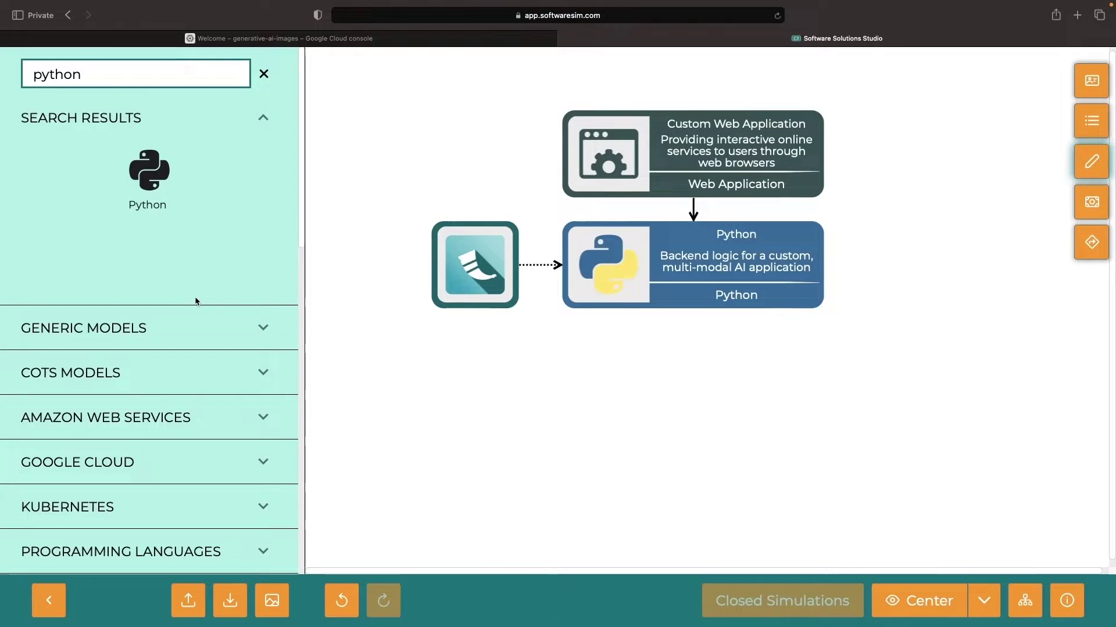
{"action": "double_click", "coordinate": [109, 77]}
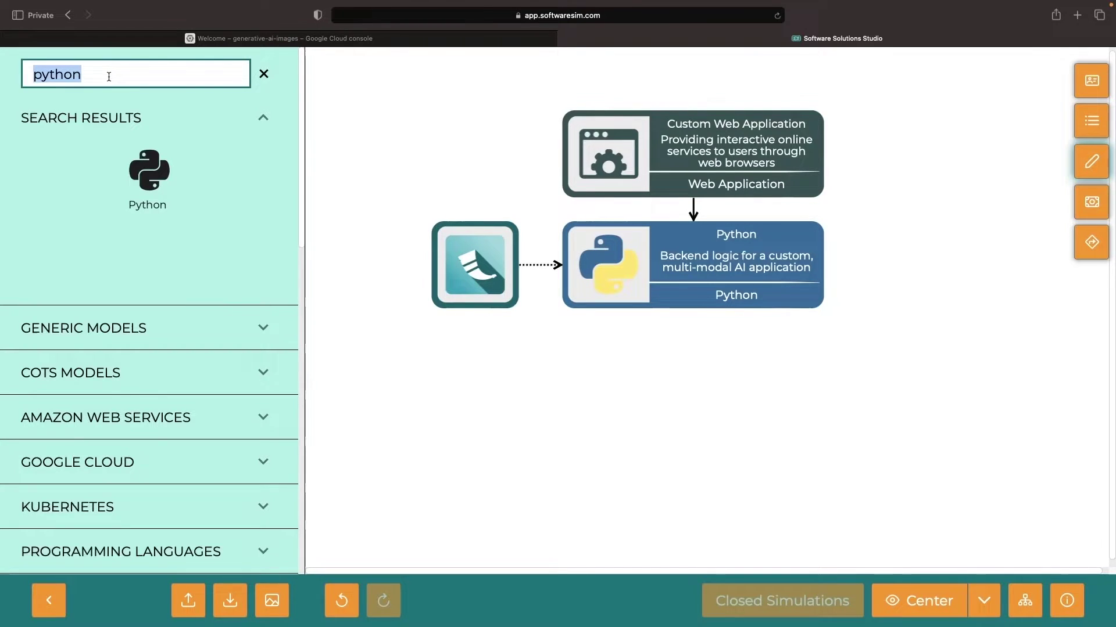
{"action": "type", "text": "milvus"}
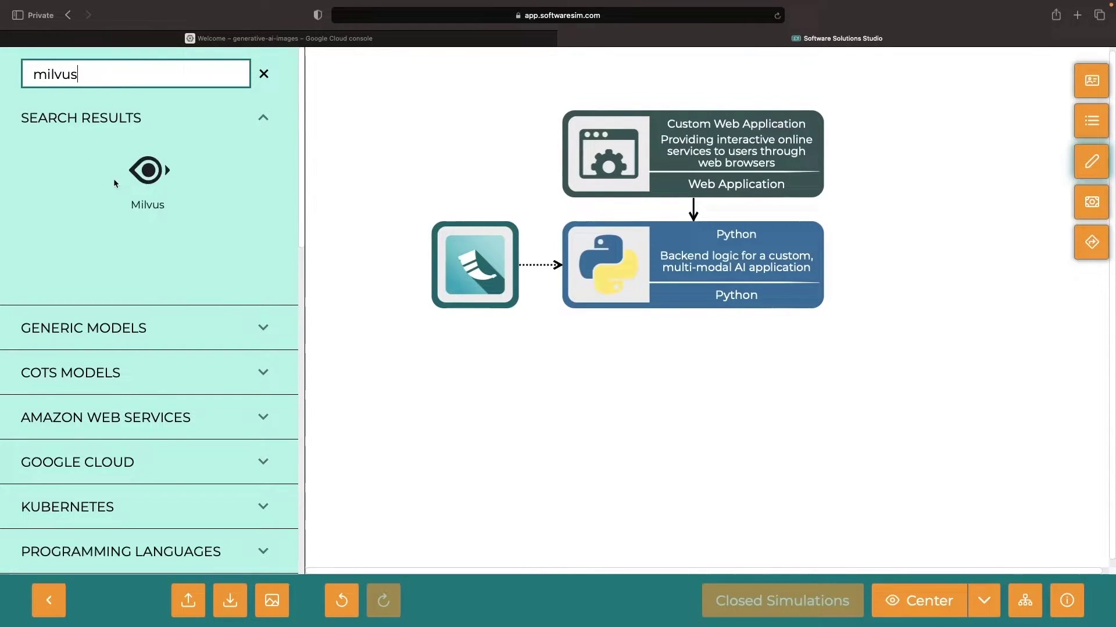
Step: Add a Milvus node below Python, described as managing and searching large-scale vector data
{"action": "mouse_move", "coordinate": [147, 173]}
{"action": "left_mouse_down"}
{"action": "mouse_move", "coordinate": [543, 364]}
{"action": "mouse_move", "coordinate": [554, 395]}
{"action": "left_mouse_up"}
{"action": "right_click", "coordinate": [555, 395]}
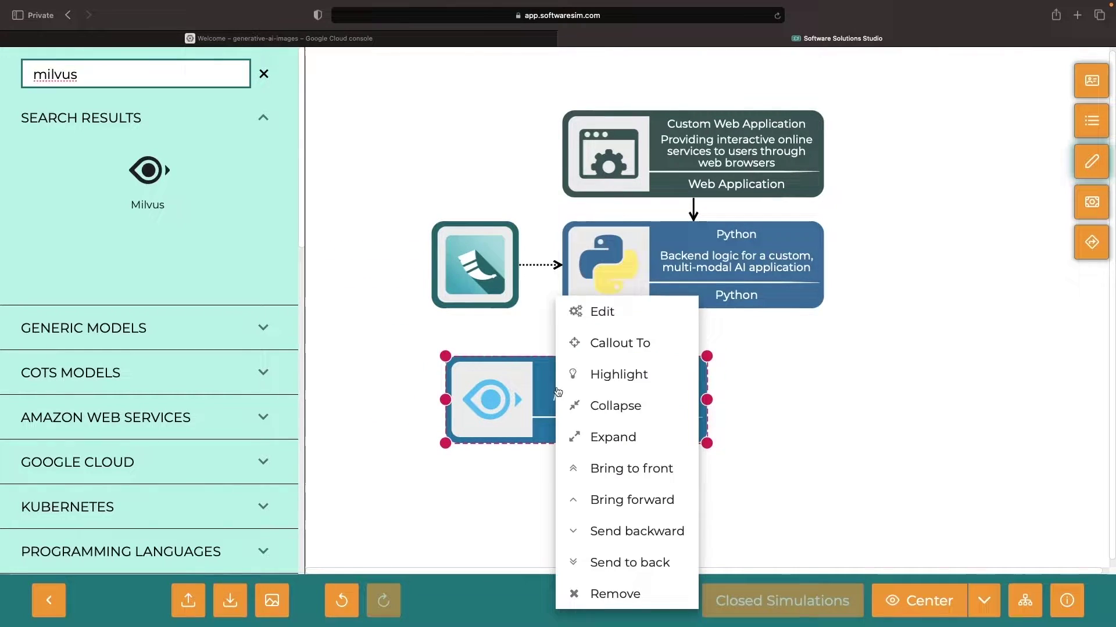
{"action": "left_click", "coordinate": [598, 311]}
{"action": "left_click", "coordinate": [754, 504]}
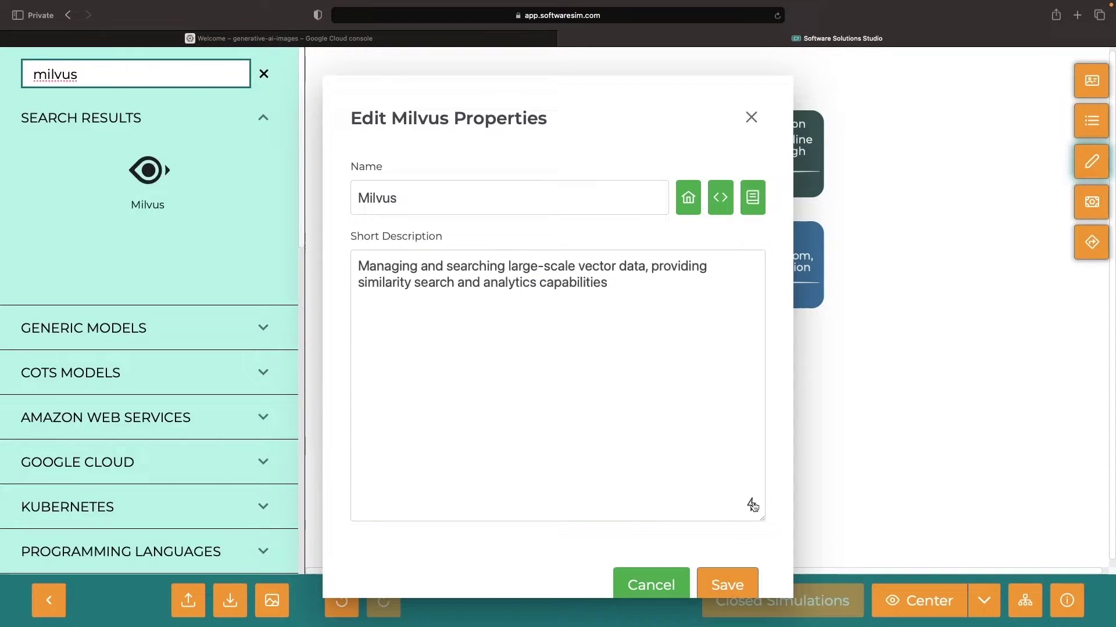
{"action": "left_click", "coordinate": [647, 303]}
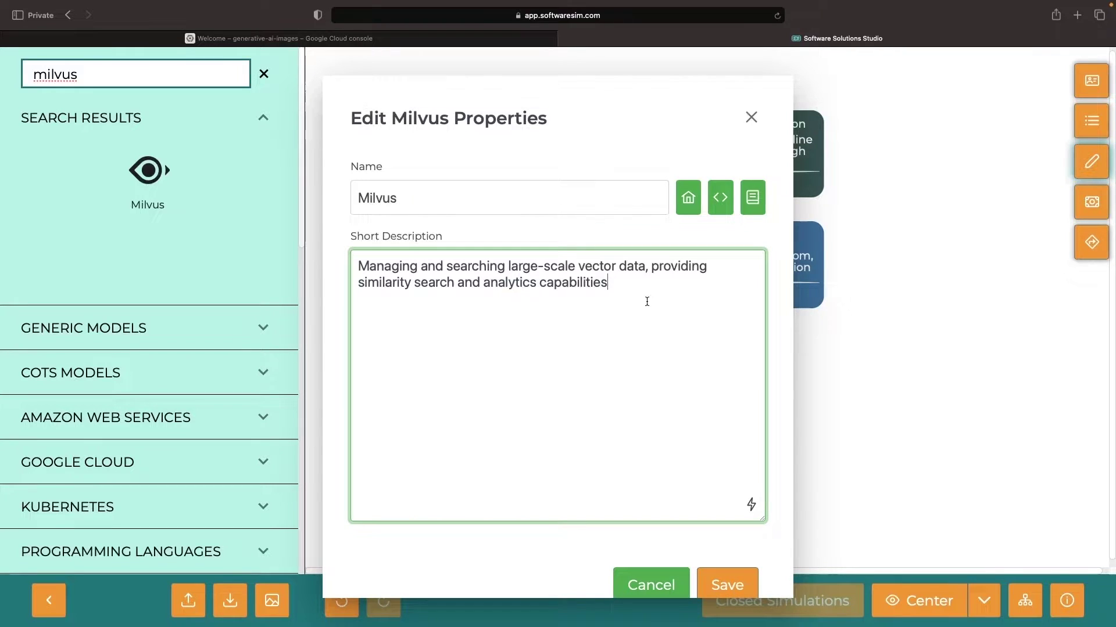
{"action": "left_click", "coordinate": [646, 266], "text": "shift"}
{"action": "key", "text": "BackSpace"}
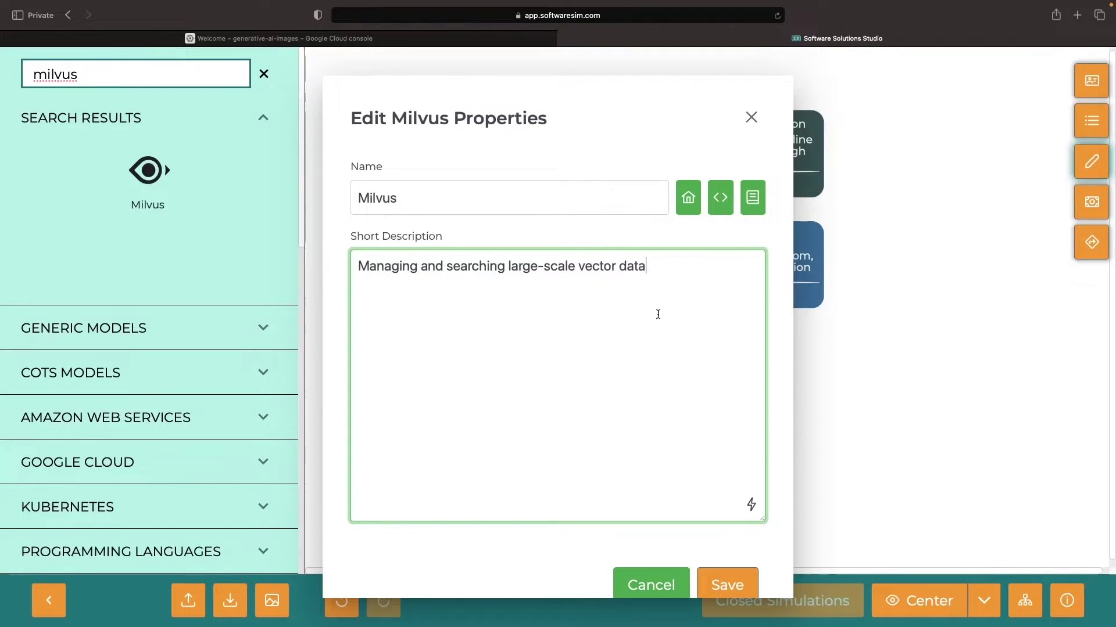
{"action": "left_click", "coordinate": [727, 585]}
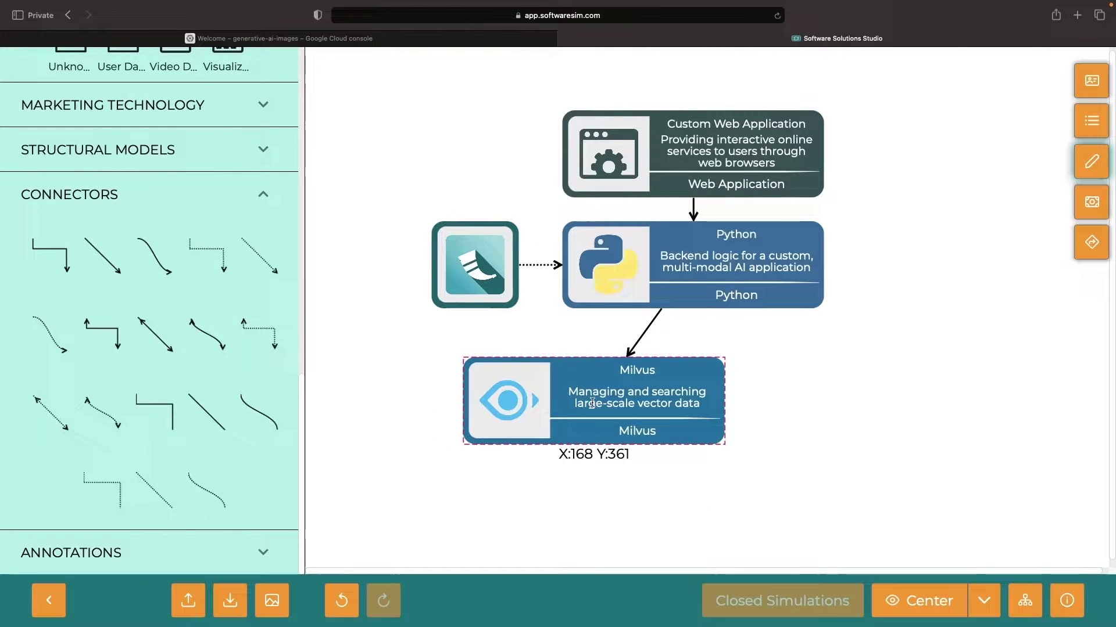
{"action": "scroll", "coordinate": [196, 236], "scroll_direction": "up", "scroll_amount": 5}
{"action": "double_click", "coordinate": [44, 74]}
{"action": "type", "text": "vertex"}
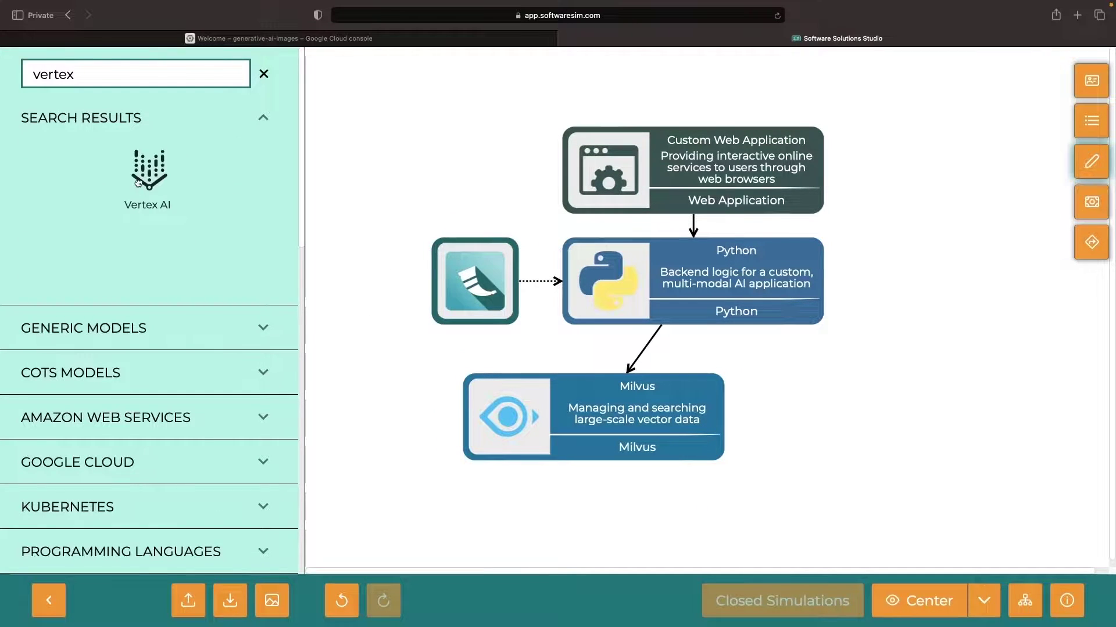
Step: Add a Vertex AI node right of Python and rename it 'Multimodal Embedding API'
{"action": "left_click_drag", "start_coordinate": [147, 171], "coordinate": [972, 260]}
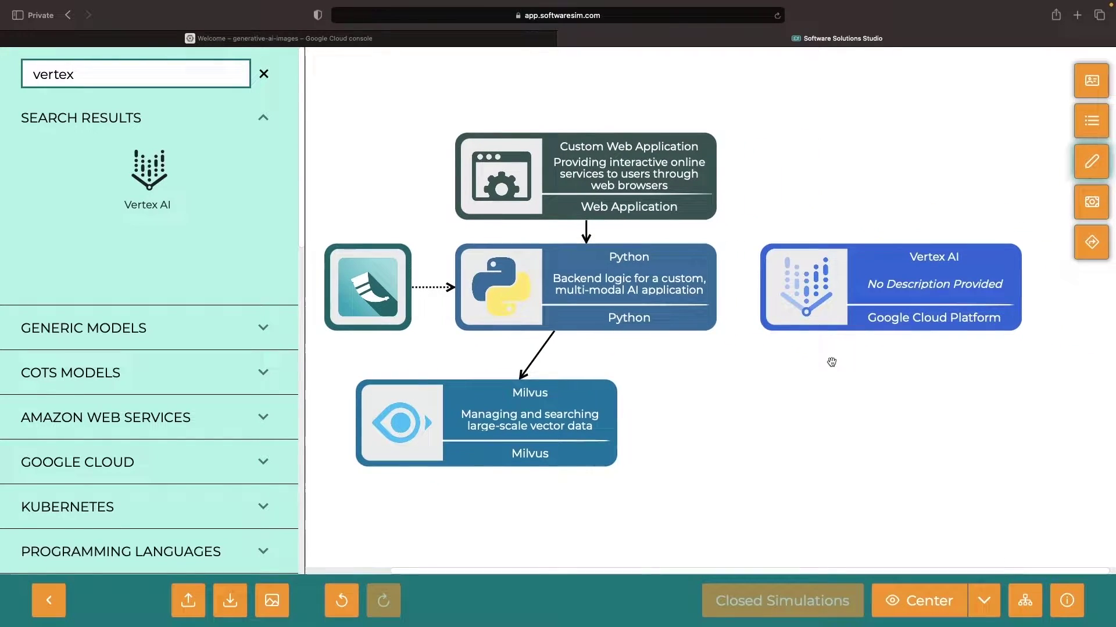
{"action": "right_click", "coordinate": [841, 297]}
{"action": "left_click", "coordinate": [872, 310]}
{"action": "left_click", "coordinate": [549, 199]}
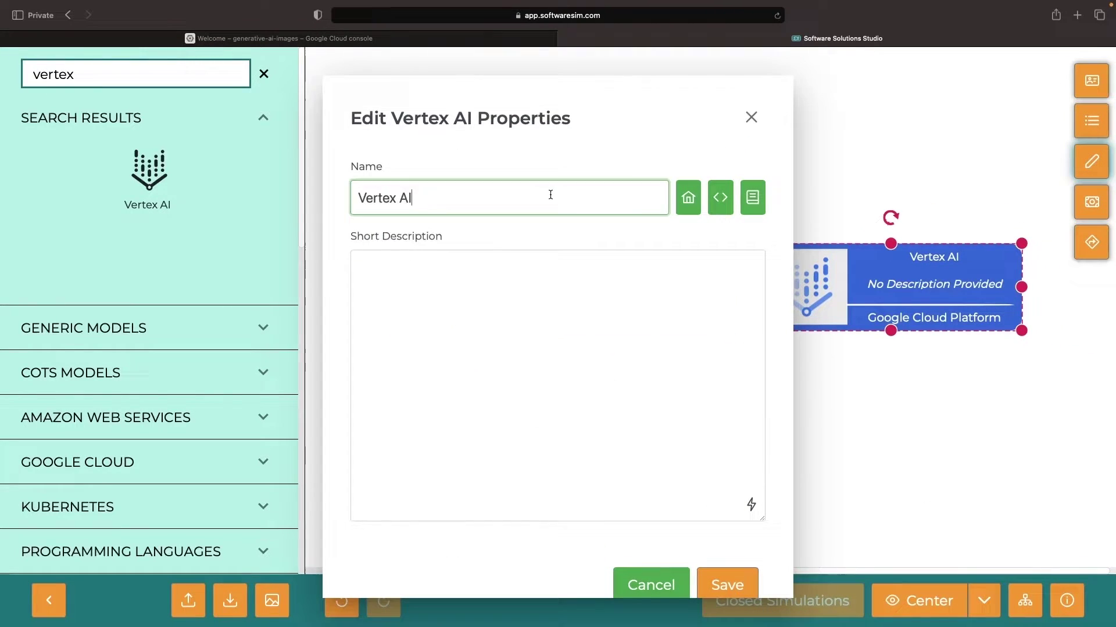
{"action": "triple_click", "coordinate": [550, 203]}
{"action": "type", "text": "Multi"}
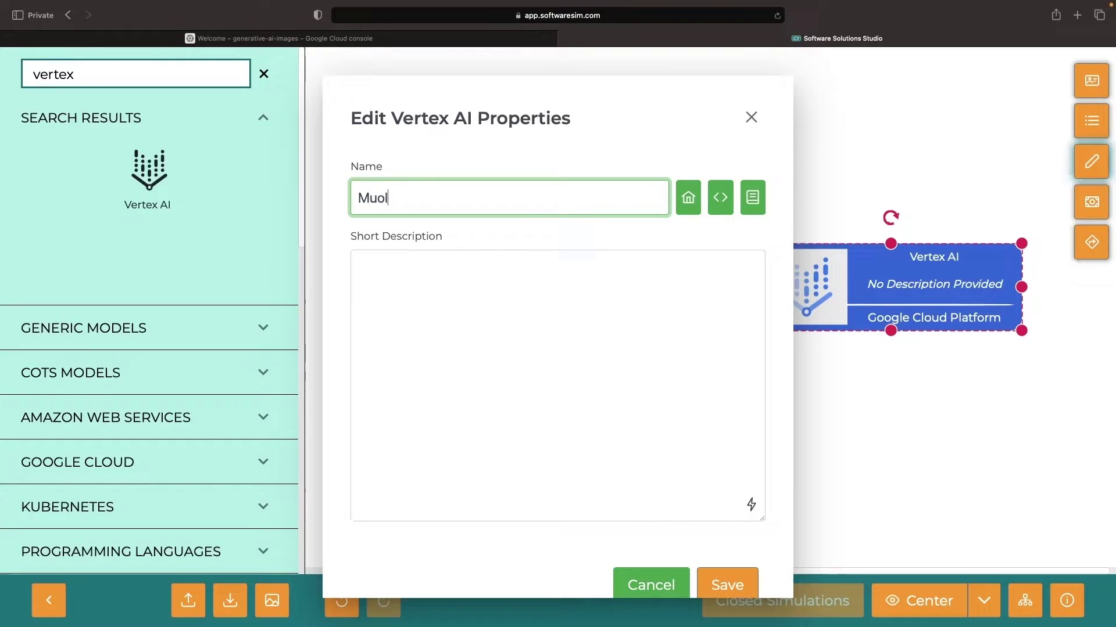
{"action": "type", "text": "modal"}
{"action": "type", "text": " Embedding"}
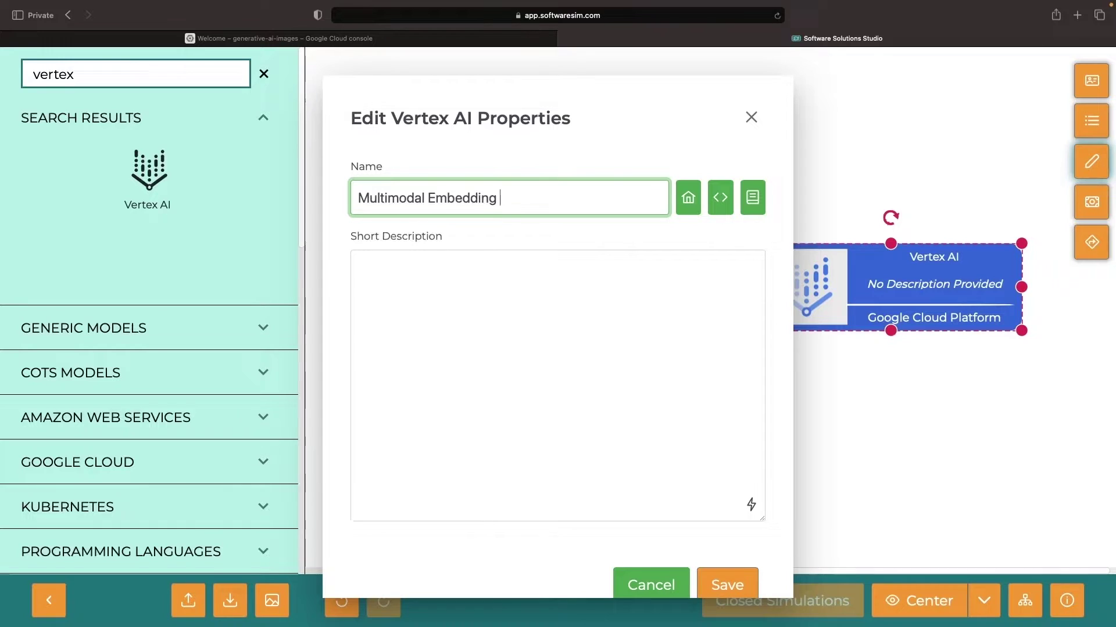
{"action": "type", "text": " API"}
Step: Describe the node as a turnkey API for text and images embeddings, and save
{"action": "left_click", "coordinate": [583, 393]}
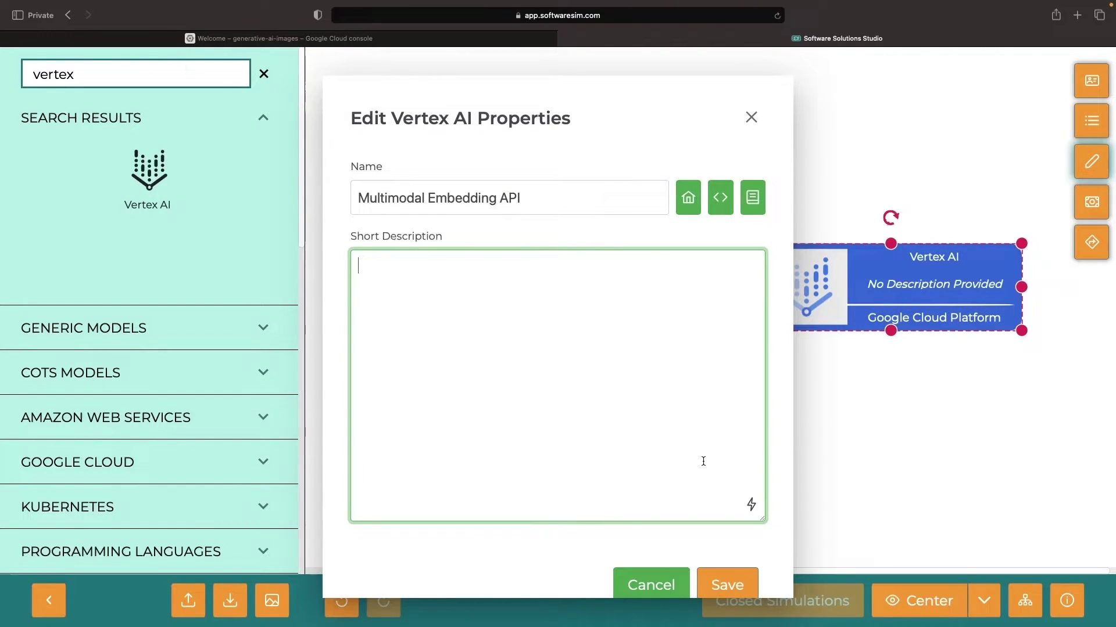
{"action": "type", "text": "Turnkey API for te"}
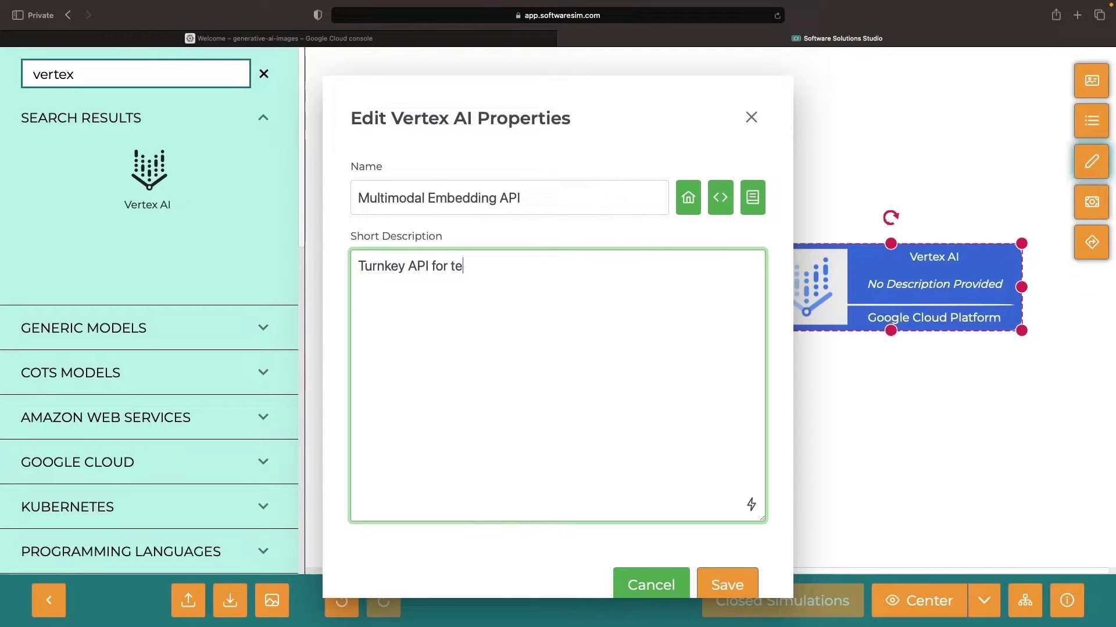
{"action": "type", "text": "xt and images"}
{"action": "type", "text": "embeddings (semantic encoding"}
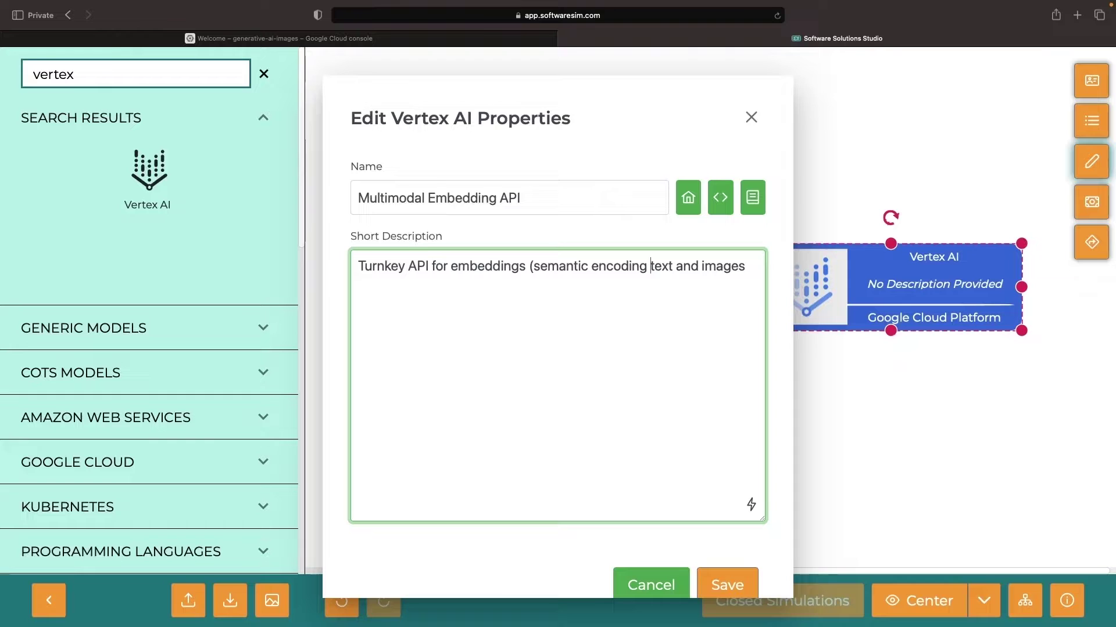
{"action": "key", "text": "BackSpace"}
{"action": "type", "text": ")"}
{"action": "key", "text": "shift+End"}
{"action": "key", "text": "ctrl+x"}
{"action": "key", "text": "ctrl+v"}
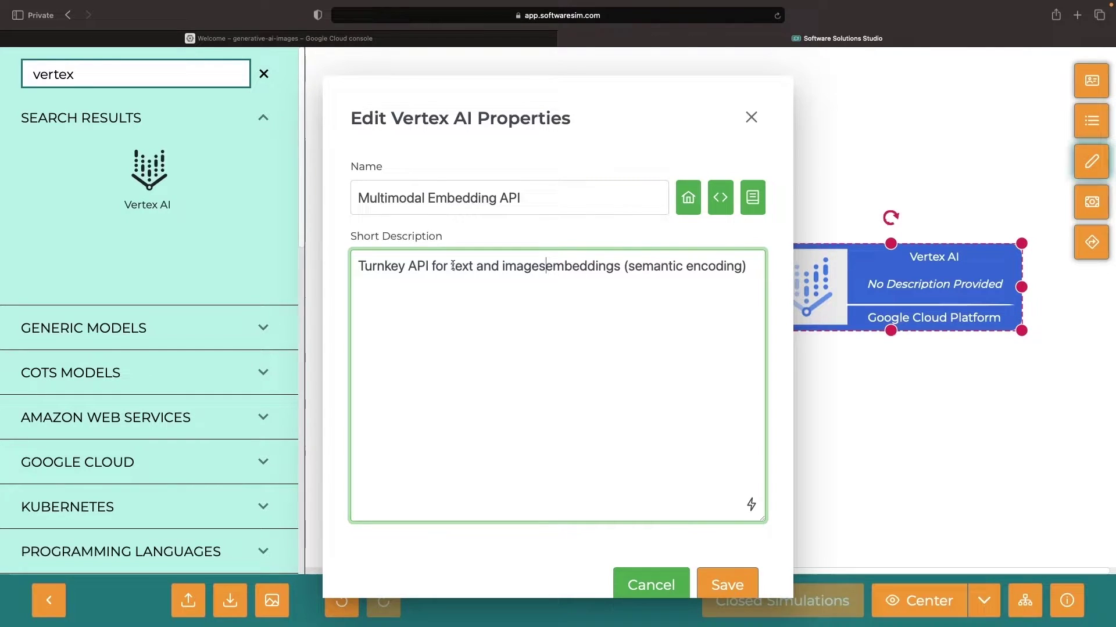
{"action": "left_click", "coordinate": [727, 585]}
{"action": "type", "text": "google"}
Step: Place the Google icon below the embedding API; align Milvus under Python and the left icon beside it
{"action": "left_click_drag", "start_coordinate": [41, 170], "coordinate": [893, 427]}
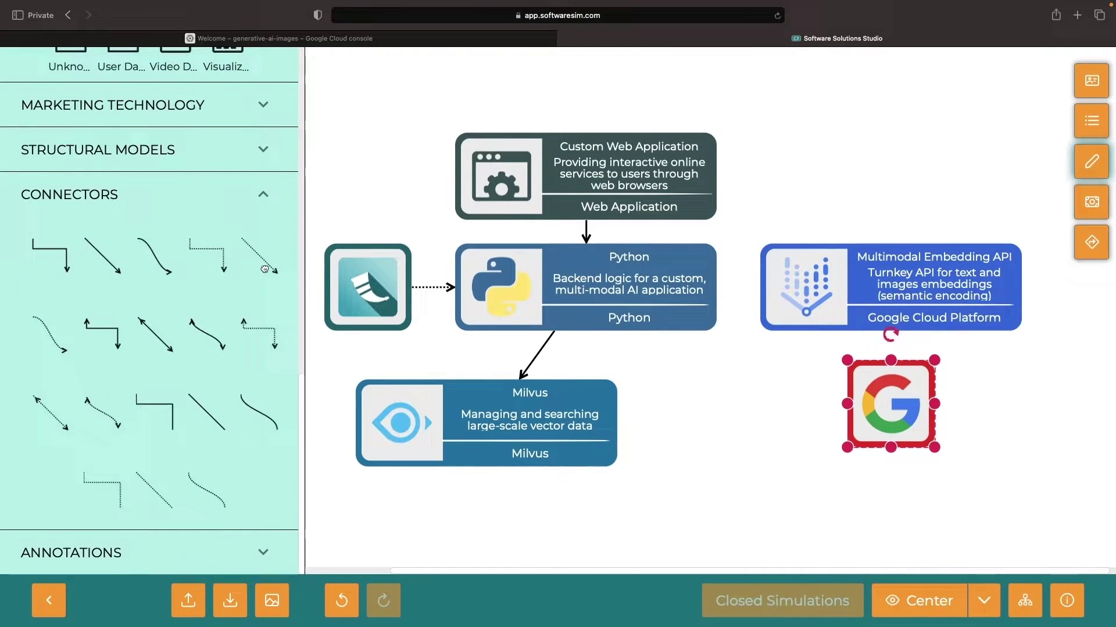
{"action": "left_click_drag", "start_coordinate": [532, 411], "coordinate": [635, 404]}
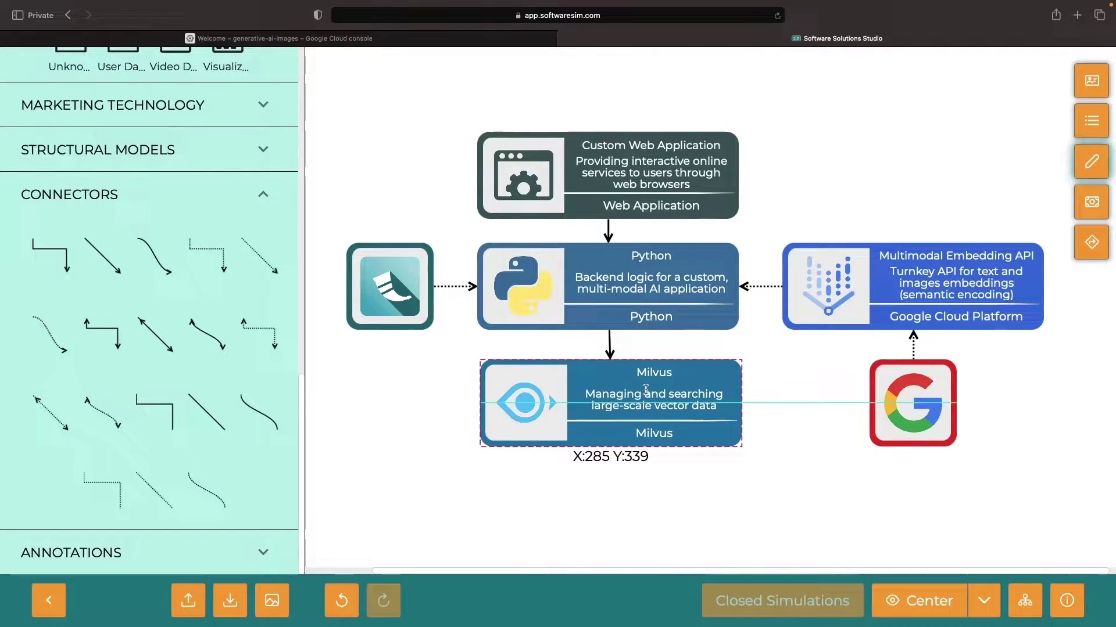
{"action": "left_click_drag", "start_coordinate": [635, 403], "coordinate": [639, 422]}
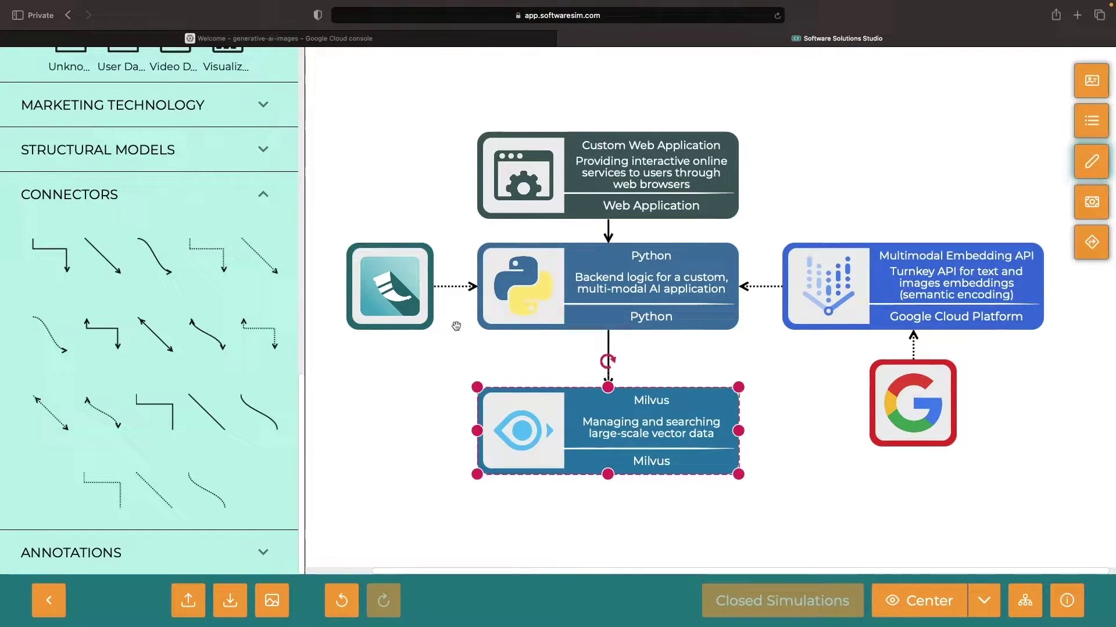
{"action": "left_click_drag", "start_coordinate": [377, 289], "coordinate": [379, 242]}
{"action": "left_click", "coordinate": [375, 345]}
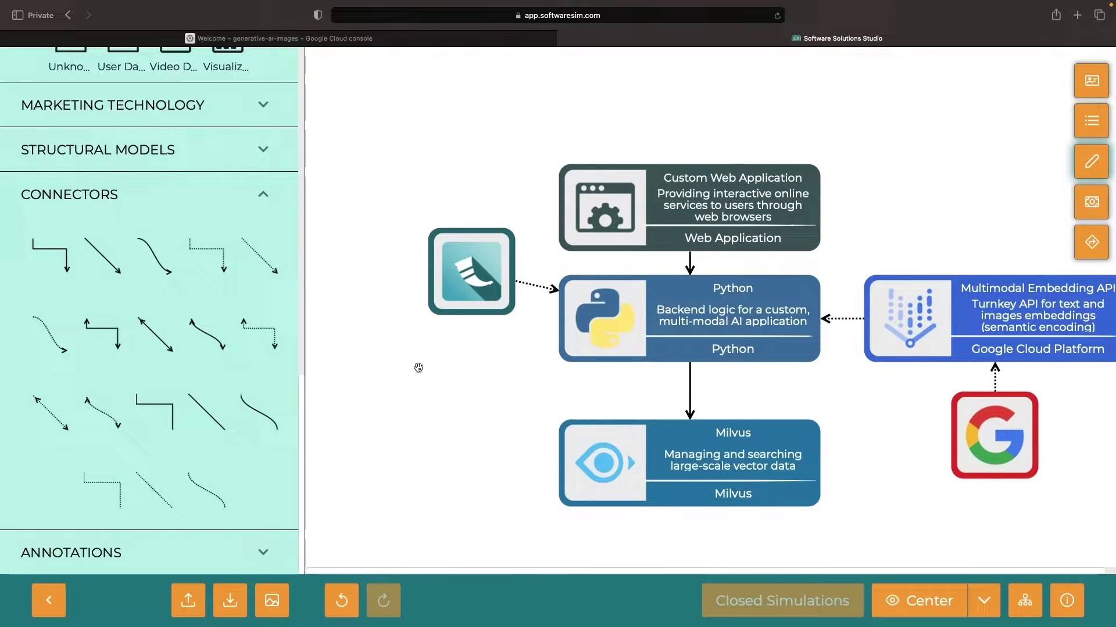
{"action": "scroll", "coordinate": [162, 144], "scroll_direction": "up", "scroll_amount": 10}
{"action": "scroll", "coordinate": [161, 143], "scroll_direction": "up", "scroll_amount": 1}
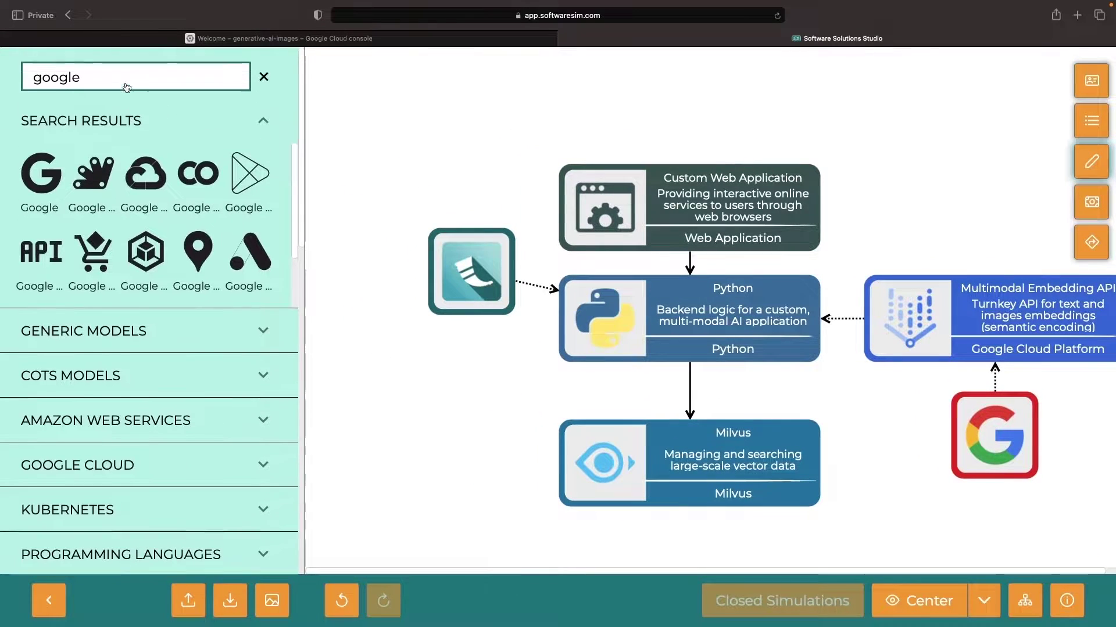
{"action": "double_click", "coordinate": [98, 70]}
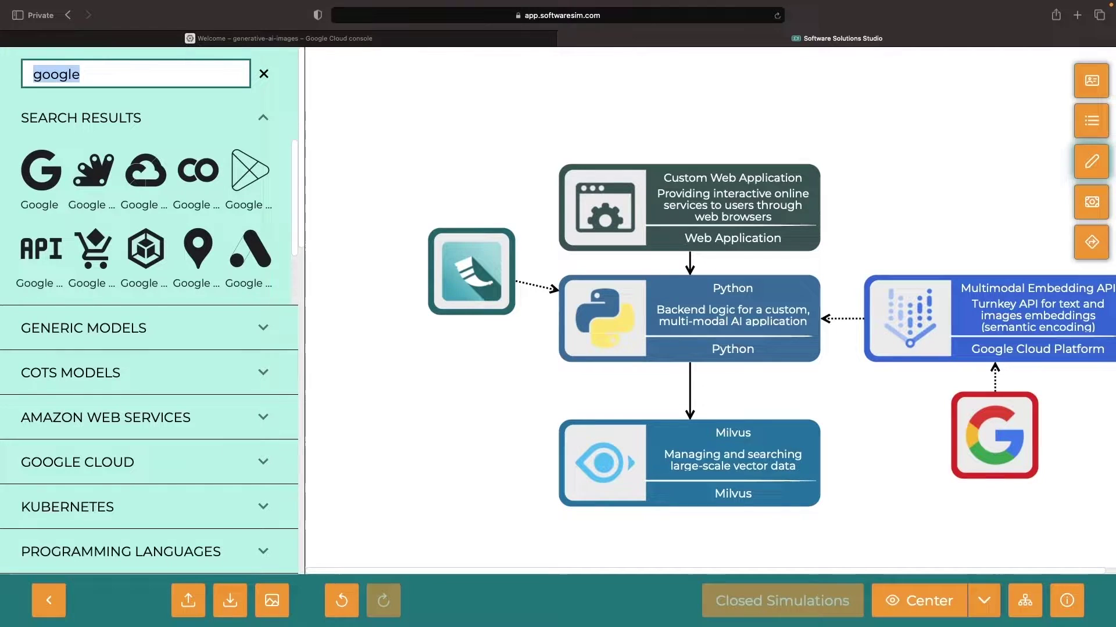
{"action": "type", "text": "jax"}
Step: Add a collapsed JAX node under the left icon node with a dotted arrow into Python
{"action": "mouse_move", "coordinate": [149, 170]}
{"action": "left_mouse_down"}
{"action": "mouse_move", "coordinate": [327, 254]}
{"action": "mouse_move", "coordinate": [362, 366]}
{"action": "left_mouse_up"}
{"action": "right_click", "coordinate": [445, 298]}
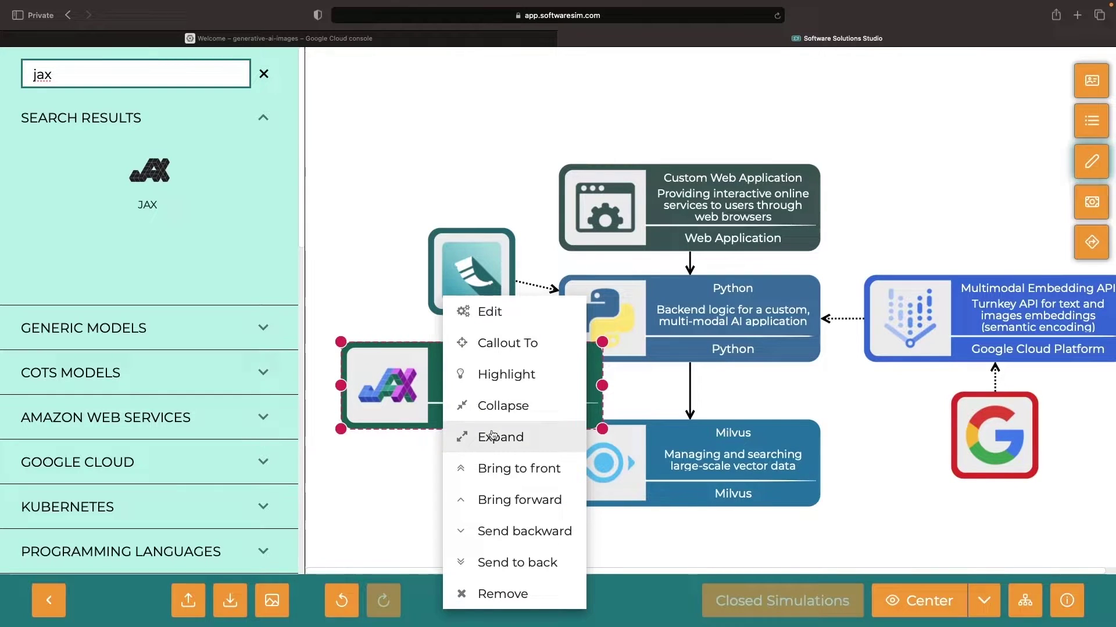
{"action": "left_click", "coordinate": [491, 405]}
{"action": "left_click_drag", "start_coordinate": [471, 394], "coordinate": [471, 377]}
{"action": "scroll", "coordinate": [140, 511], "scroll_direction": "down", "scroll_amount": 2}
{"action": "left_click", "coordinate": [139, 511]}
{"action": "scroll", "coordinate": [141, 513], "scroll_direction": "down", "scroll_amount": 5}
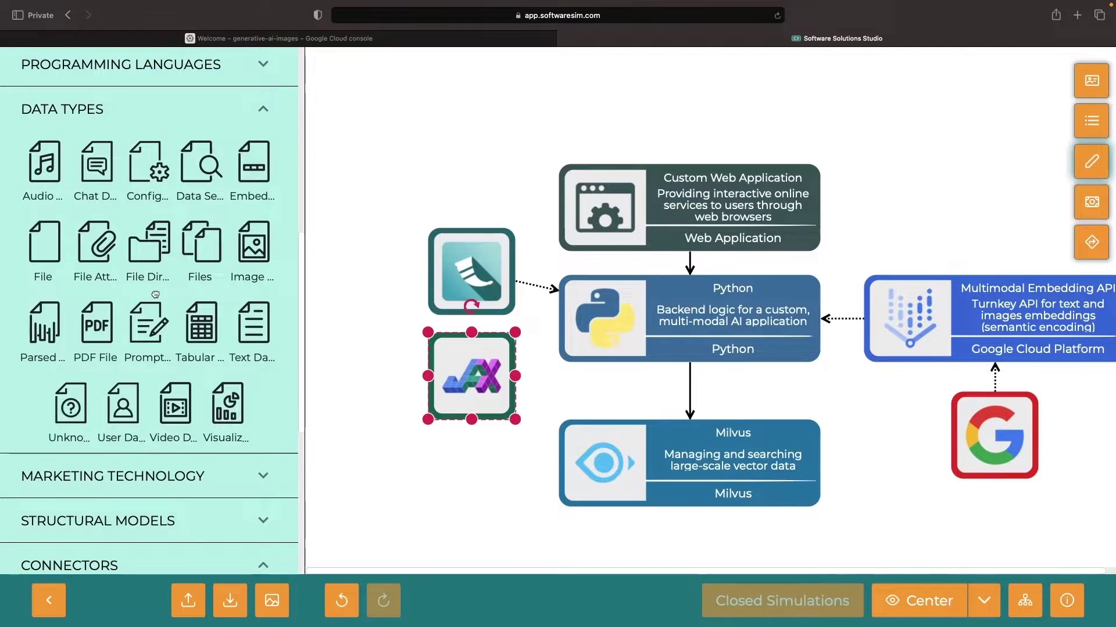
{"action": "scroll", "coordinate": [155, 295], "scroll_direction": "down", "scroll_amount": 5}
{"action": "left_click", "coordinate": [526, 463]}
{"action": "scroll", "coordinate": [663, 444], "scroll_direction": "right", "scroll_amount": 2}
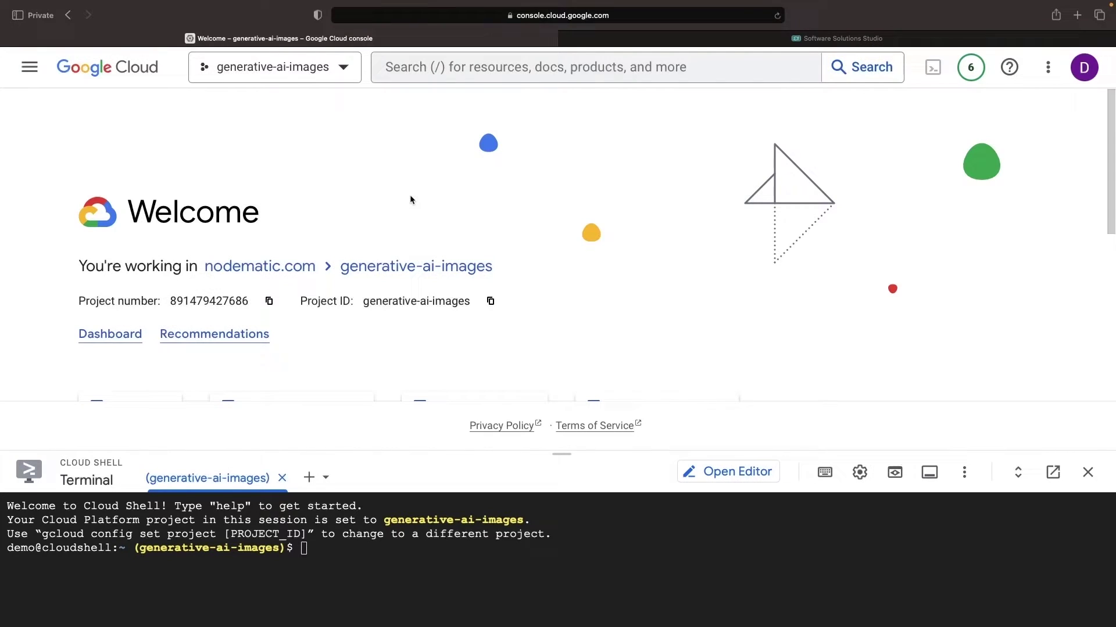
Step: Find Multimodal Embeddings in Vertex AI Model Garden via the Embedding filter, and enlarge Cloud Shell
{"action": "key", "text": "slash"}
{"action": "type", "text": "vertex"}
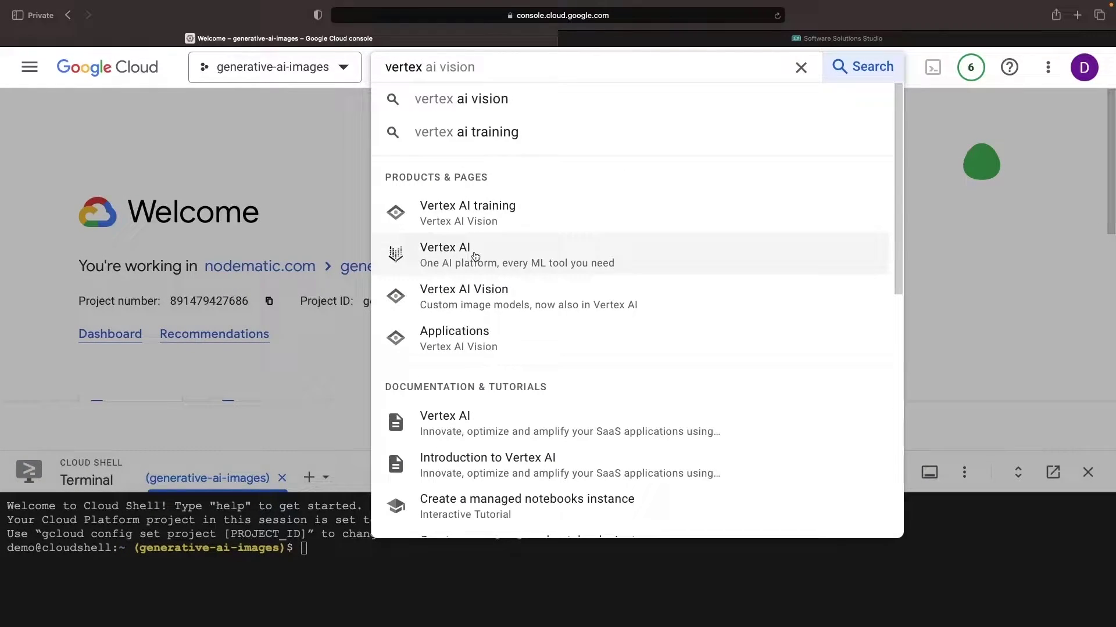
{"action": "left_click", "coordinate": [474, 254]}
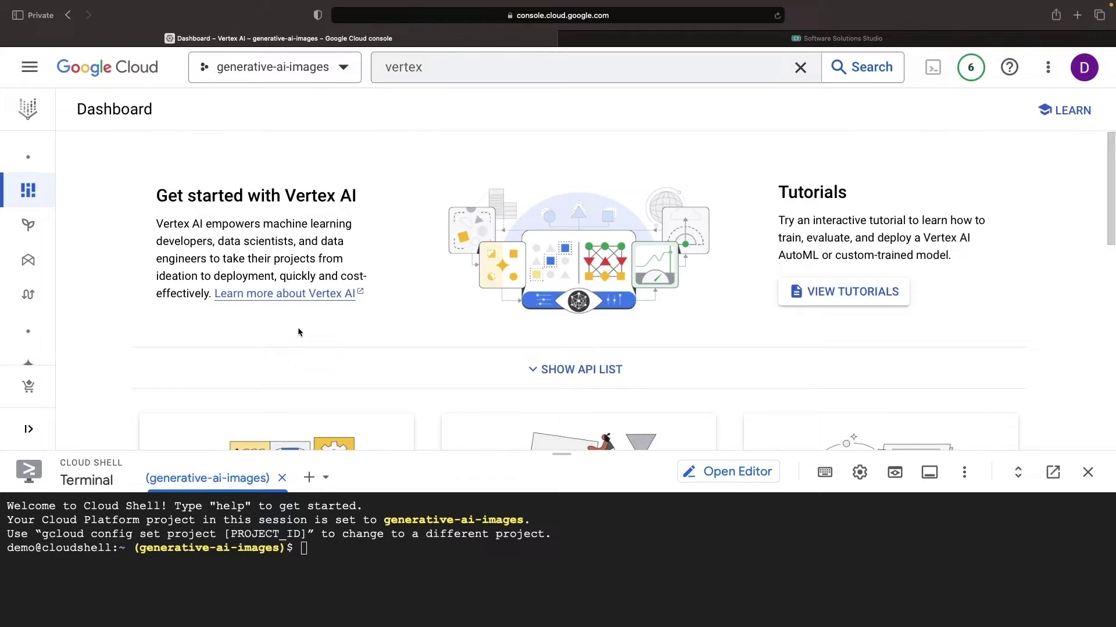
{"action": "mouse_move", "coordinate": [29, 225]}
{"action": "left_click", "coordinate": [83, 223]}
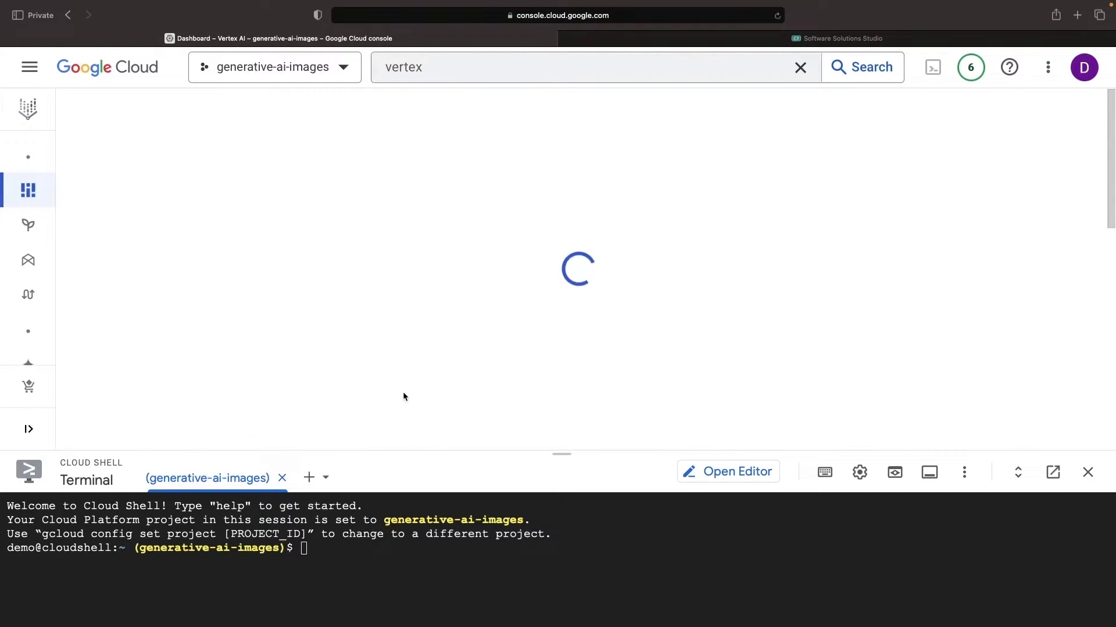
{"action": "left_click_drag", "start_coordinate": [562, 462], "coordinate": [562, 494]}
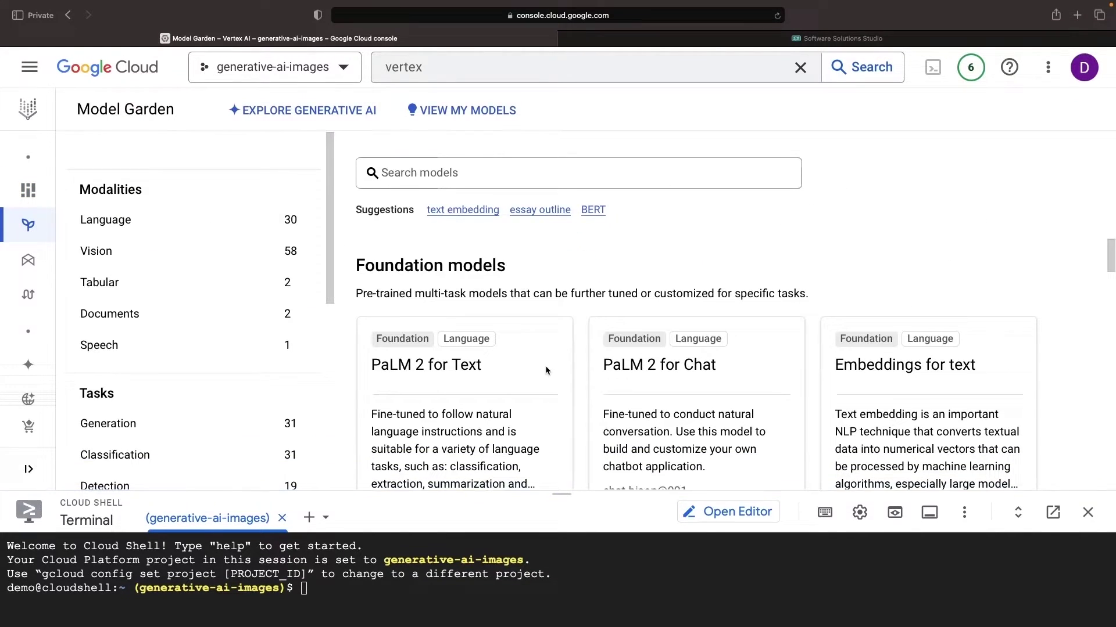
{"action": "scroll", "coordinate": [545, 370], "scroll_direction": "down", "scroll_amount": 1}
{"action": "scroll", "coordinate": [545, 370], "scroll_direction": "down", "scroll_amount": 1}
{"action": "scroll", "coordinate": [246, 378], "scroll_direction": "down", "scroll_amount": 3}
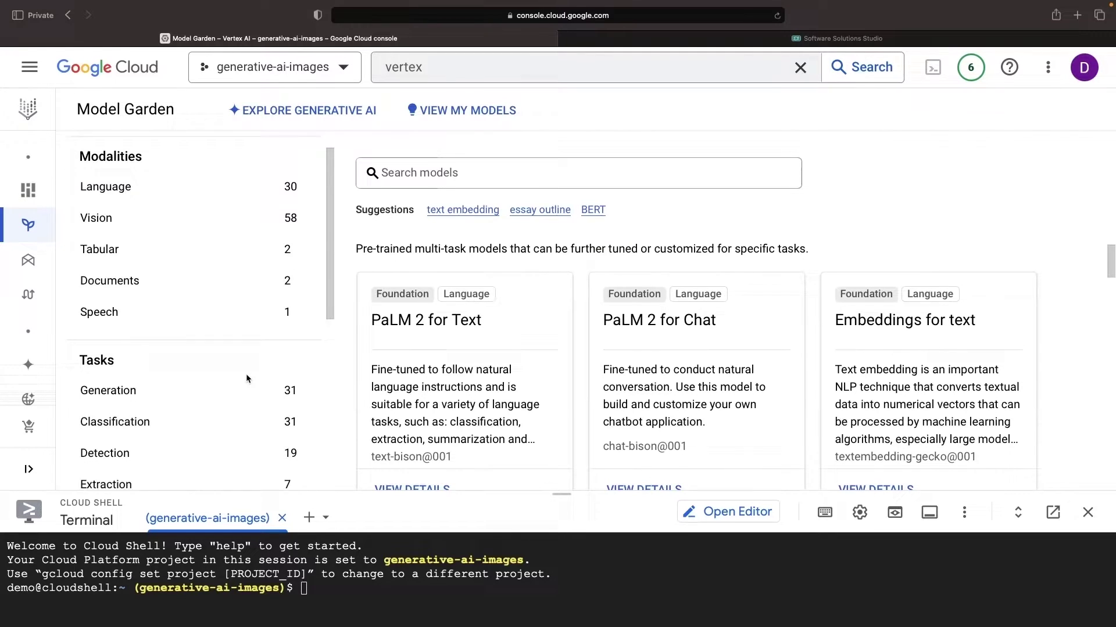
{"action": "scroll", "coordinate": [246, 376], "scroll_direction": "down", "scroll_amount": 1}
{"action": "scroll", "coordinate": [245, 383], "scroll_direction": "down", "scroll_amount": 2}
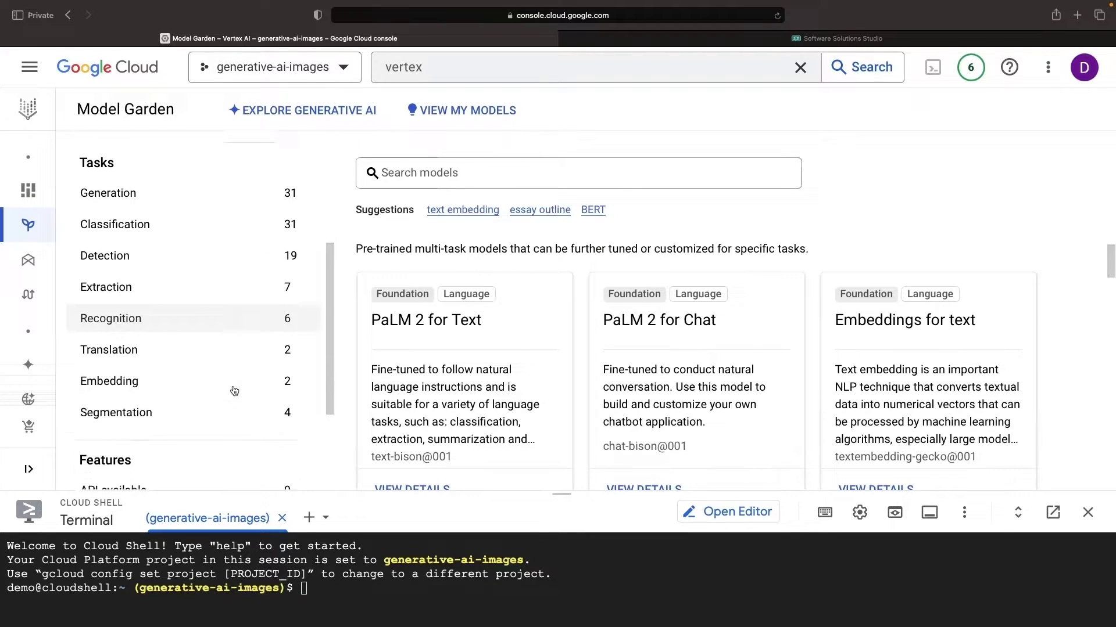
{"action": "left_click", "coordinate": [180, 373]}
{"action": "scroll", "coordinate": [759, 375], "scroll_direction": "down", "scroll_amount": 1}
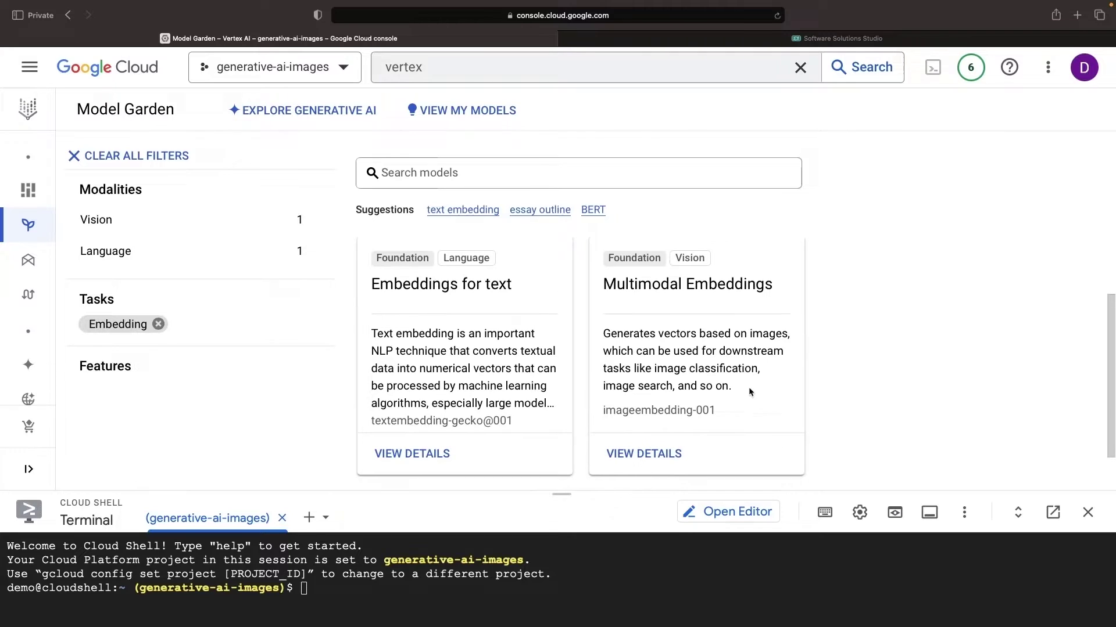
{"action": "left_click", "coordinate": [643, 454]}
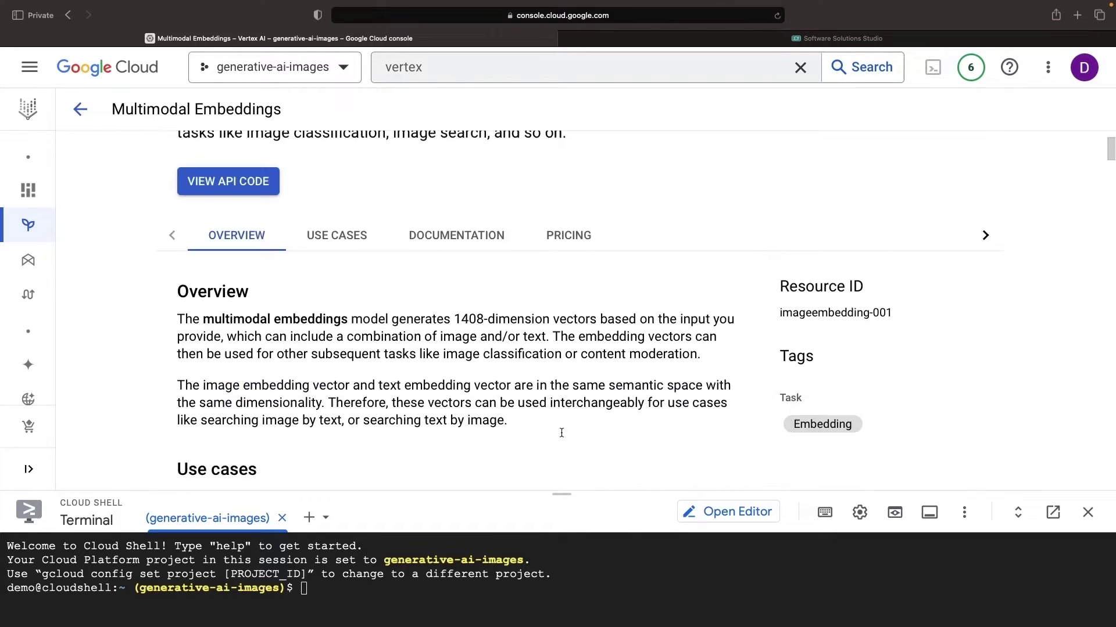
{"action": "scroll", "coordinate": [561, 432], "scroll_direction": "down", "scroll_amount": 10}
{"action": "scroll", "coordinate": [560, 431], "scroll_direction": "down", "scroll_amount": 5}
{"action": "scroll", "coordinate": [560, 431], "scroll_direction": "down", "scroll_amount": 5}
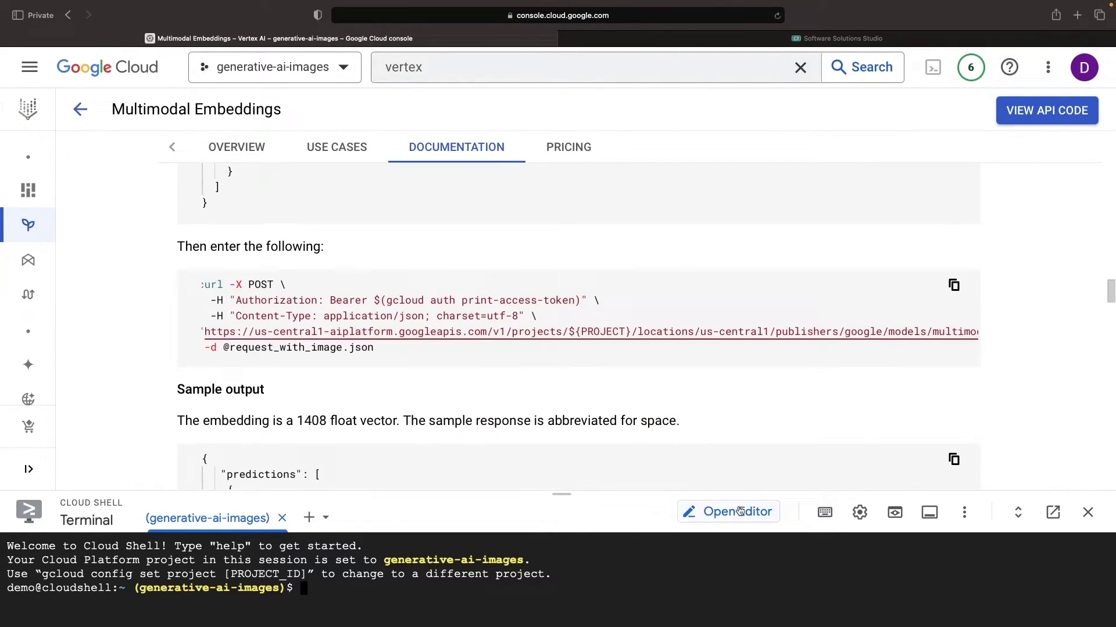
{"action": "left_click_drag", "start_coordinate": [562, 494], "coordinate": [582, 393]}
Step: Switch Cloud Shell to the code editor with a new terminal session
{"action": "left_click", "coordinate": [730, 411]}
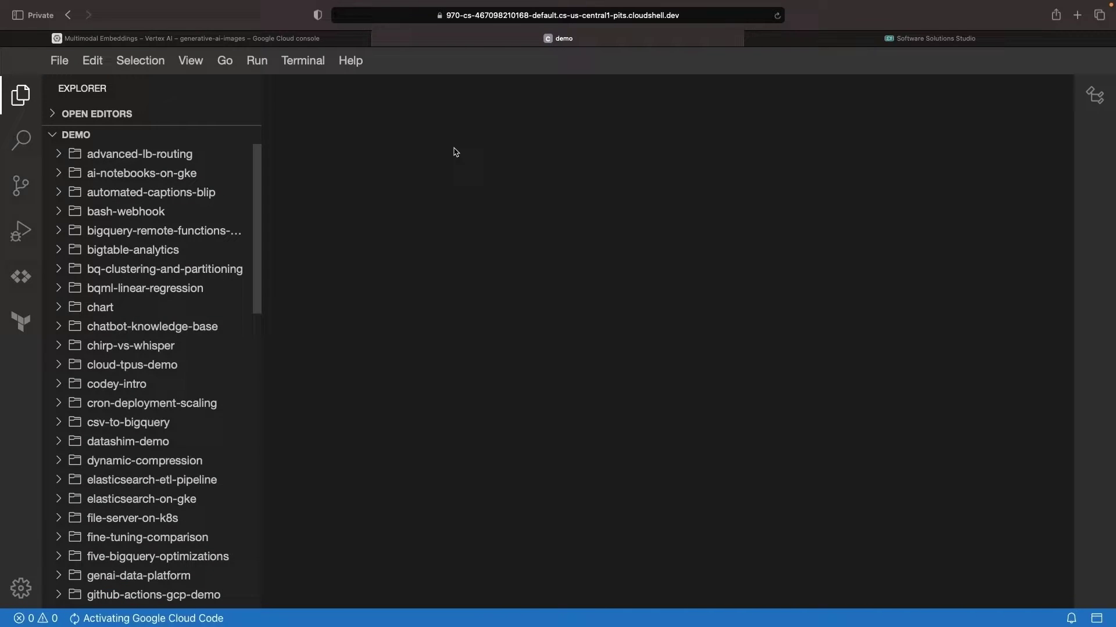
{"action": "left_click", "coordinate": [303, 59]}
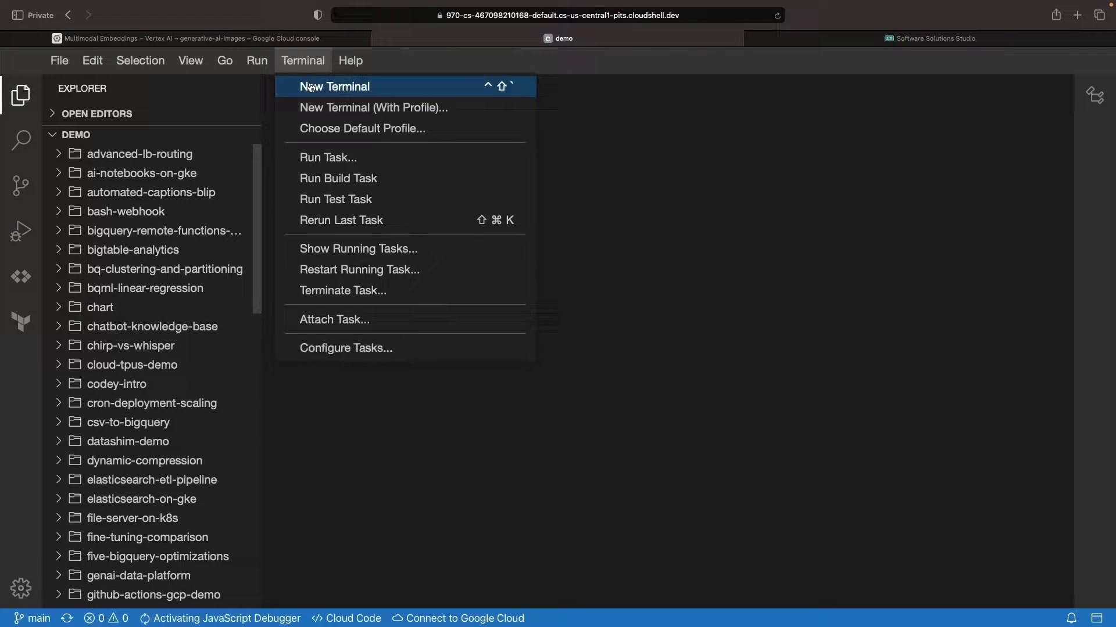
{"action": "left_click", "coordinate": [313, 86]}
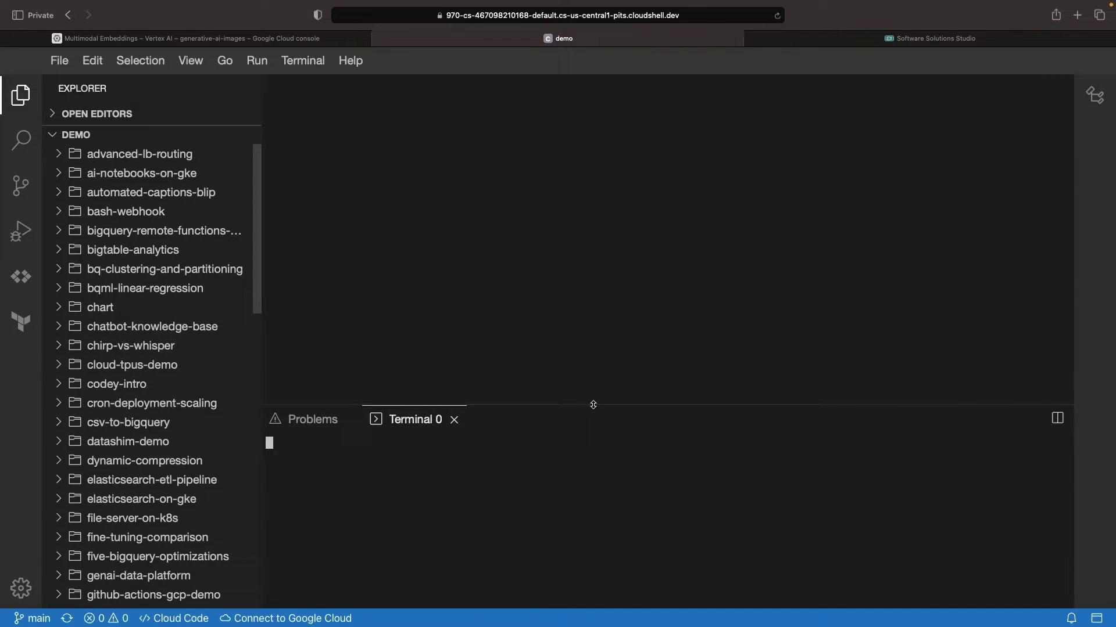
{"action": "type", "text": "mkdir"}
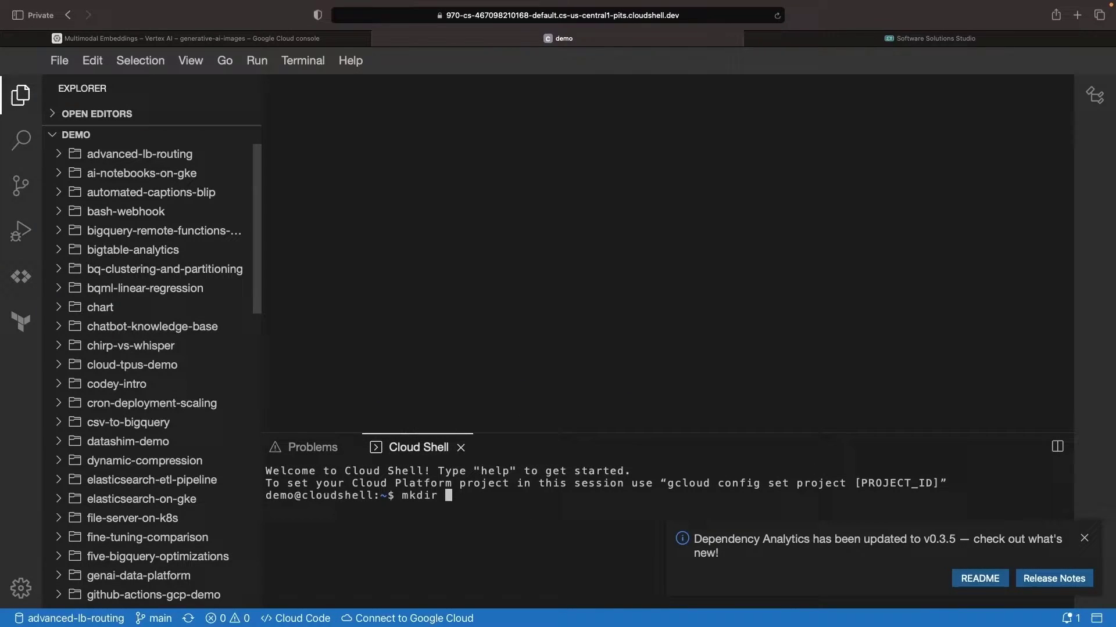
{"action": "left_click", "coordinate": [1083, 484]}
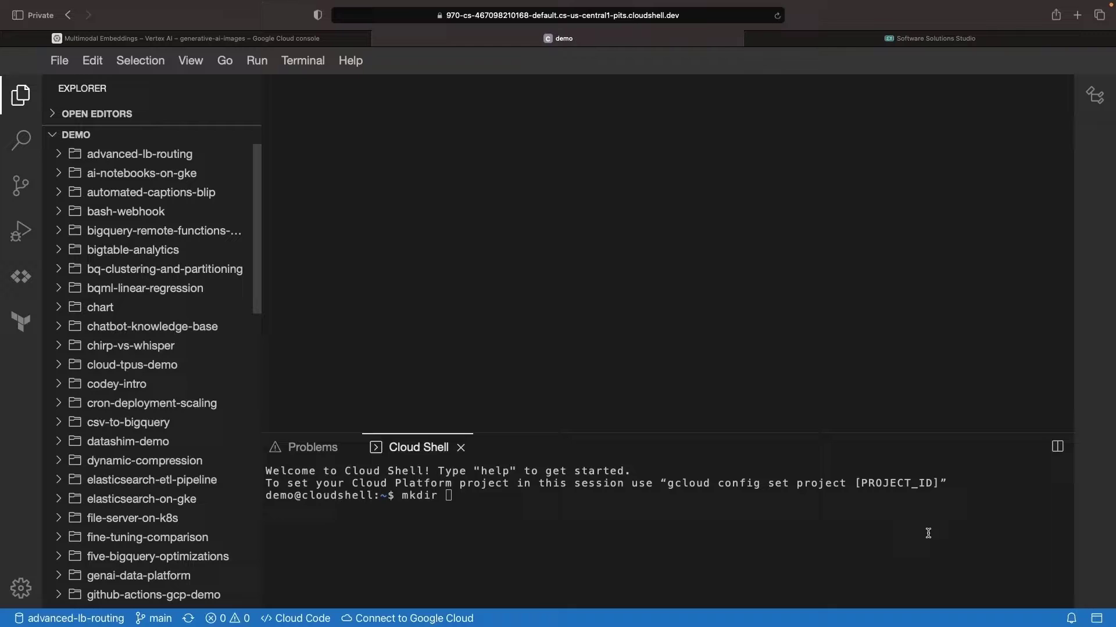
{"action": "type", "text": "multimodal-ai-app"}
Step: Create multimodal-ai-app/static/index.html and set the gcloud project to generative-ai-images
{"action": "key", "text": "Return"}
{"action": "type", "text": "cd !$"}
{"action": "key", "text": "Return"}
{"action": "type", "text": "gcloud config set project generative-ai-images"}
{"action": "key", "text": "Return"}
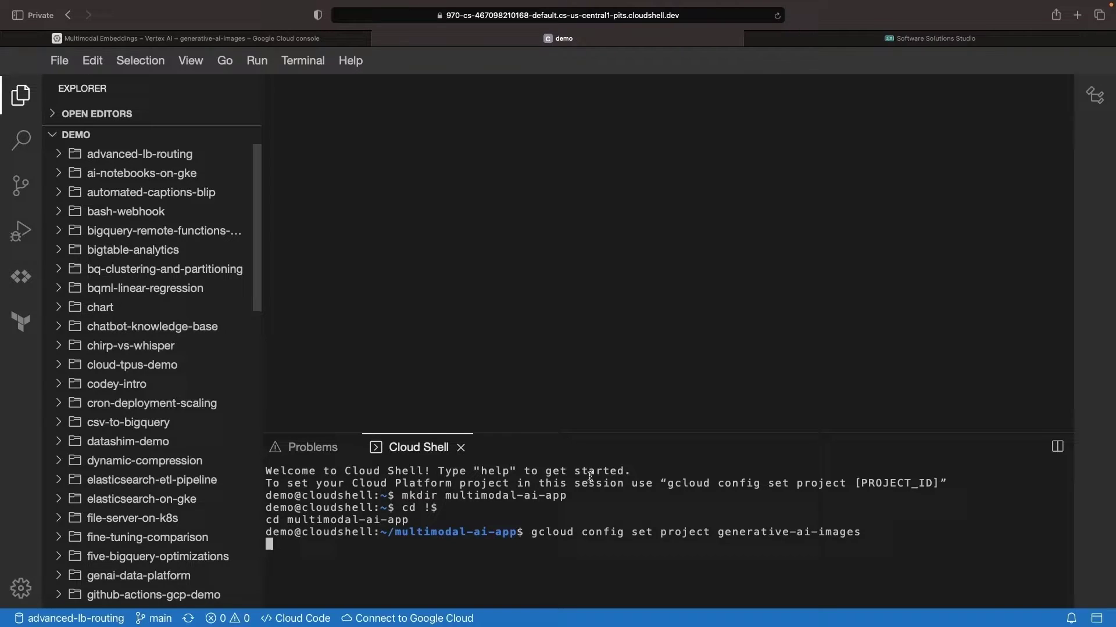
{"action": "scroll", "coordinate": [149, 349], "scroll_direction": "down", "scroll_amount": 3}
{"action": "type", "text": "mkdir"}
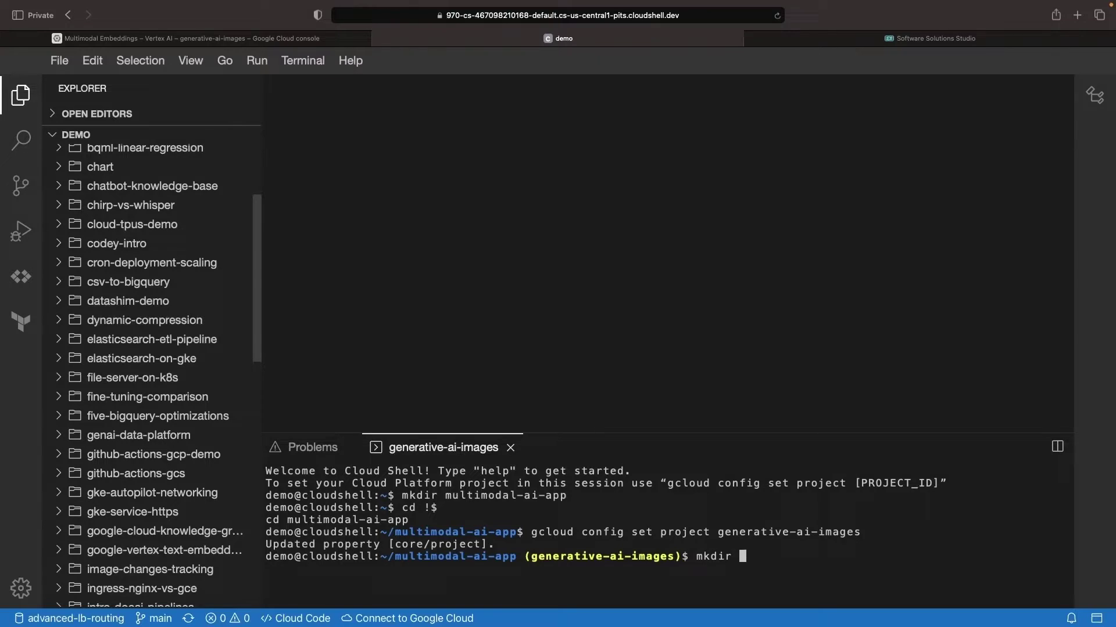
{"action": "type", "text": "sta"}
{"action": "type", "text": "tic"}
{"action": "key", "text": "Return"}
{"action": "type", "text": "cd !$"}
{"action": "key", "text": "Return"}
{"action": "type", "text": "touch index.html"}
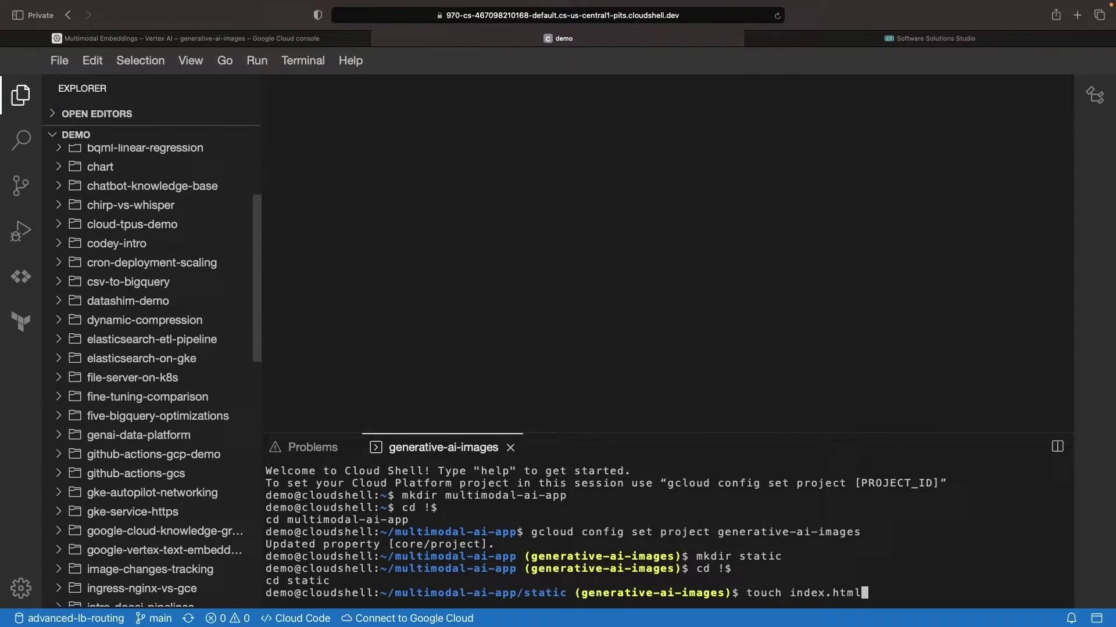
{"action": "key", "text": "Return"}
{"action": "scroll", "coordinate": [75, 468], "scroll_direction": "down", "scroll_amount": 5}
{"action": "scroll", "coordinate": [75, 468], "scroll_direction": "down", "scroll_amount": 5}
{"action": "scroll", "coordinate": [75, 468], "scroll_direction": "down", "scroll_amount": 2}
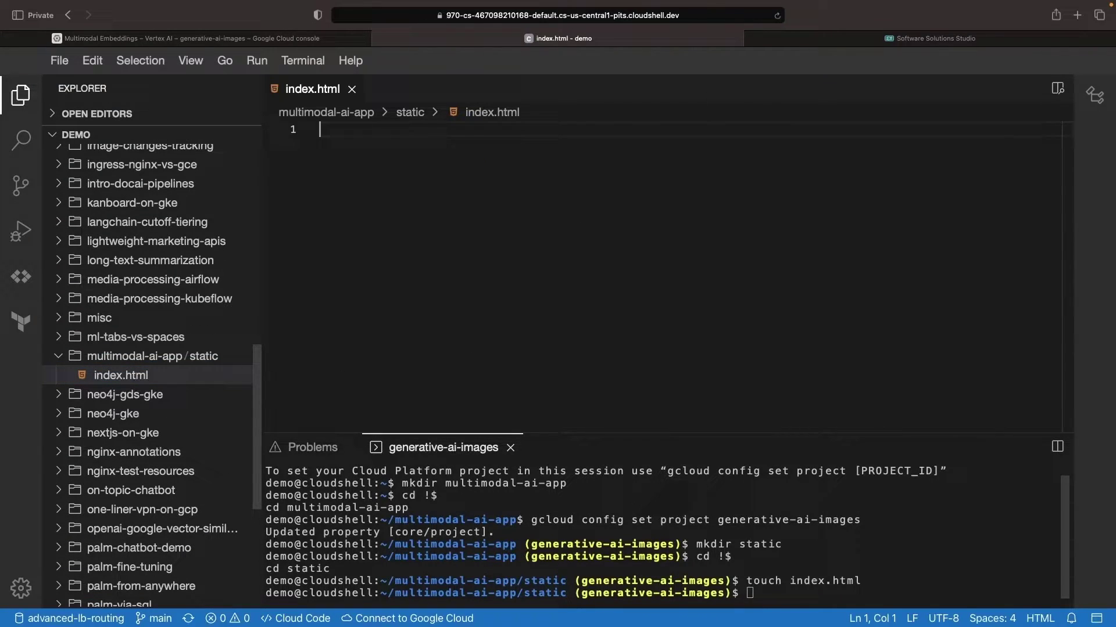
Step: Save the markup in index.html, serve the app on port 8080, and paste CSS into styles.css
{"action": "key", "text": "super+v"}
{"action": "key", "text": "super+s"}
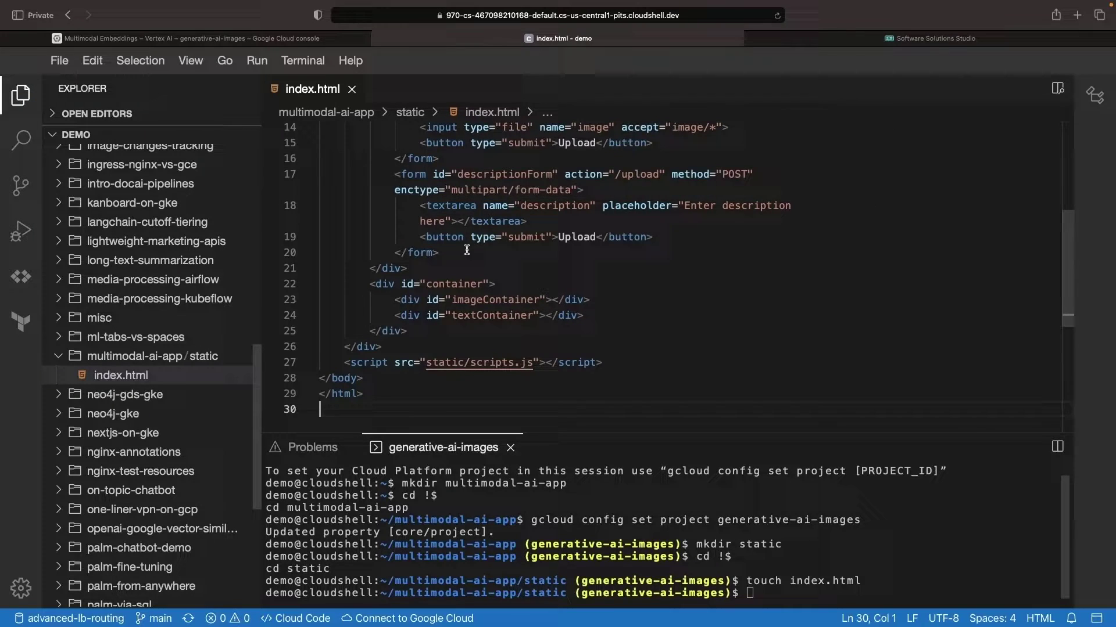
{"action": "scroll", "coordinate": [466, 253], "scroll_direction": "up", "scroll_amount": 3}
{"action": "scroll", "coordinate": [467, 251], "scroll_direction": "up", "scroll_amount": 3}
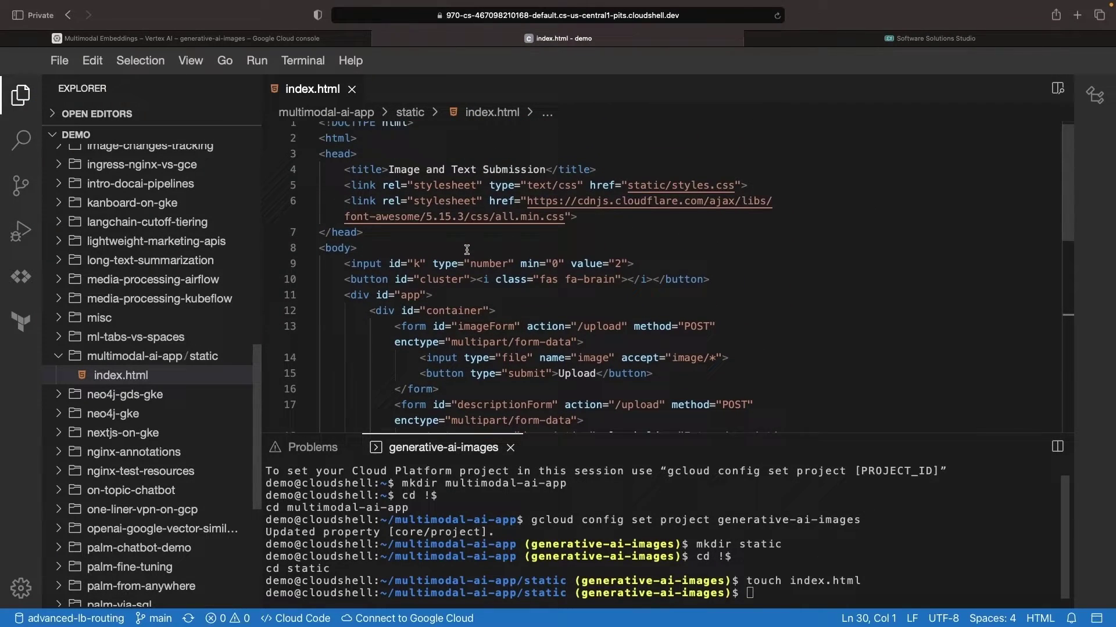
{"action": "scroll", "coordinate": [651, 344], "scroll_direction": "down", "scroll_amount": 2}
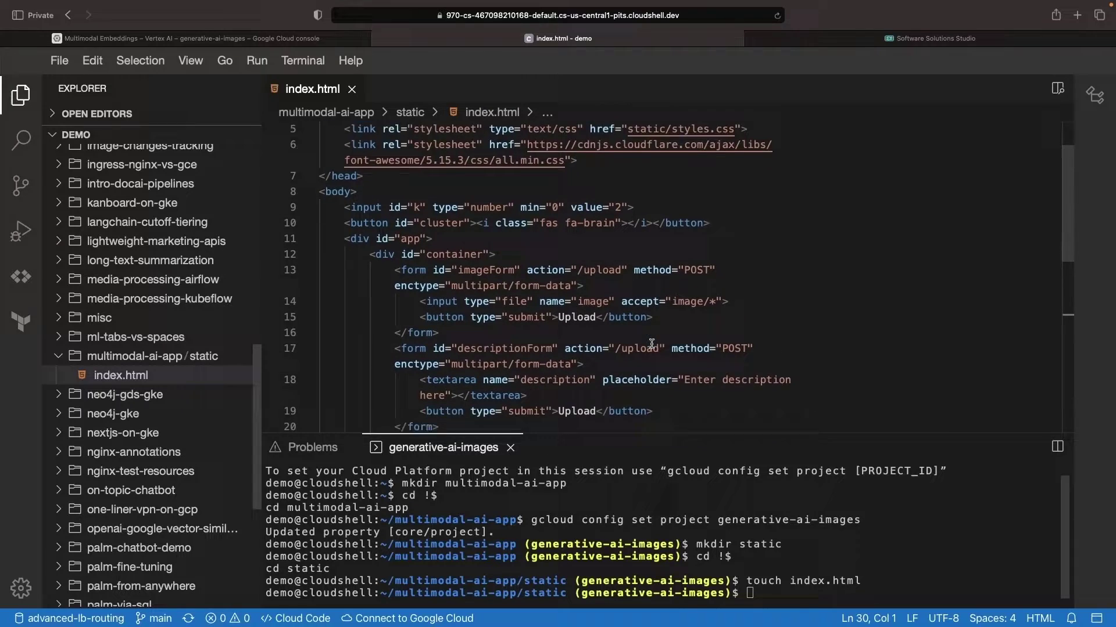
{"action": "scroll", "coordinate": [663, 343], "scroll_direction": "down", "scroll_amount": 1}
{"action": "scroll", "coordinate": [544, 314], "scroll_direction": "down", "scroll_amount": 2}
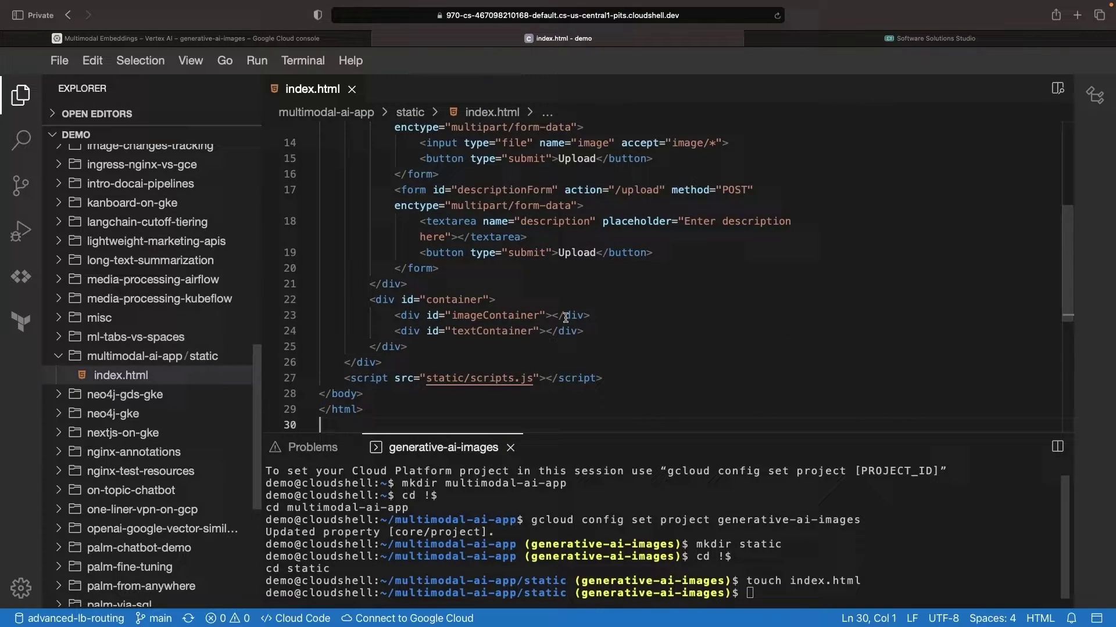
{"action": "scroll", "coordinate": [555, 346], "scroll_direction": "down", "scroll_amount": 1}
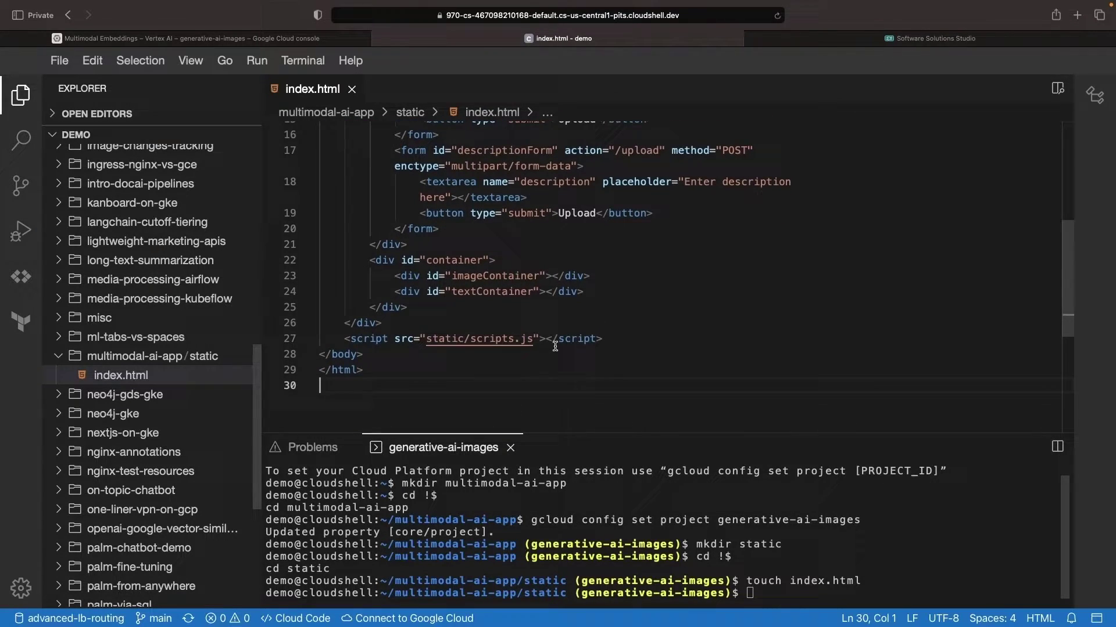
{"action": "type", "text": "touch styles.css "}
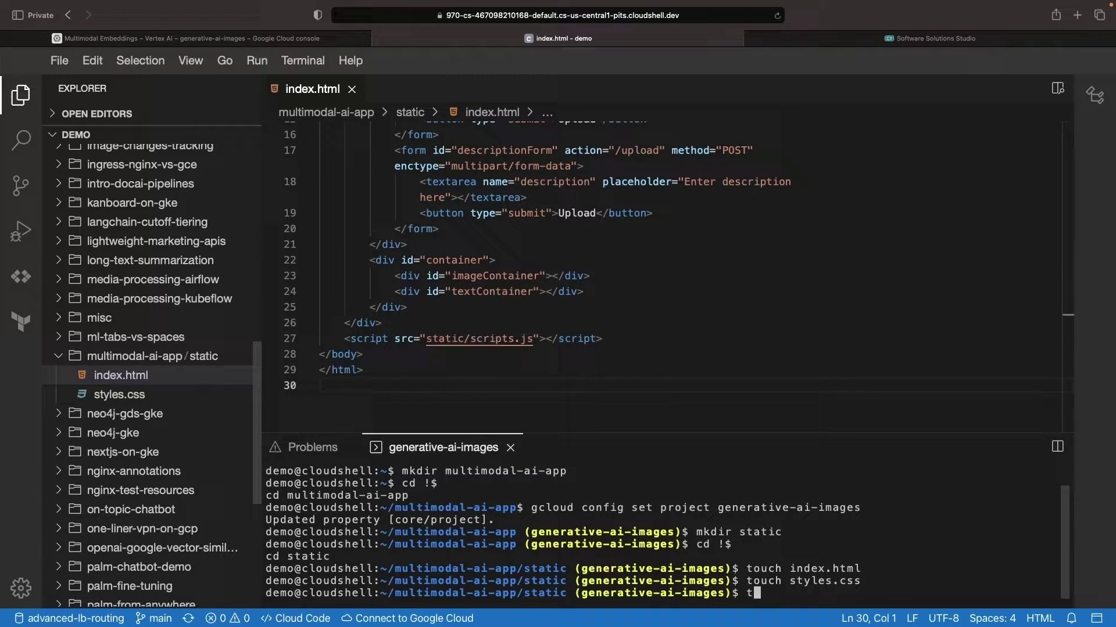
{"action": "type", "text": "touch scripts.js"}
{"action": "scroll", "coordinate": [631, 303], "scroll_direction": "up", "scroll_amount": 3}
{"action": "scroll", "coordinate": [632, 303], "scroll_direction": "up", "scroll_amount": 3}
{"action": "type", "text": "pytho"}
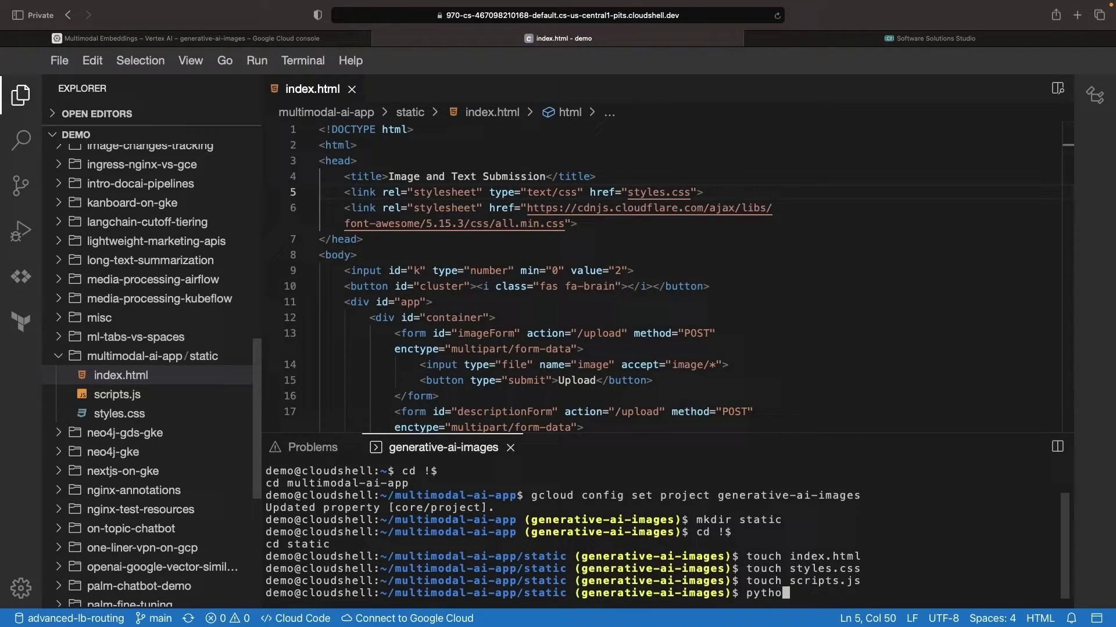
{"action": "type", "text": "n3 -m http.server 8080"}
{"action": "key", "text": "Return"}
{"action": "left_click", "coordinate": [119, 413]}
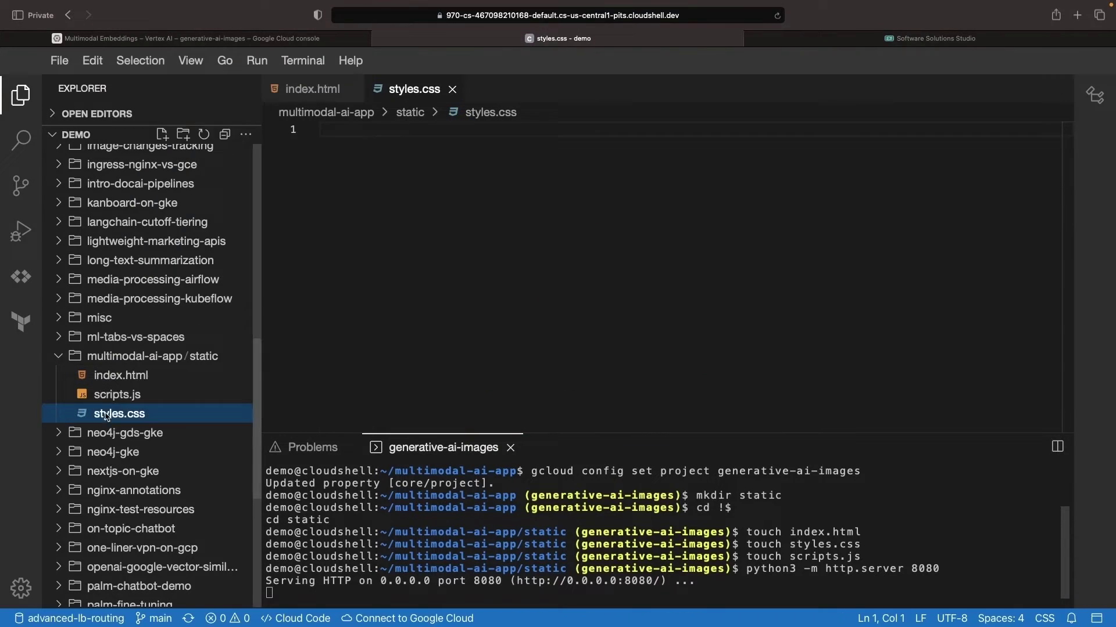
{"action": "key", "text": "ctrl+v"}
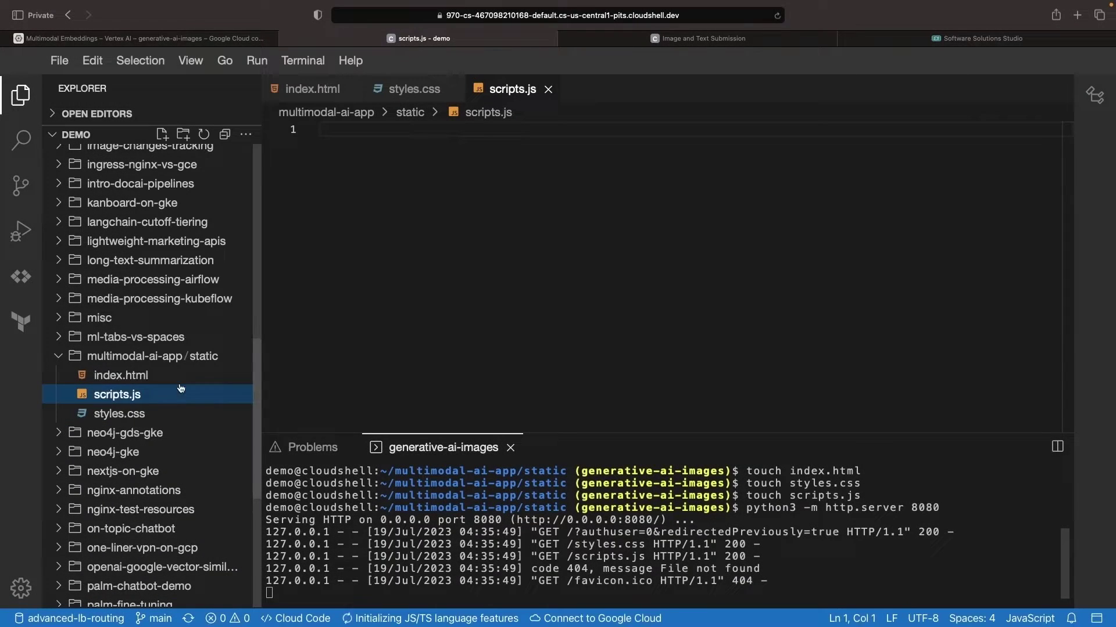
Step: Paste the upload and cluster-colouring code into scripts.js
{"action": "left_click", "coordinate": [593, 209]}
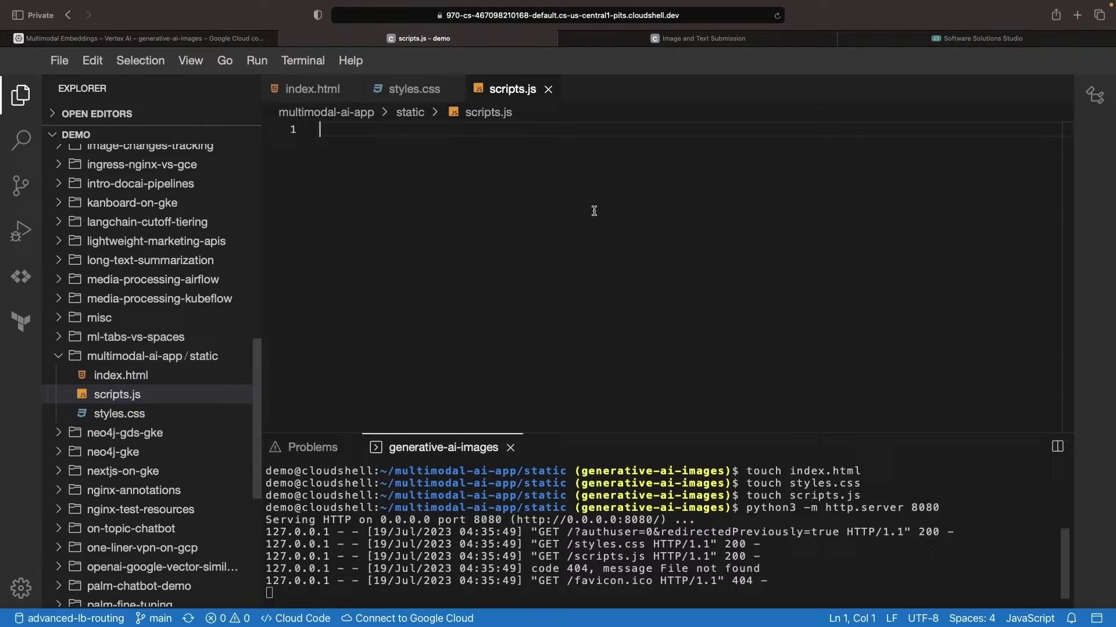
{"action": "key", "text": "super+v"}
{"action": "left_click", "coordinate": [610, 222]}
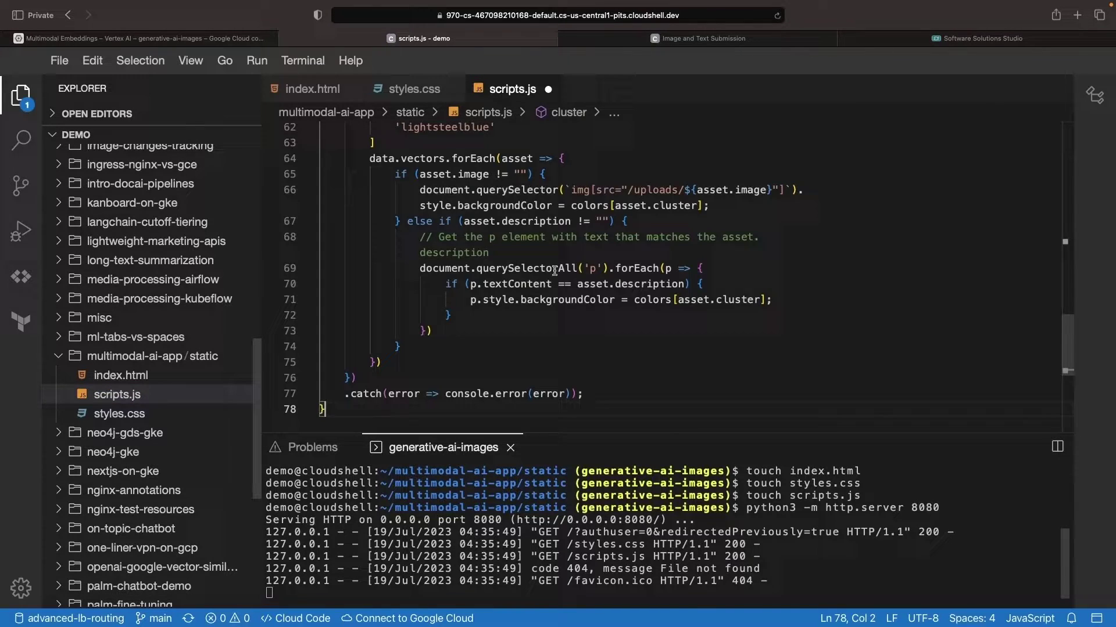
{"action": "scroll", "coordinate": [515, 292], "scroll_direction": "up", "scroll_amount": 5}
{"action": "scroll", "coordinate": [515, 292], "scroll_direction": "up", "scroll_amount": 10}
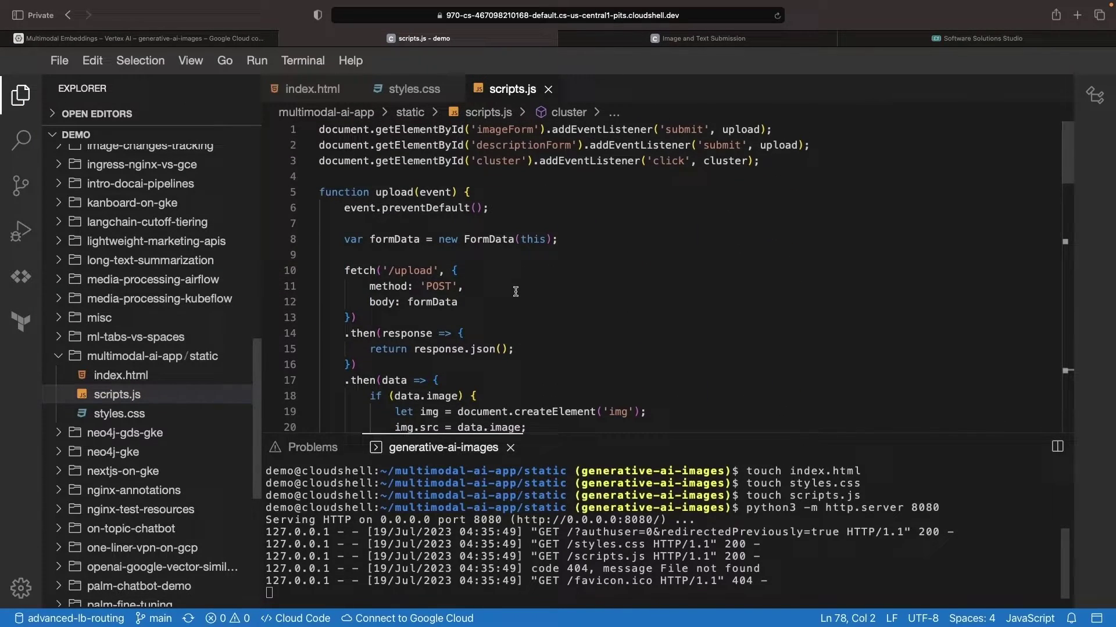
Step: Check the imageForm and descriptionForm ids, then view the Image and Text Submission page
{"action": "double_click", "coordinate": [512, 129]}
{"action": "double_click", "coordinate": [515, 145]}
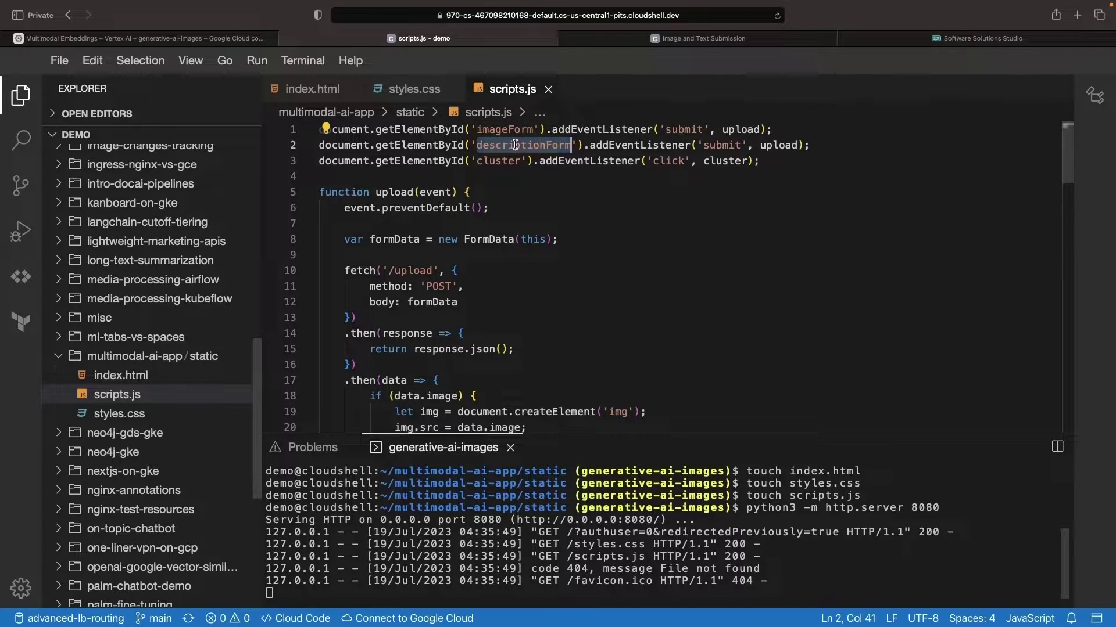
{"action": "left_click", "coordinate": [638, 44]}
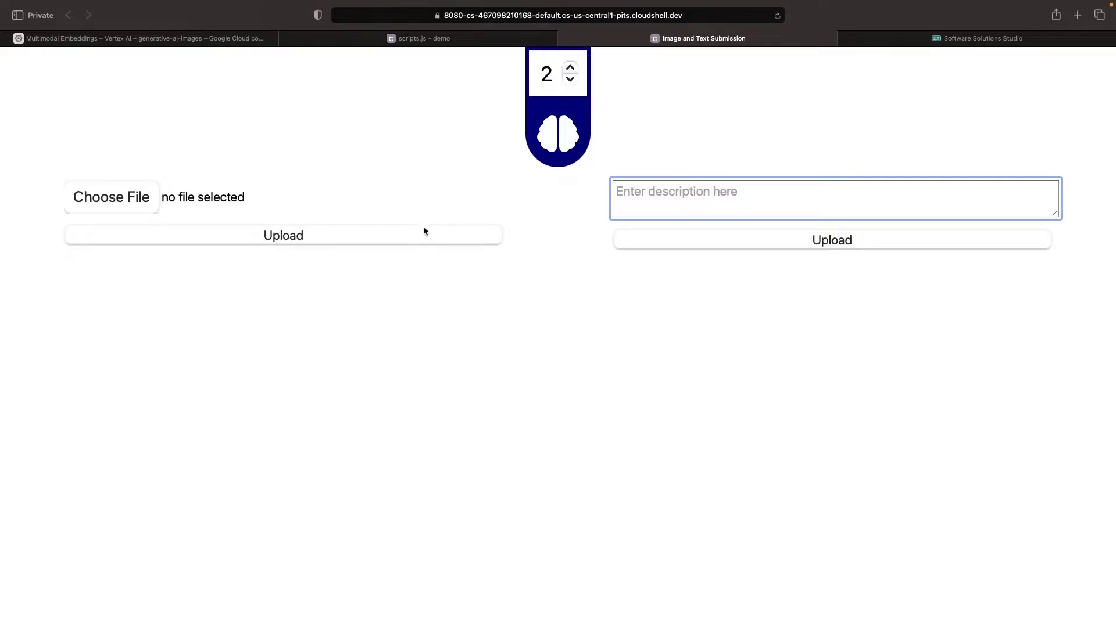
{"action": "left_click", "coordinate": [423, 39]}
{"action": "left_click", "coordinate": [501, 308]}
{"action": "scroll", "coordinate": [501, 309], "scroll_direction": "down", "scroll_amount": 2}
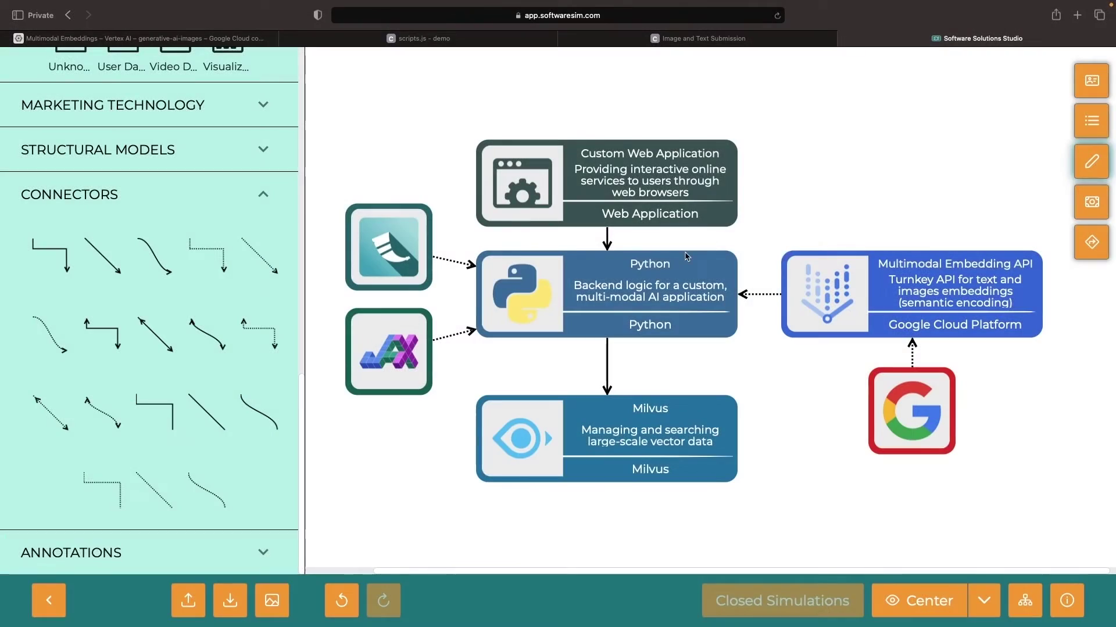
Step: Select the node feeding the Python backend in the architecture diagram
{"action": "left_click", "coordinate": [395, 264]}
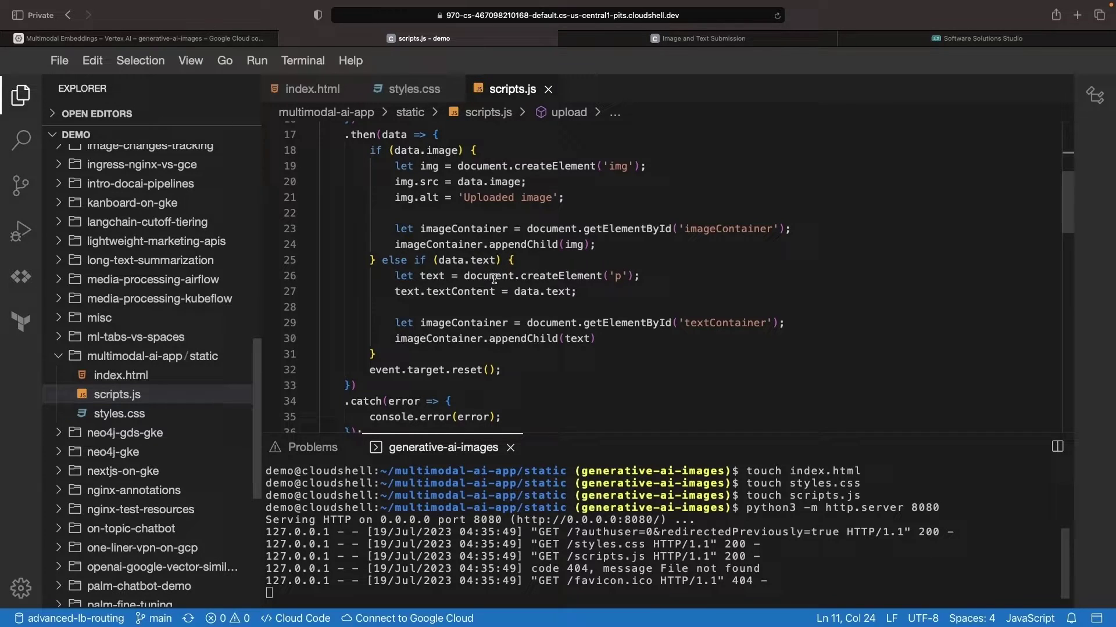
{"action": "scroll", "coordinate": [504, 220], "scroll_direction": "down", "scroll_amount": 3}
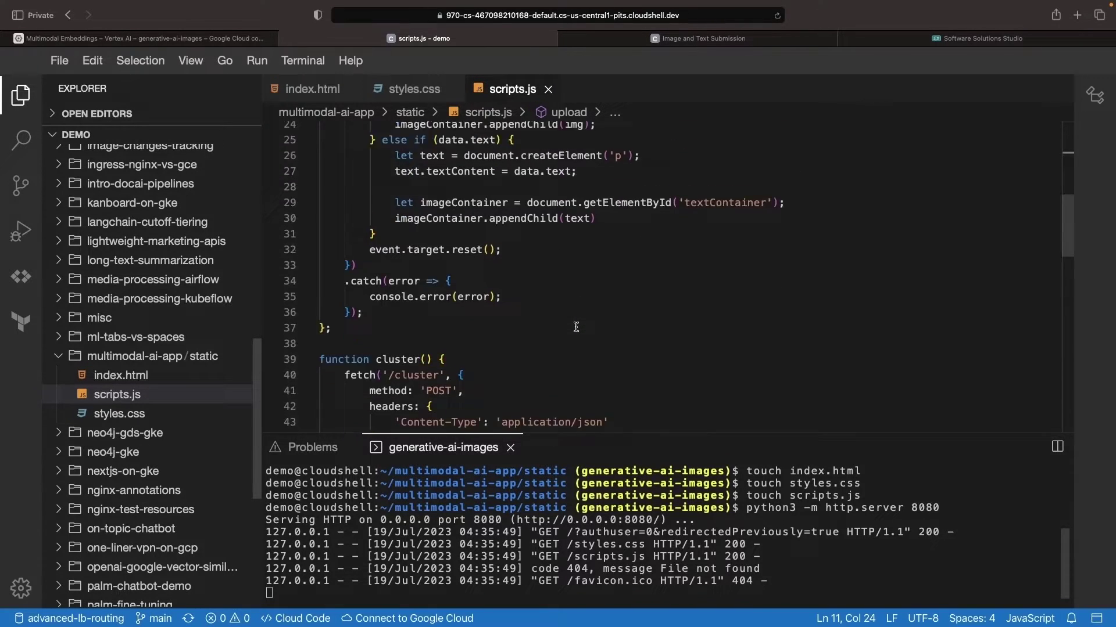
{"action": "scroll", "coordinate": [523, 252], "scroll_direction": "down", "scroll_amount": 3}
{"action": "scroll", "coordinate": [549, 287], "scroll_direction": "down", "scroll_amount": 1}
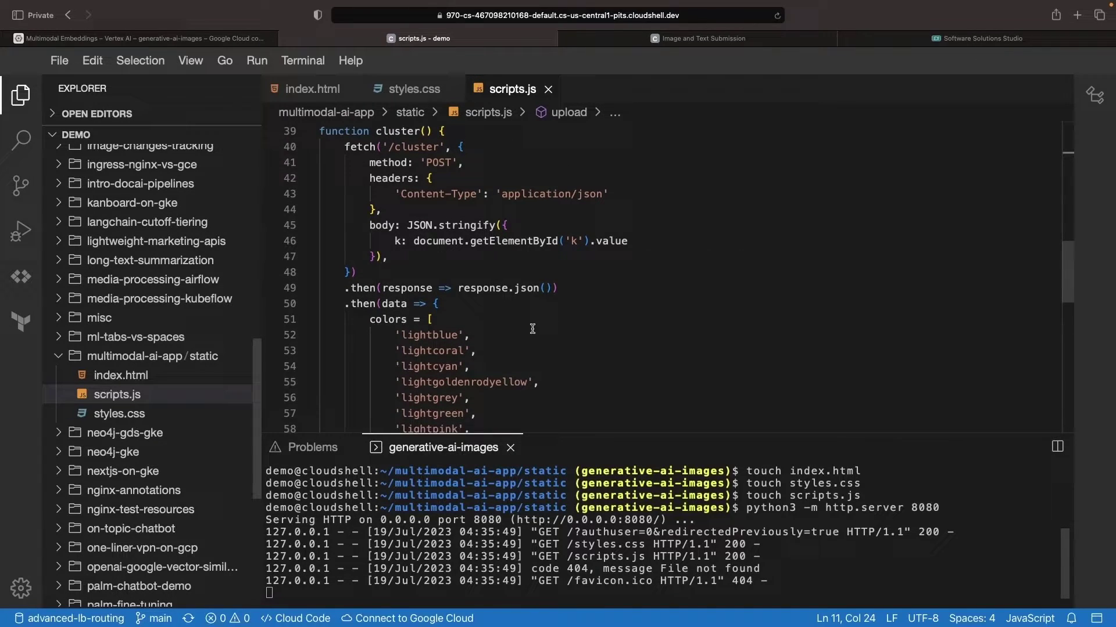
{"action": "scroll", "coordinate": [523, 297], "scroll_direction": "down", "scroll_amount": 2}
{"action": "scroll", "coordinate": [532, 329], "scroll_direction": "down", "scroll_amount": 2}
{"action": "scroll", "coordinate": [532, 329], "scroll_direction": "down", "scroll_amount": 2}
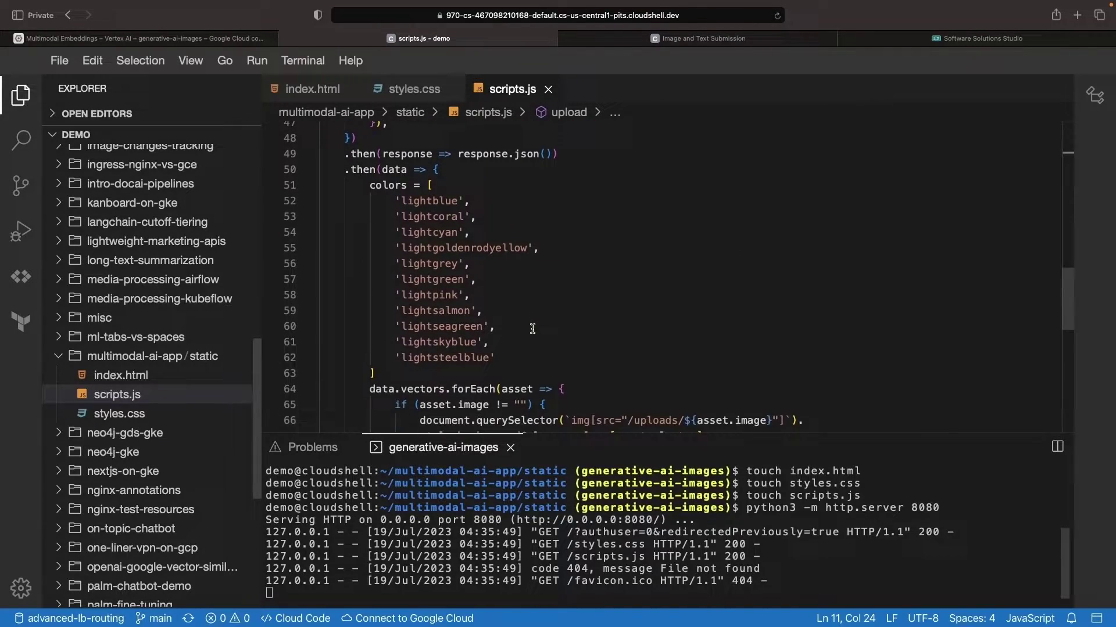
{"action": "scroll", "coordinate": [533, 329], "scroll_direction": "down", "scroll_amount": 1}
{"action": "scroll", "coordinate": [532, 329], "scroll_direction": "down", "scroll_amount": 1}
{"action": "scroll", "coordinate": [532, 329], "scroll_direction": "down", "scroll_amount": 1}
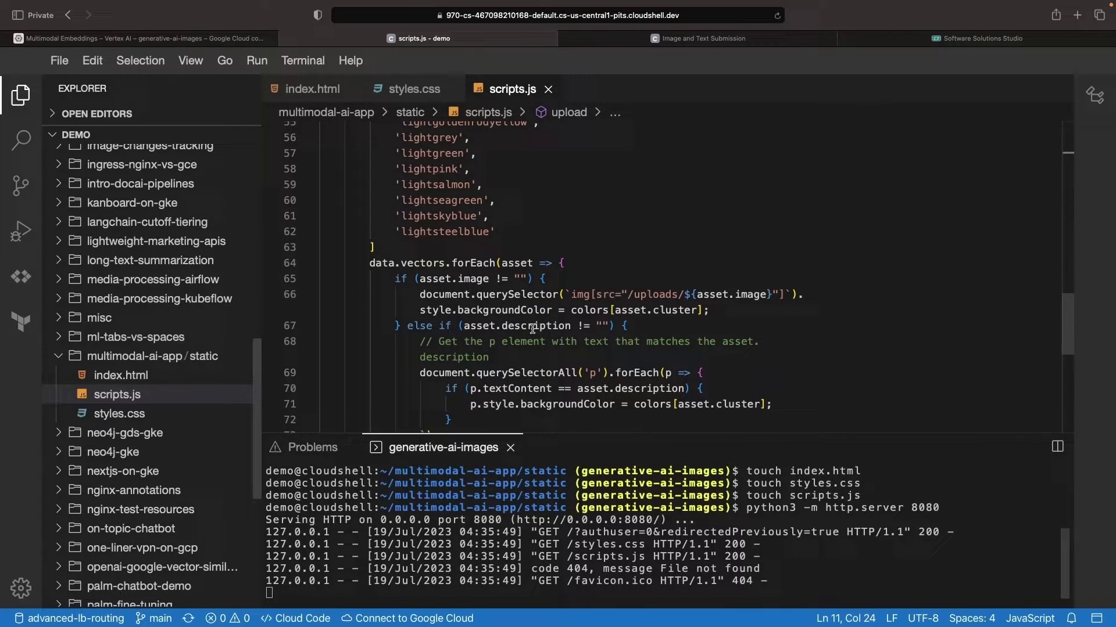
{"action": "scroll", "coordinate": [533, 374], "scroll_direction": "down", "scroll_amount": 1}
{"action": "scroll", "coordinate": [533, 375], "scroll_direction": "down", "scroll_amount": 1}
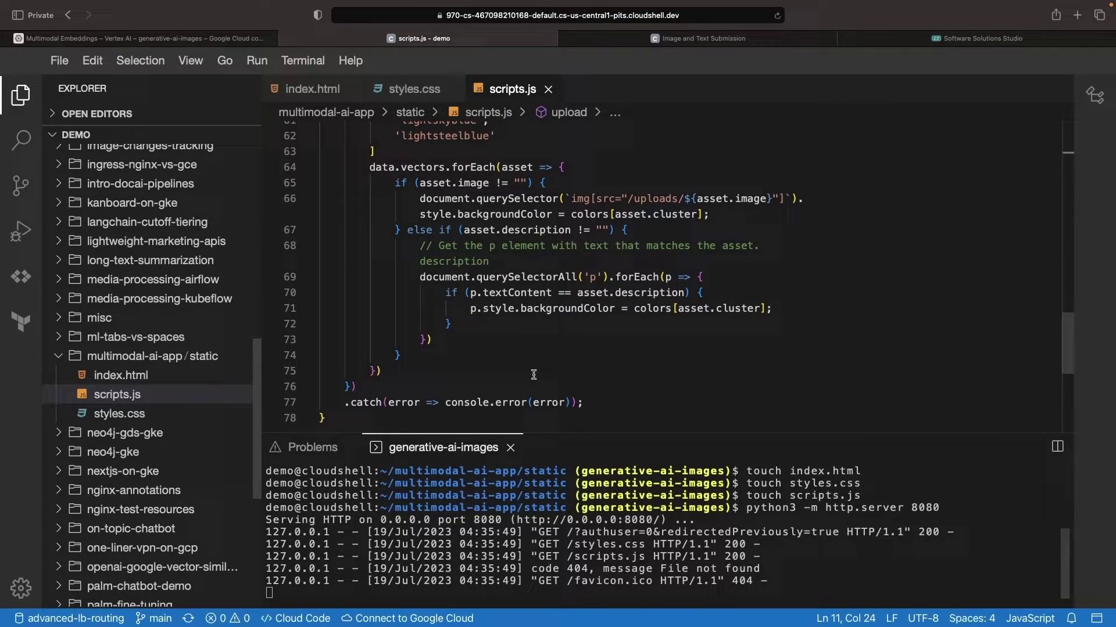
Step: Go back to the Image and Text Submission page after reviewing cluster() and its colors
{"action": "left_click", "coordinate": [690, 39]}
Step: Raise the k-means cluster count on the submission page from 2 to 4
{"action": "left_click", "coordinate": [593, 226]}
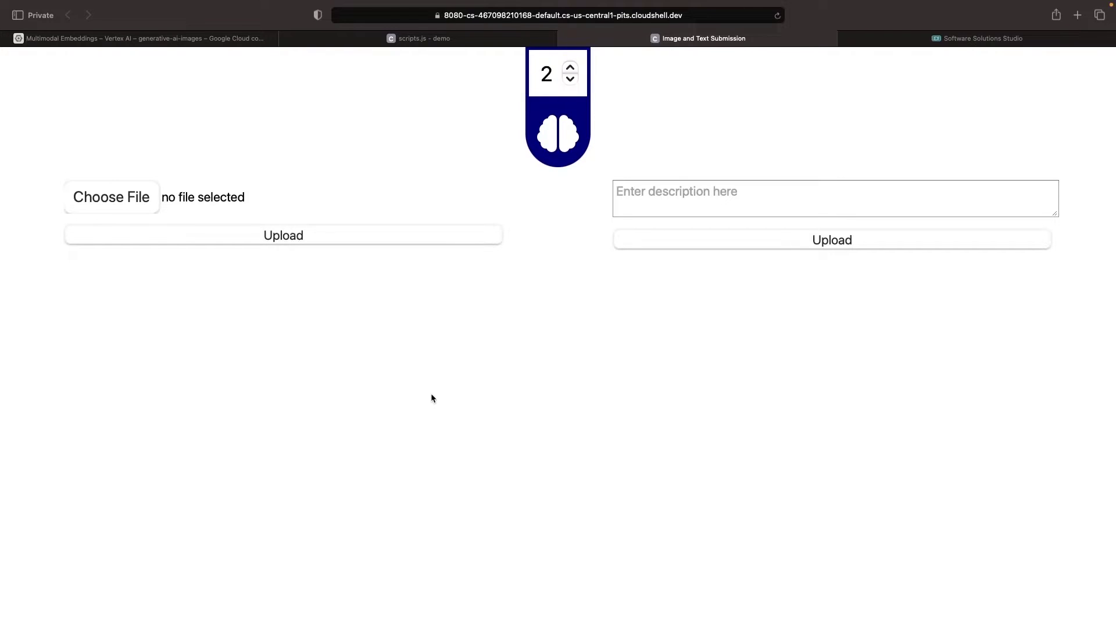
{"action": "left_click", "coordinate": [572, 70]}
{"action": "left_click", "coordinate": [633, 78]}
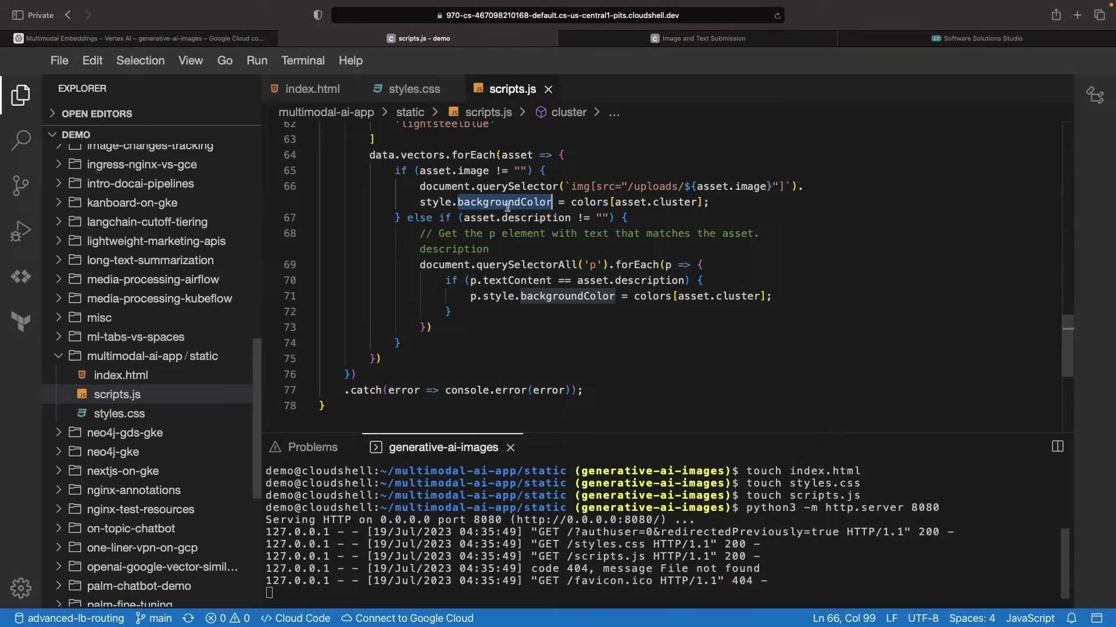
Step: Stop the running web server and move up to the multimodal-ai-app folder
{"action": "left_click", "coordinate": [562, 338]}
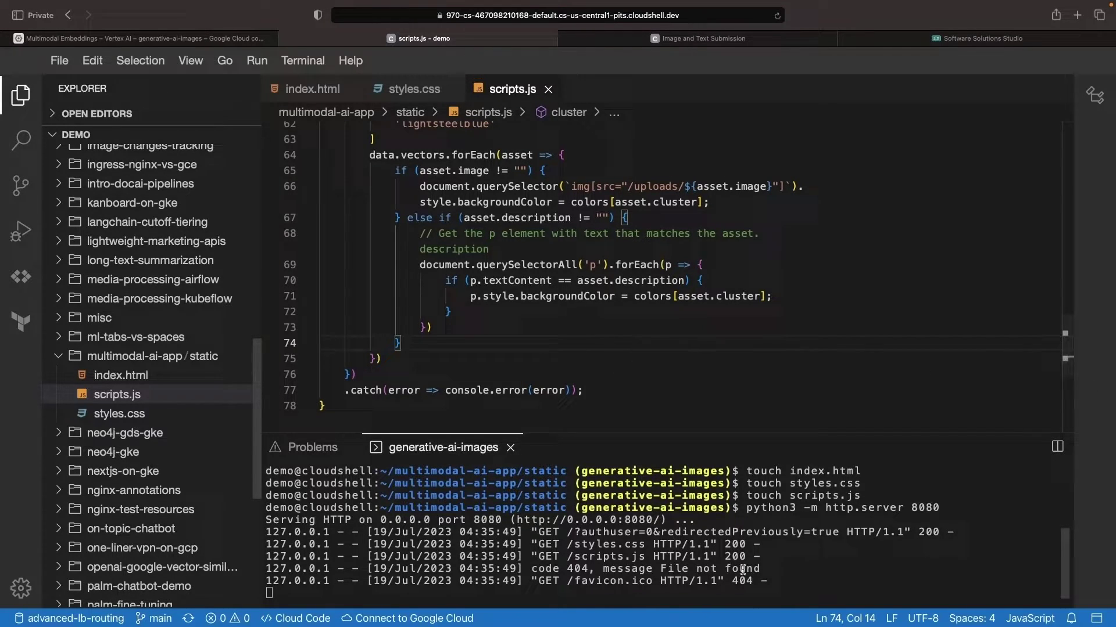
{"action": "left_click", "coordinate": [760, 586]}
{"action": "key", "text": "ctrl+c"}
{"action": "type", "text": "cd ../"}
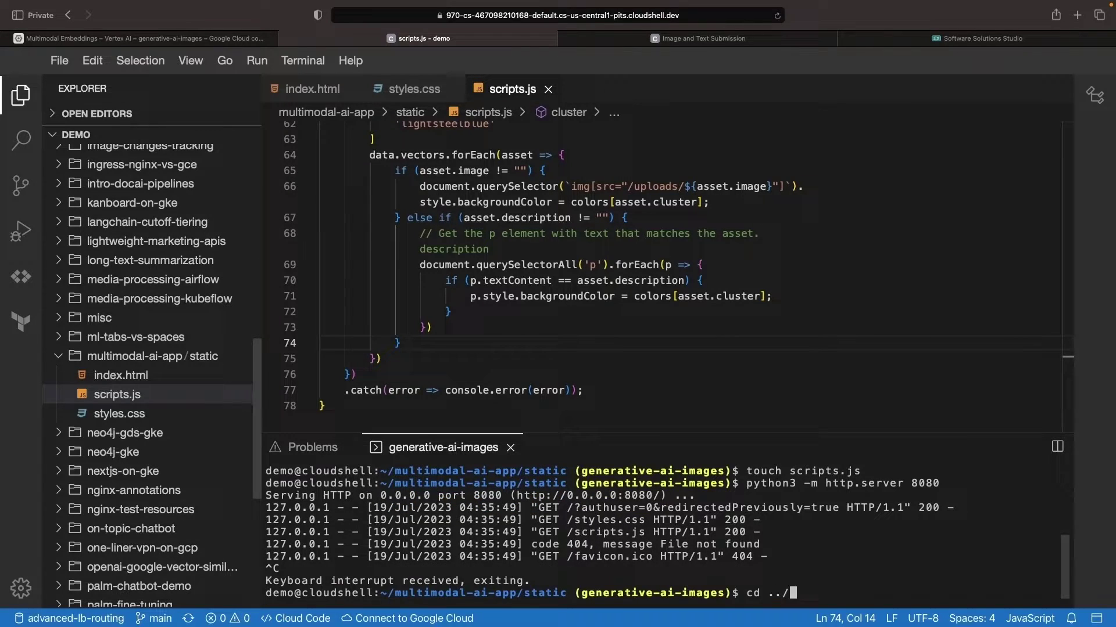
{"action": "key", "text": "Return"}
{"action": "type", "text": "mkdir app.py"}
Step: Create empty app.py and requirements.txt files, removing the mistaken app.py directory
{"action": "key", "text": "Return"}
{"action": "type", "text": "rmdir"}
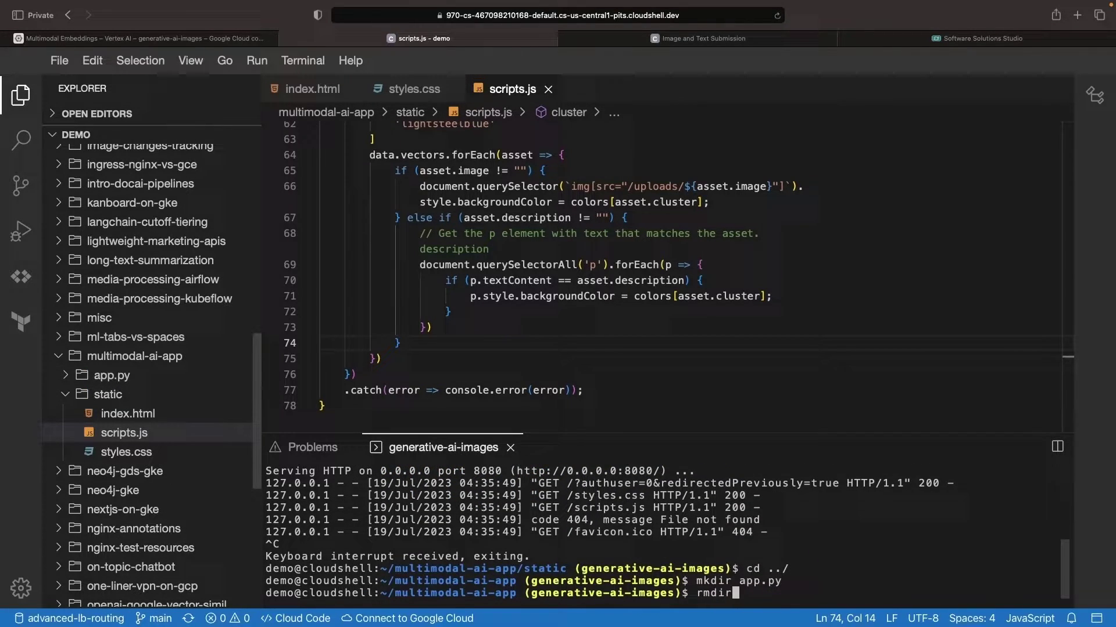
{"action": "type", "text": " !$"}
{"action": "key", "text": "Return"}
{"action": "type", "text": "touch app"}
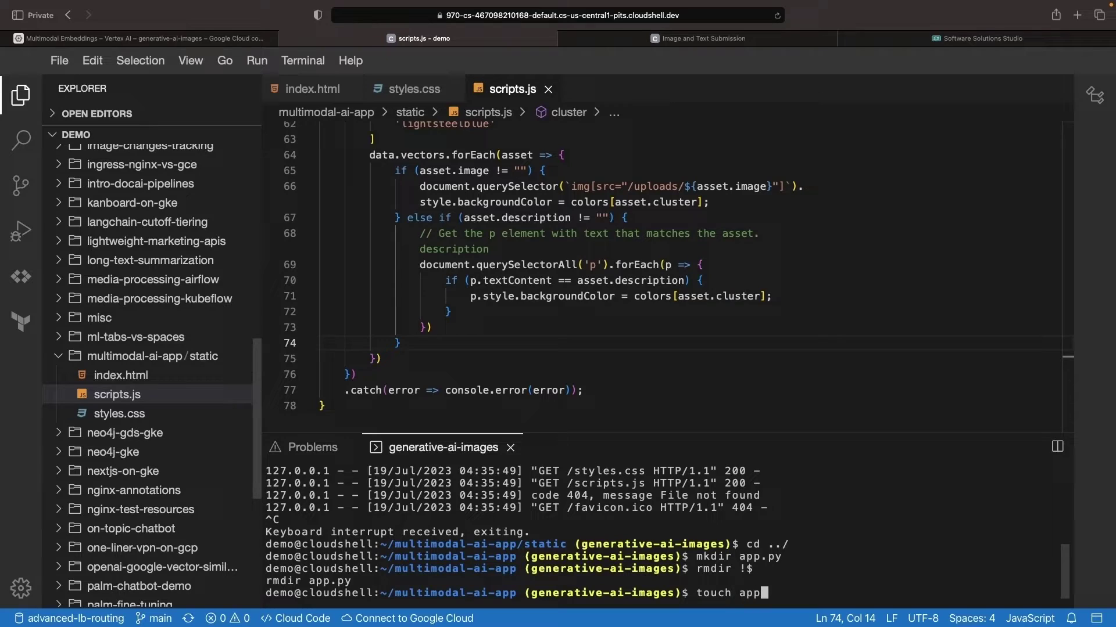
{"action": "type", "text": ".py"}
{"action": "key", "text": "Return"}
{"action": "type", "text": "requirem"}
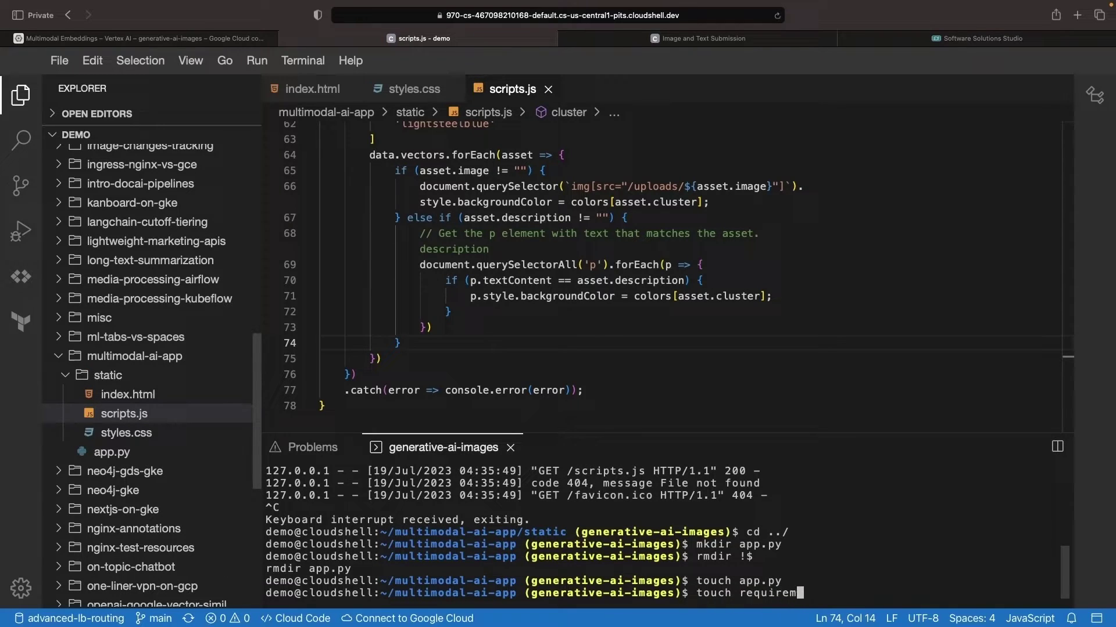
{"action": "type", "text": "ents.txt"}
{"action": "key", "text": "Return"}
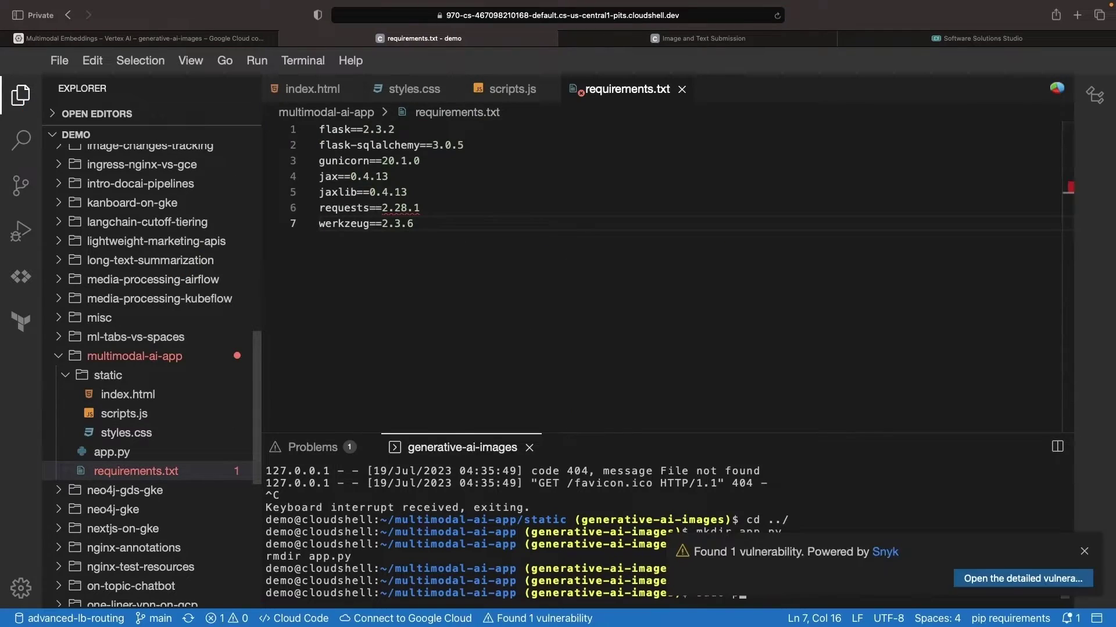
{"action": "type", "text": "sudo pip3 install"}
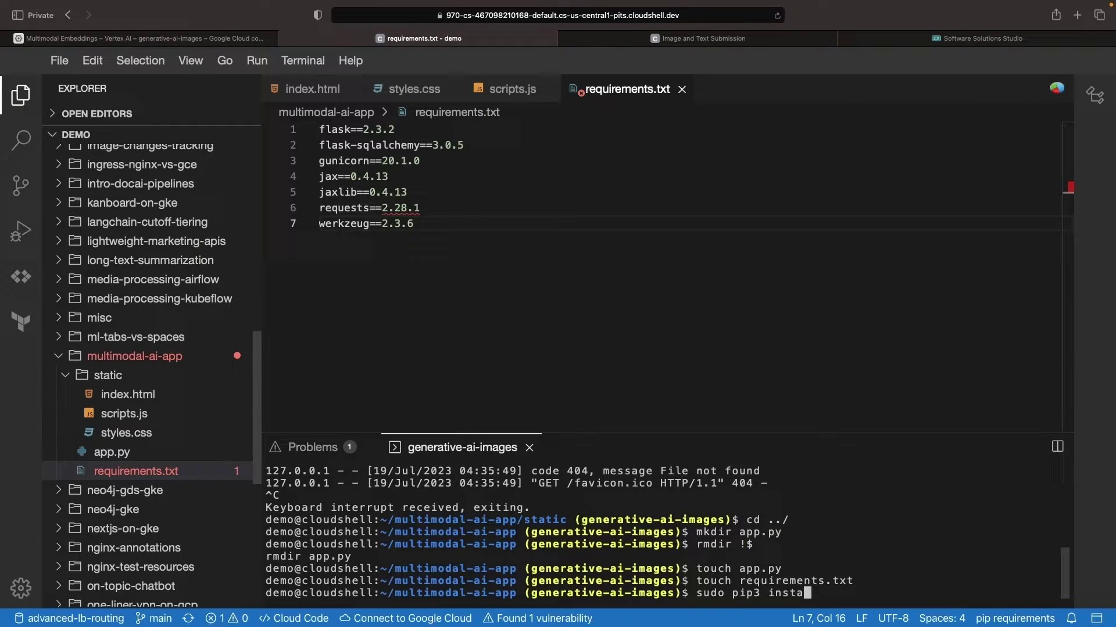
{"action": "type", "text": " -r requirements.txt"}
Step: Install the requirements.txt packages with sudo pip3 and focus the empty app.py
{"action": "key", "text": "Return"}
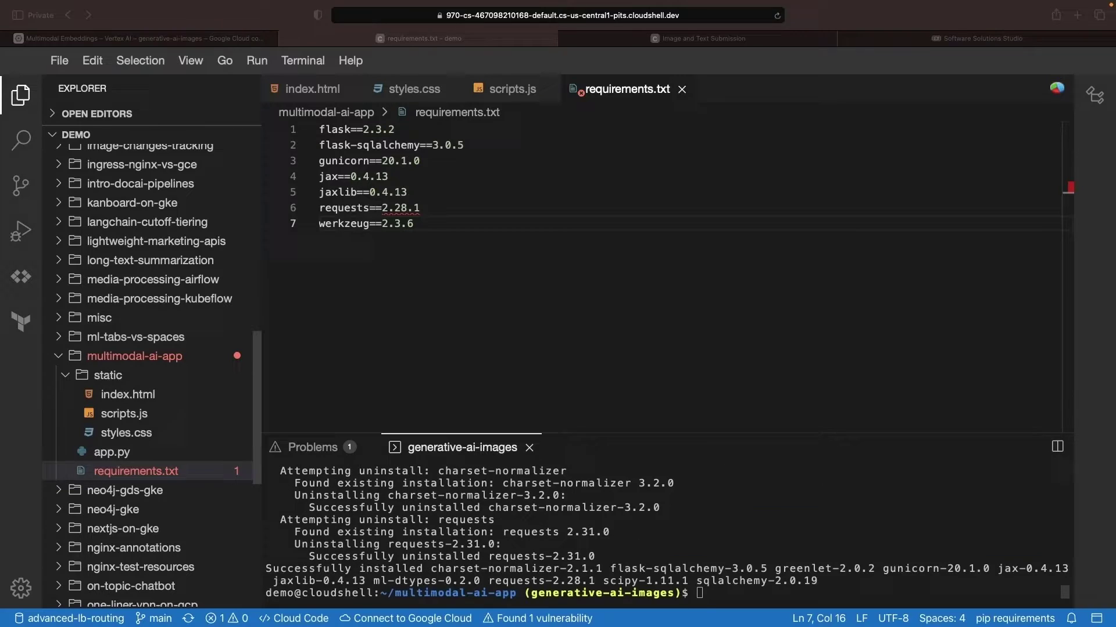
{"action": "left_click", "coordinate": [112, 452]}
{"action": "left_click", "coordinate": [457, 162]}
{"action": "scroll", "coordinate": [588, 346], "scroll_direction": "up", "scroll_amount": 10}
{"action": "scroll", "coordinate": [588, 345], "scroll_direction": "up", "scroll_amount": 10}
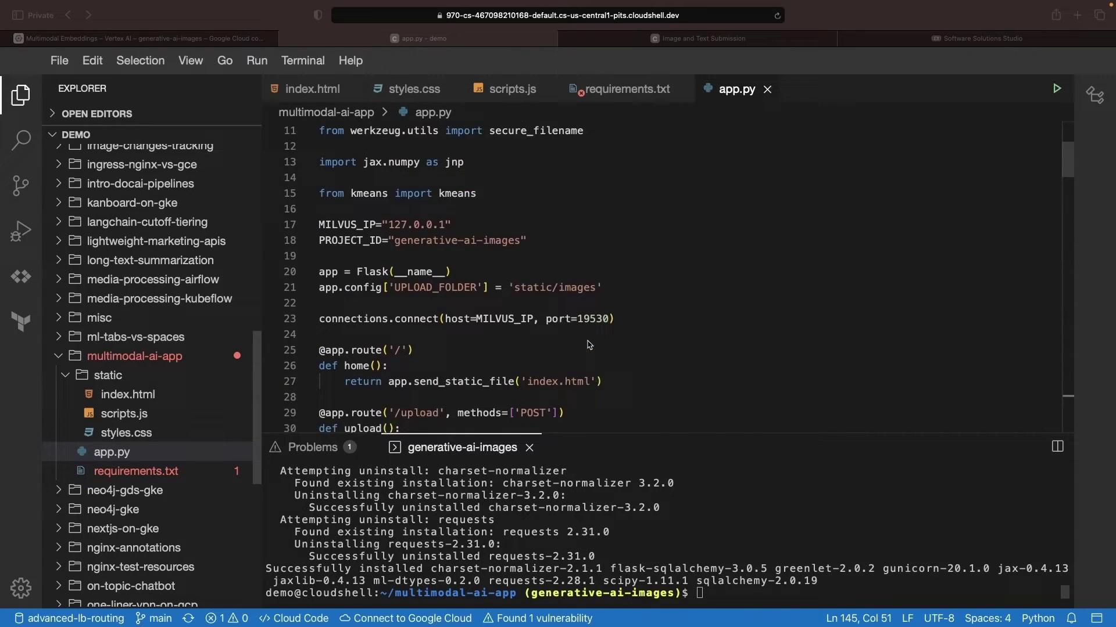
{"action": "scroll", "coordinate": [588, 345], "scroll_direction": "down", "scroll_amount": 2}
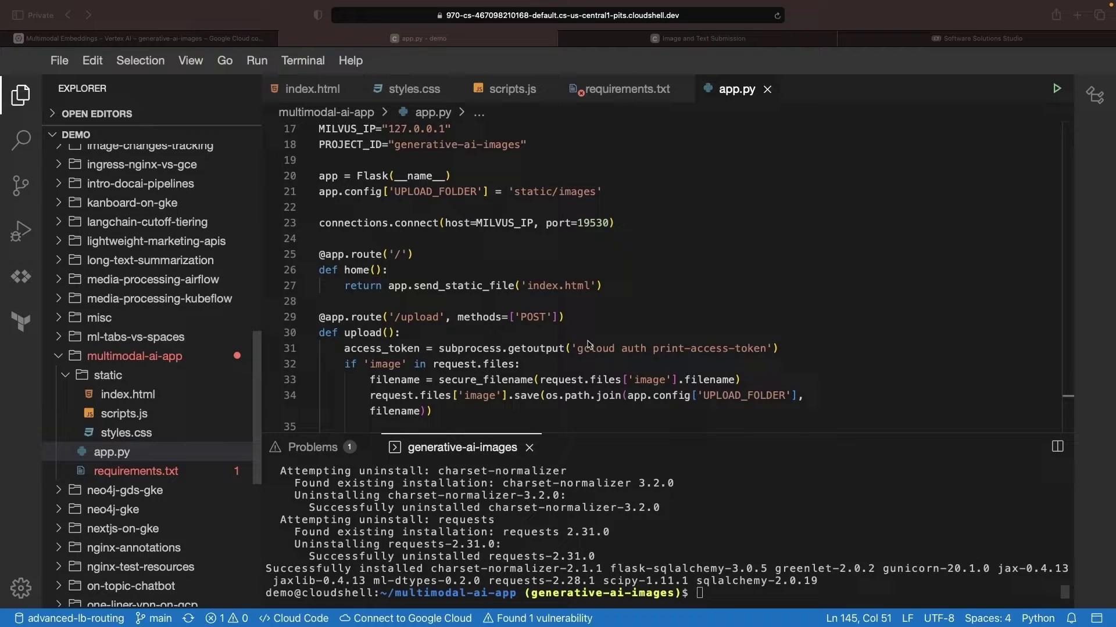
{"action": "scroll", "coordinate": [579, 292], "scroll_direction": "up", "scroll_amount": 1}
{"action": "scroll", "coordinate": [579, 291], "scroll_direction": "up", "scroll_amount": 4}
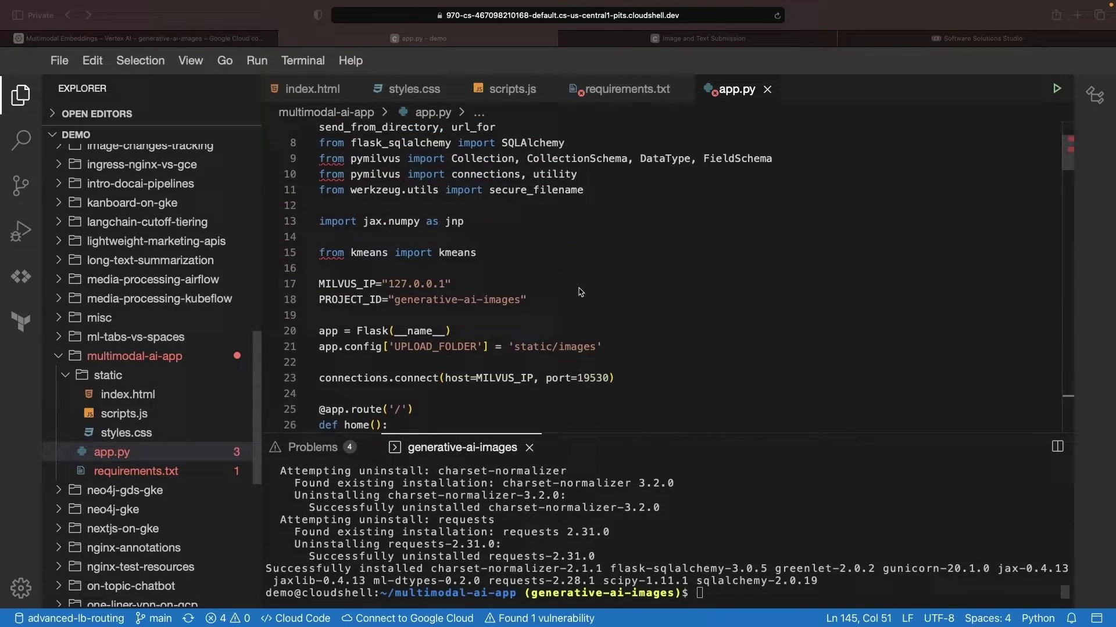
{"action": "scroll", "coordinate": [579, 292], "scroll_direction": "up", "scroll_amount": 1}
{"action": "scroll", "coordinate": [579, 291], "scroll_direction": "down", "scroll_amount": 2}
{"action": "scroll", "coordinate": [579, 291], "scroll_direction": "down", "scroll_amount": 2}
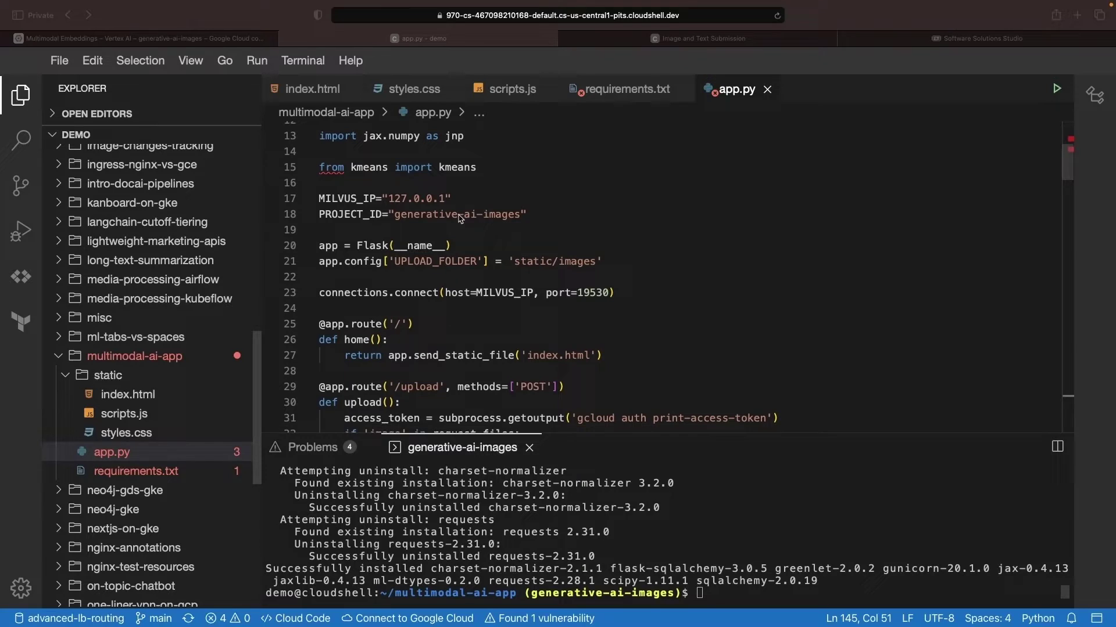
{"action": "double_click", "coordinate": [510, 293]}
{"action": "left_click", "coordinate": [908, 39]}
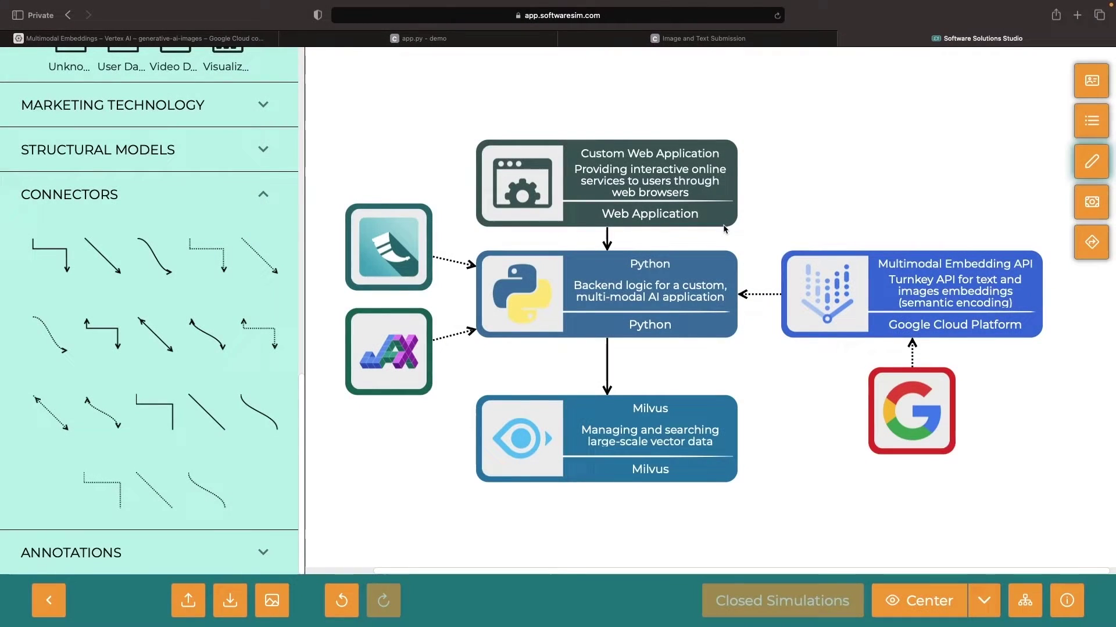
{"action": "left_click", "coordinate": [725, 446]}
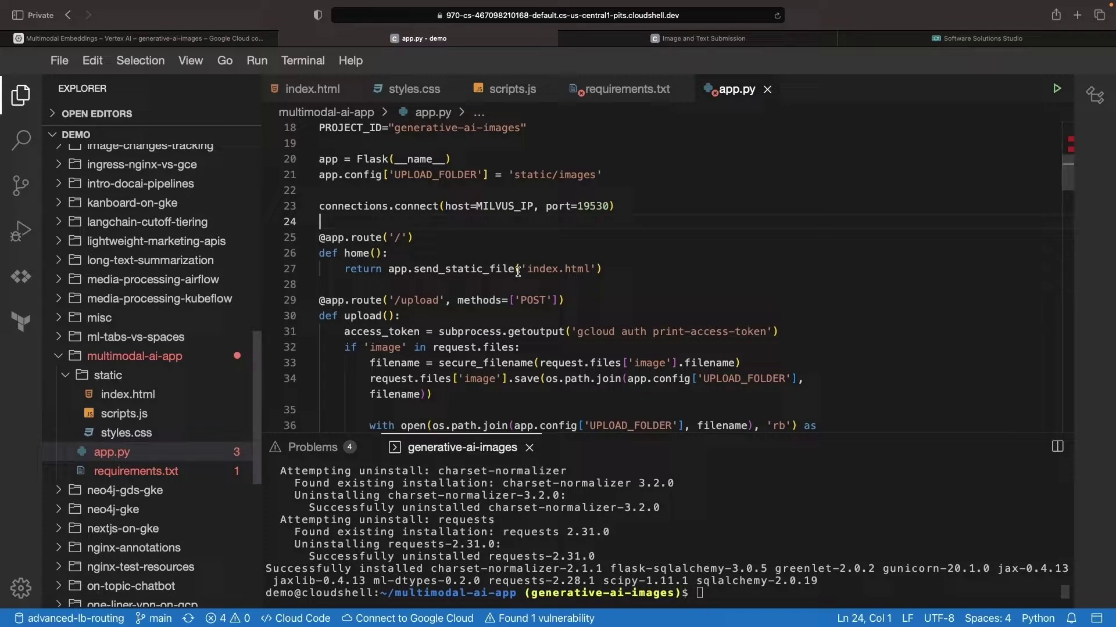
Step: Prefix the styles.css and scripts.js references in index.html with static/ and save
{"action": "left_click", "coordinate": [127, 394]}
{"action": "left_click", "coordinate": [461, 256]}
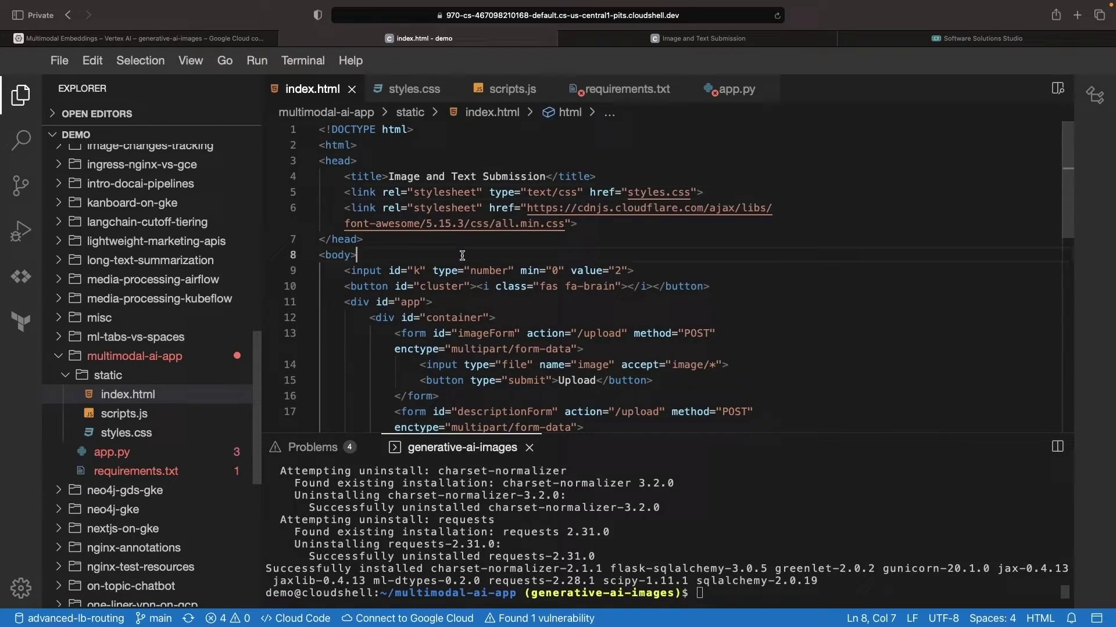
{"action": "left_click", "coordinate": [628, 192]}
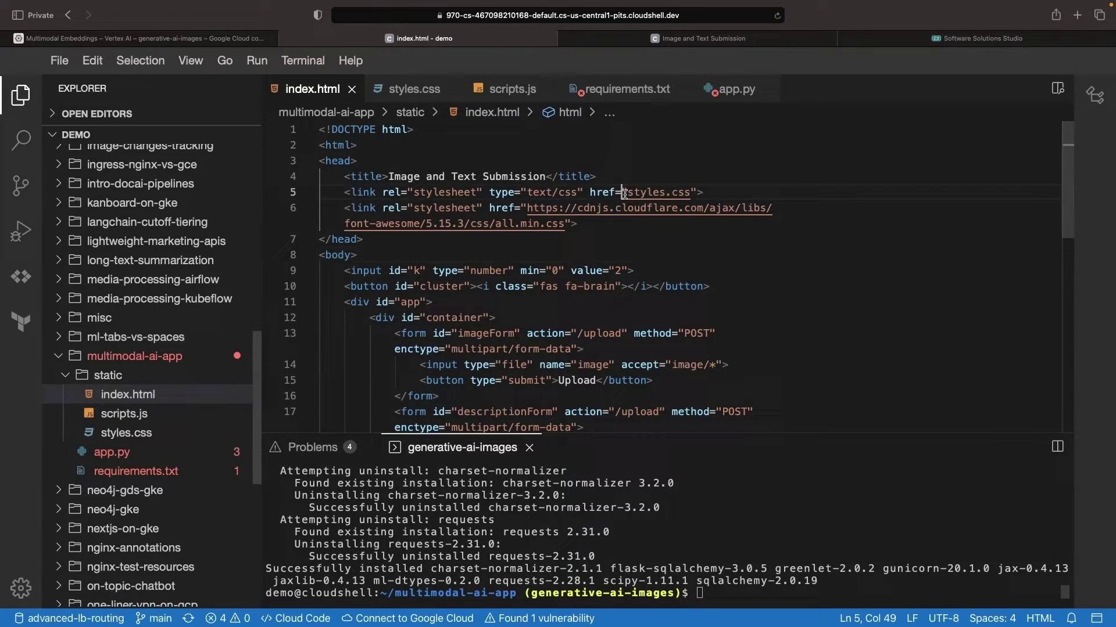
{"action": "type", "text": "static/"}
{"action": "scroll", "coordinate": [671, 191], "scroll_direction": "down", "scroll_amount": 5}
{"action": "left_click", "coordinate": [428, 295]}
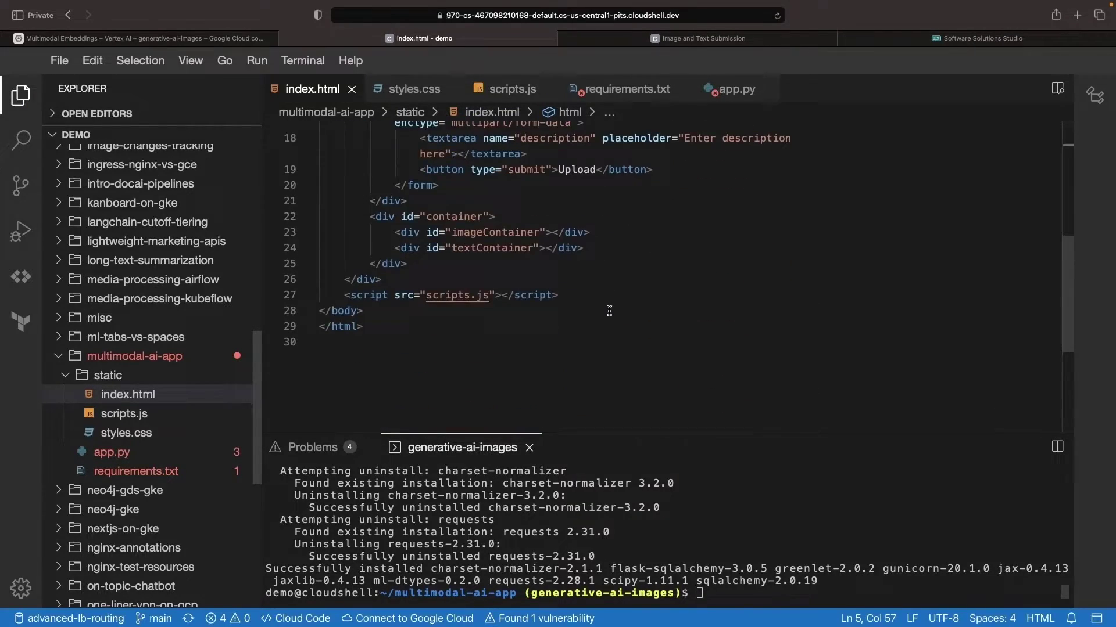
{"action": "type", "text": "static/"}
{"action": "key", "text": "ctrl+s"}
Step: Walk through app.py's upload route: base64 encoding, Milvus collection insert, embedding call
{"action": "left_click", "coordinate": [112, 451]}
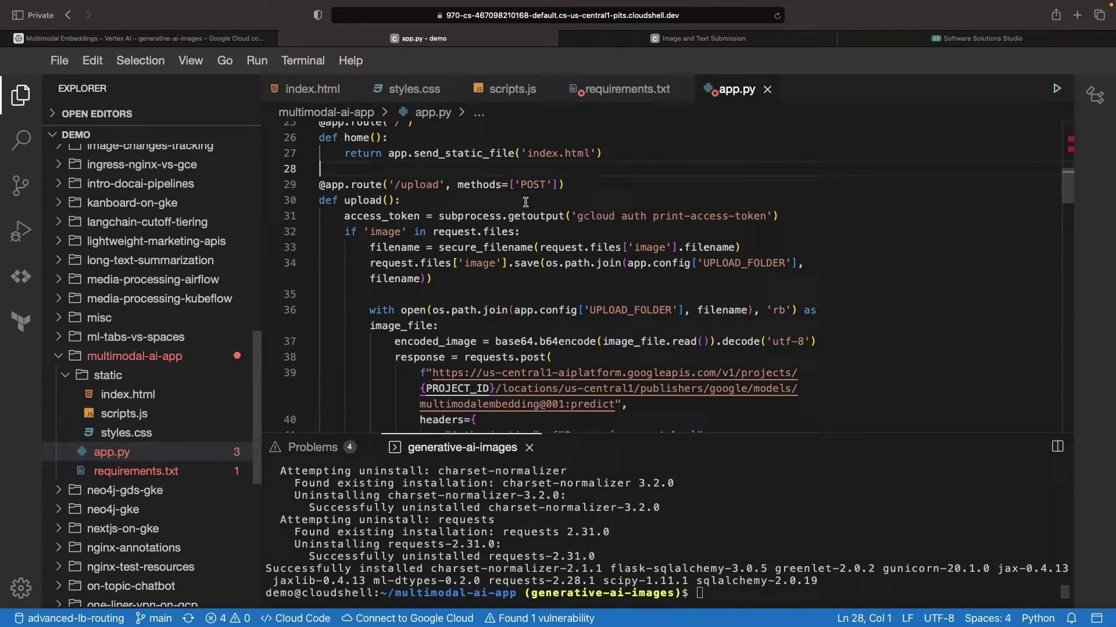
{"action": "scroll", "coordinate": [544, 279], "scroll_direction": "down", "scroll_amount": 1}
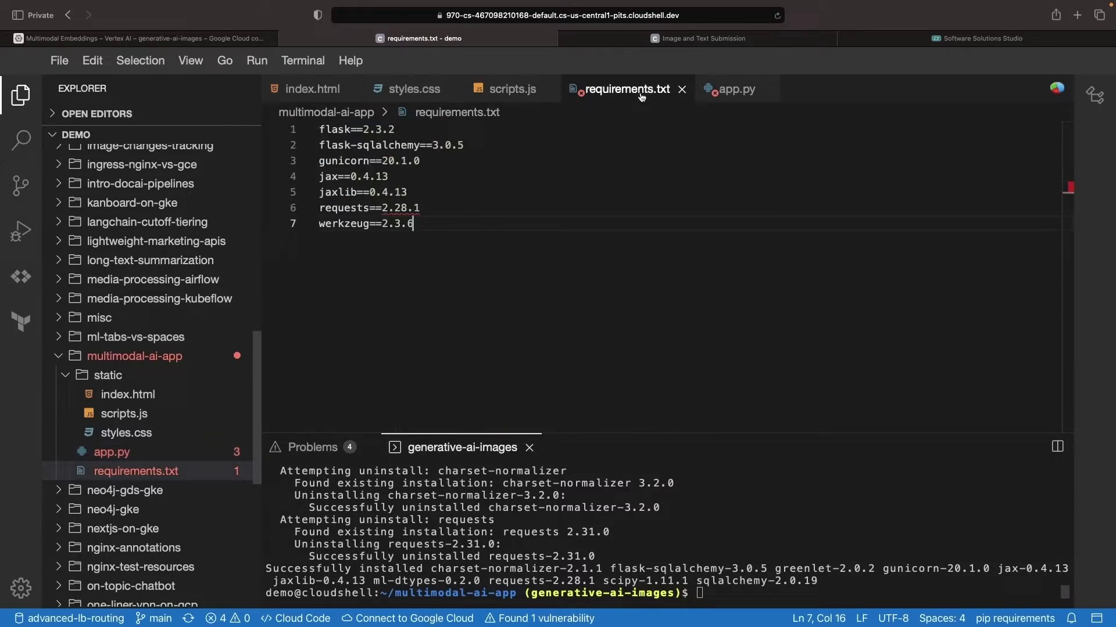
{"action": "scroll", "coordinate": [543, 279], "scroll_direction": "down", "scroll_amount": 3}
{"action": "left_click", "coordinate": [595, 218]}
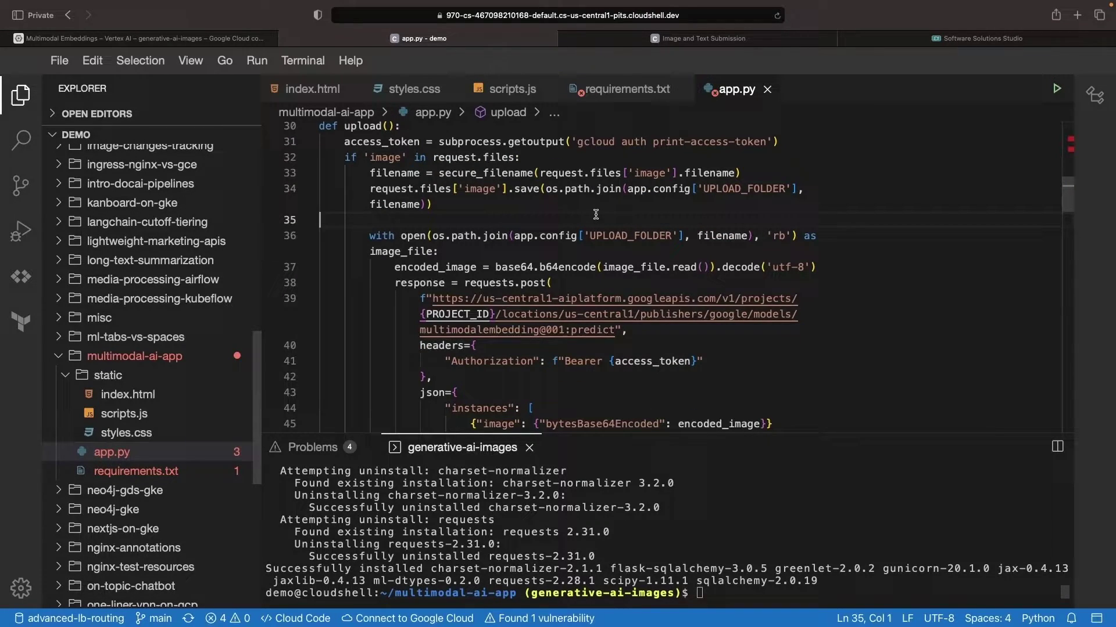
{"action": "scroll", "coordinate": [640, 225], "scroll_direction": "down", "scroll_amount": 3}
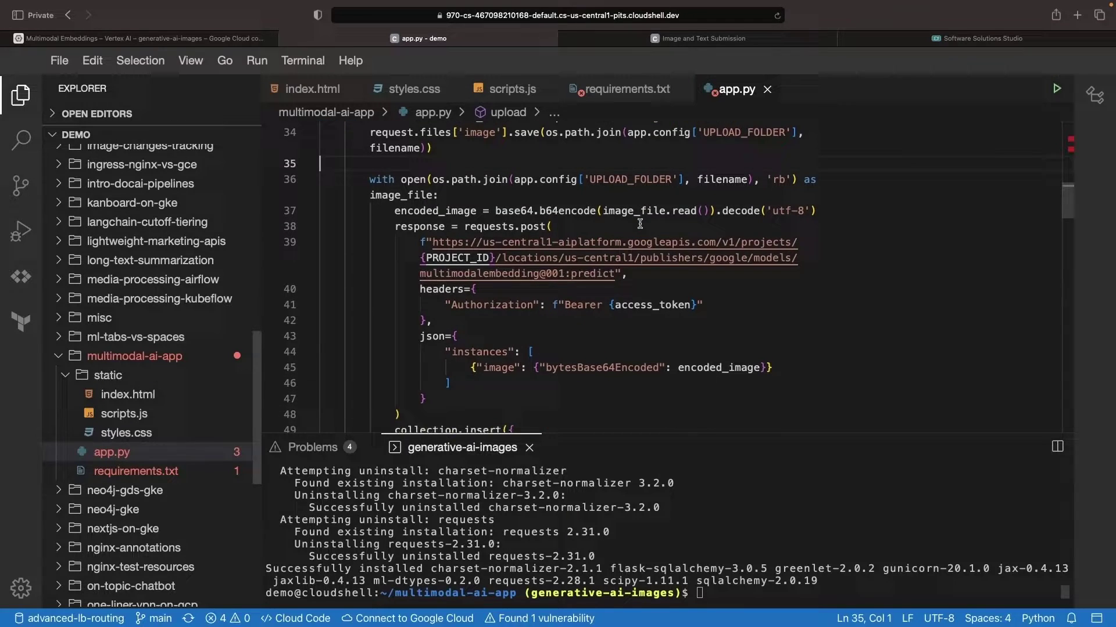
{"action": "scroll", "coordinate": [639, 225], "scroll_direction": "down", "scroll_amount": 1}
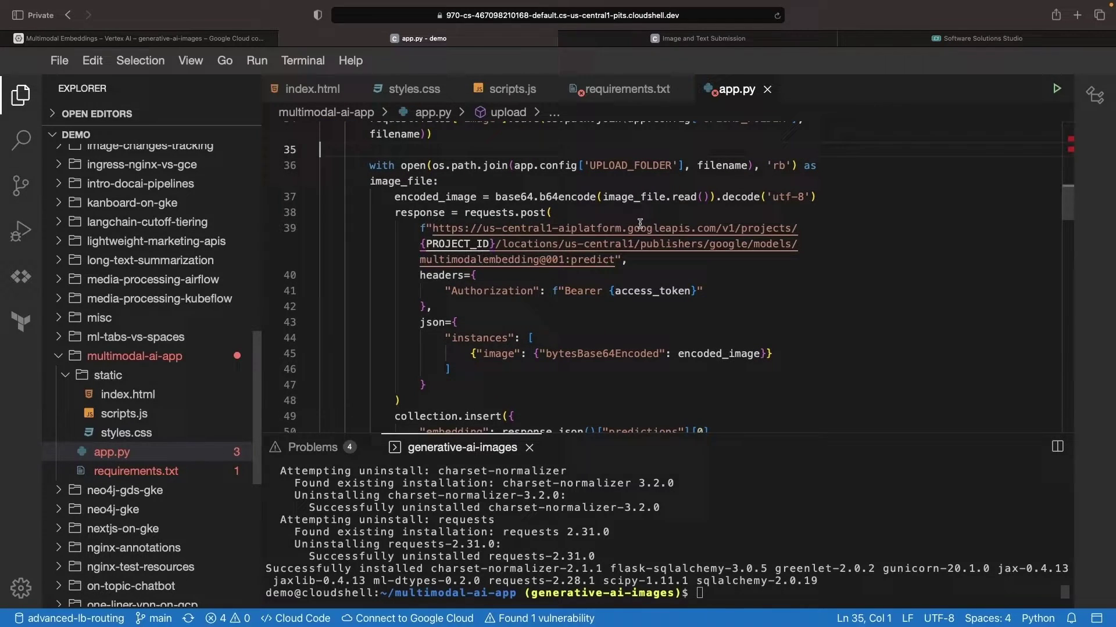
{"action": "left_click", "coordinate": [523, 200]}
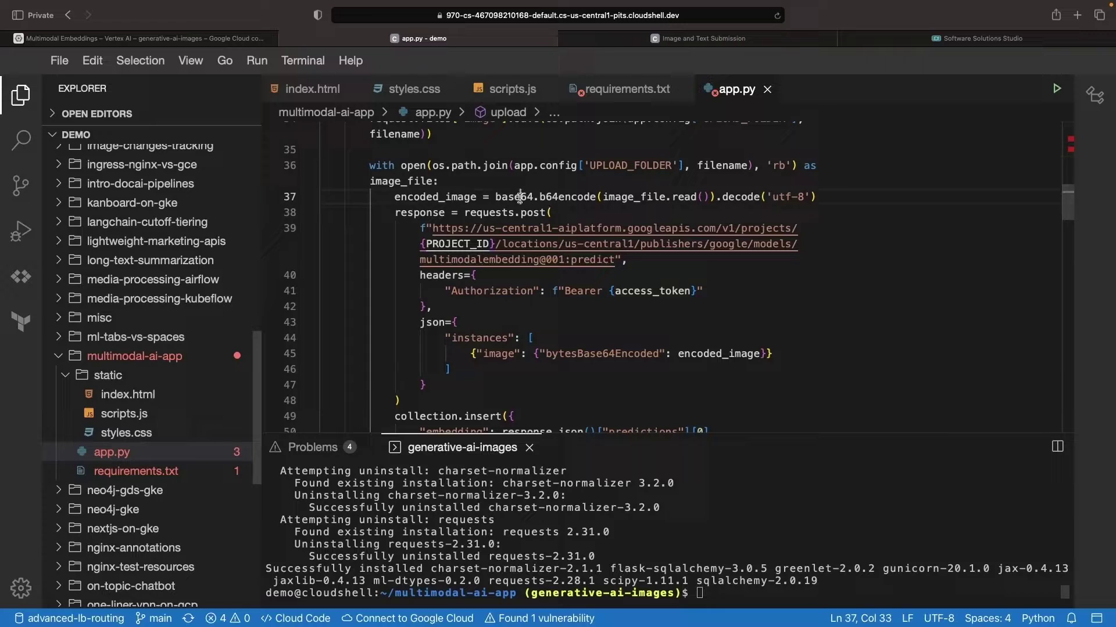
{"action": "left_click", "coordinate": [606, 209]}
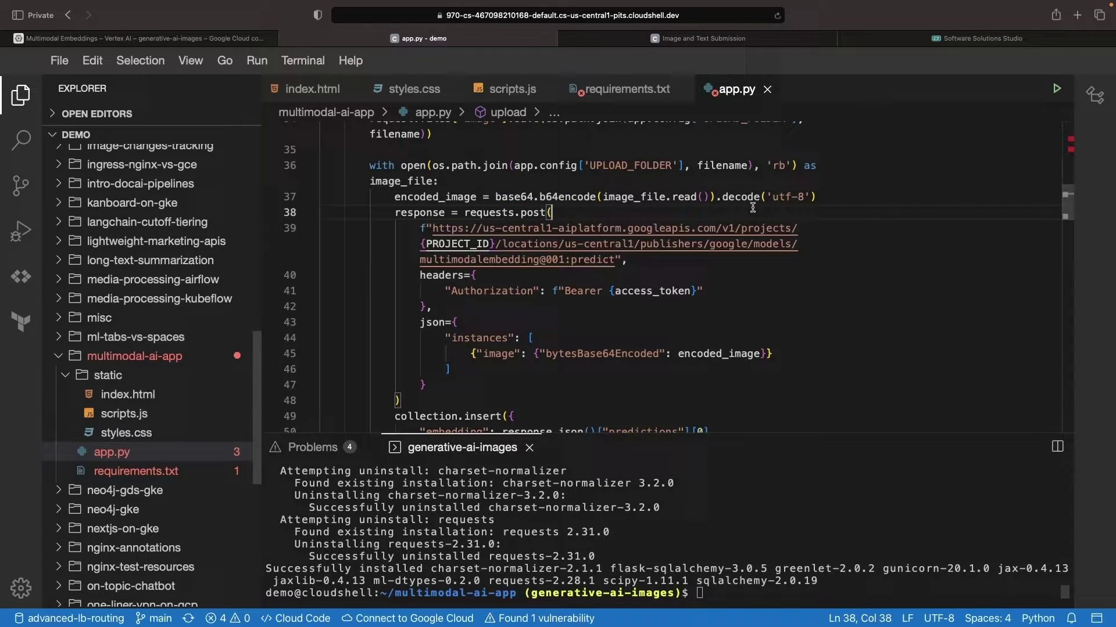
{"action": "key", "text": "Down"}
{"action": "key", "text": "Down"}
{"action": "key", "text": "Down"}
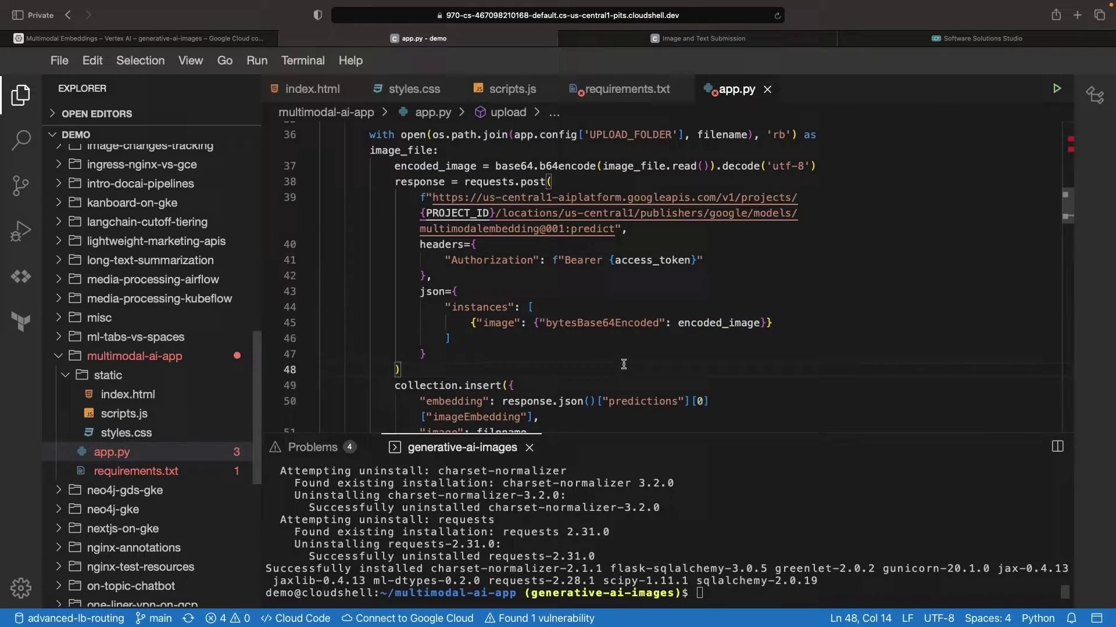
{"action": "scroll", "coordinate": [590, 303], "scroll_direction": "down", "scroll_amount": 5}
{"action": "key", "text": "Down"}
{"action": "key", "text": "ctrl+d"}
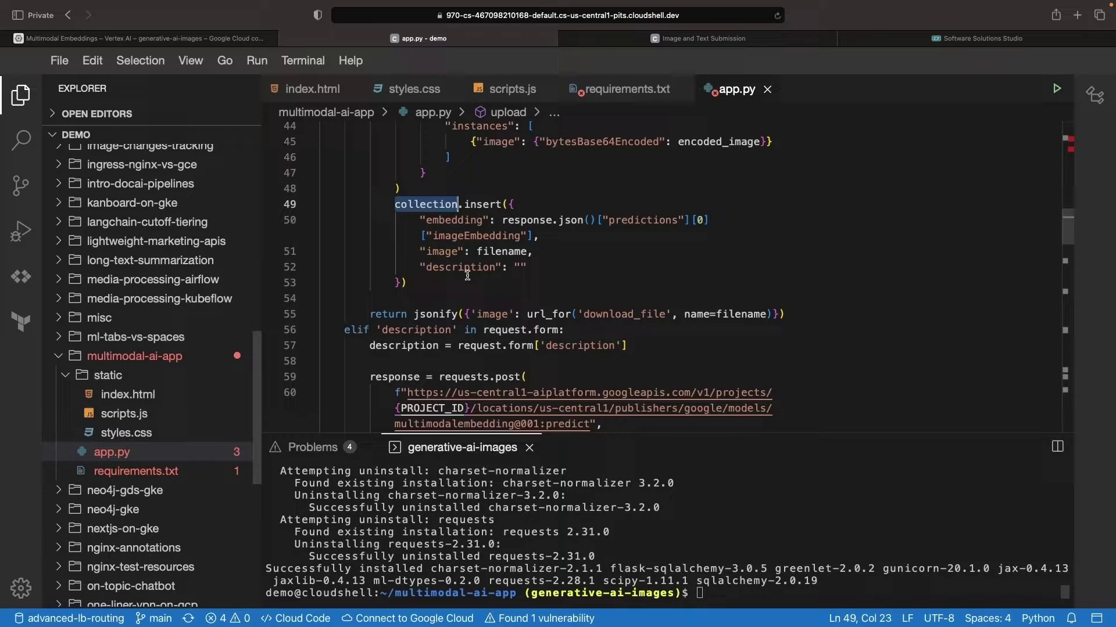
{"action": "key", "text": "Down"}
{"action": "key", "text": "Down"}
{"action": "key", "text": "Down"}
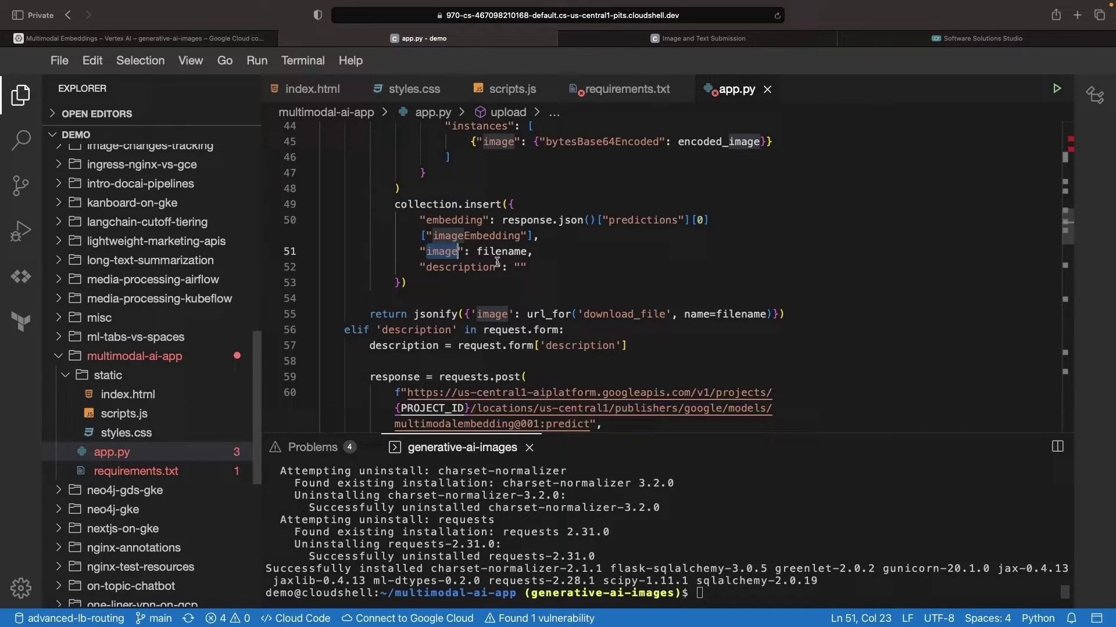
{"action": "key", "text": "End"}
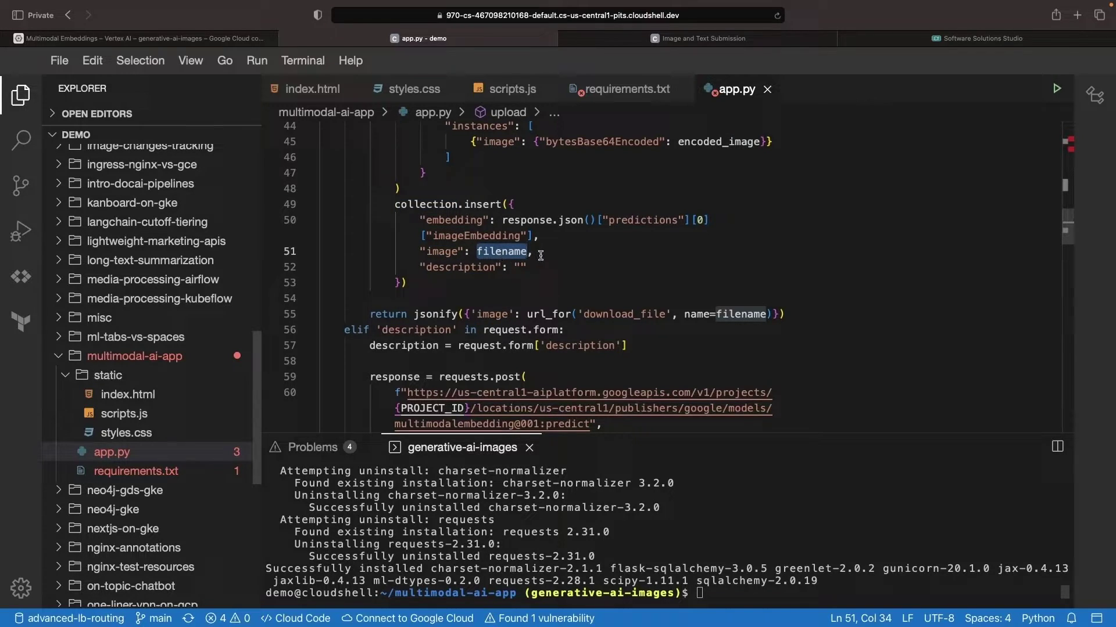
{"action": "key", "text": "Down"}
{"action": "scroll", "coordinate": [567, 301], "scroll_direction": "down", "scroll_amount": 2}
{"action": "scroll", "coordinate": [567, 301], "scroll_direction": "down", "scroll_amount": 1}
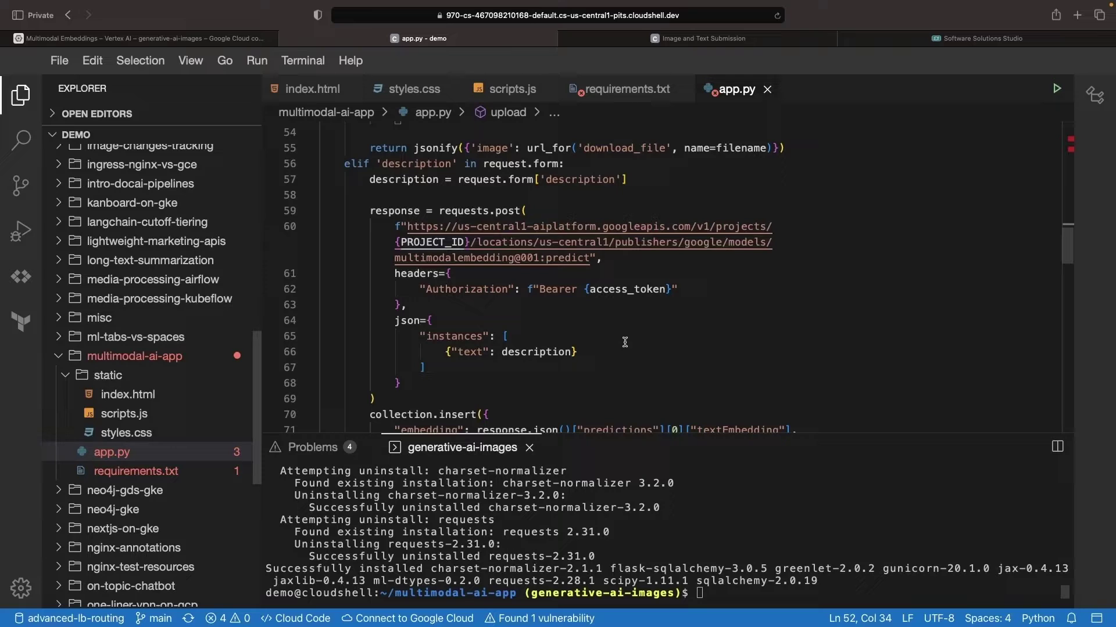
{"action": "scroll", "coordinate": [625, 343], "scroll_direction": "down", "scroll_amount": 2}
{"action": "scroll", "coordinate": [559, 338], "scroll_direction": "up", "scroll_amount": 1}
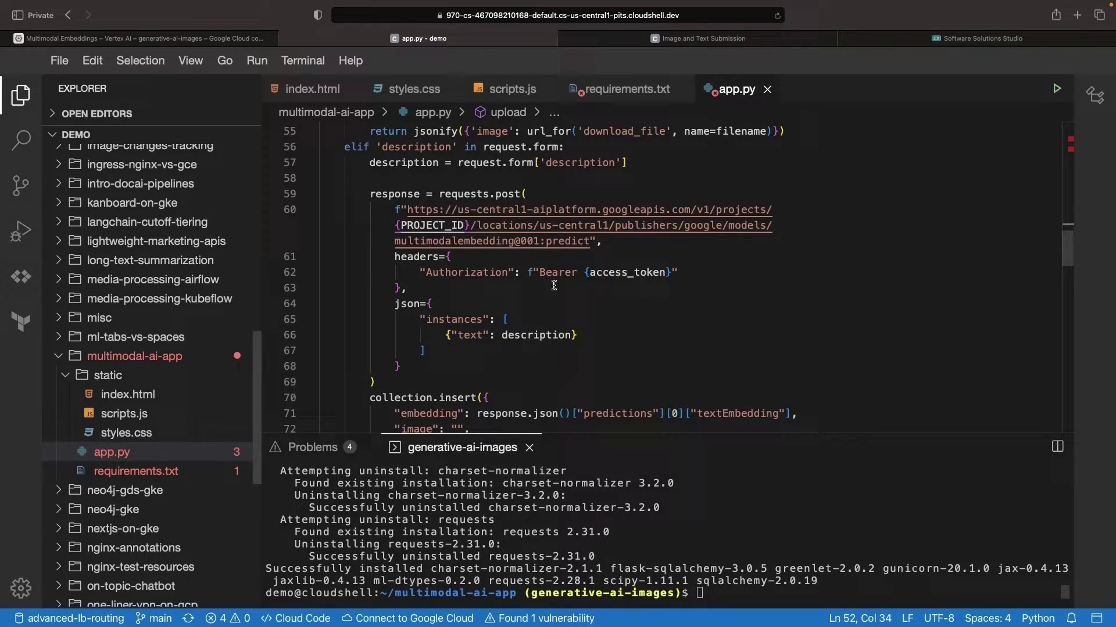
{"action": "scroll", "coordinate": [565, 328], "scroll_direction": "down", "scroll_amount": 1}
{"action": "scroll", "coordinate": [566, 327], "scroll_direction": "down", "scroll_amount": 1}
{"action": "scroll", "coordinate": [566, 328], "scroll_direction": "down", "scroll_amount": 1}
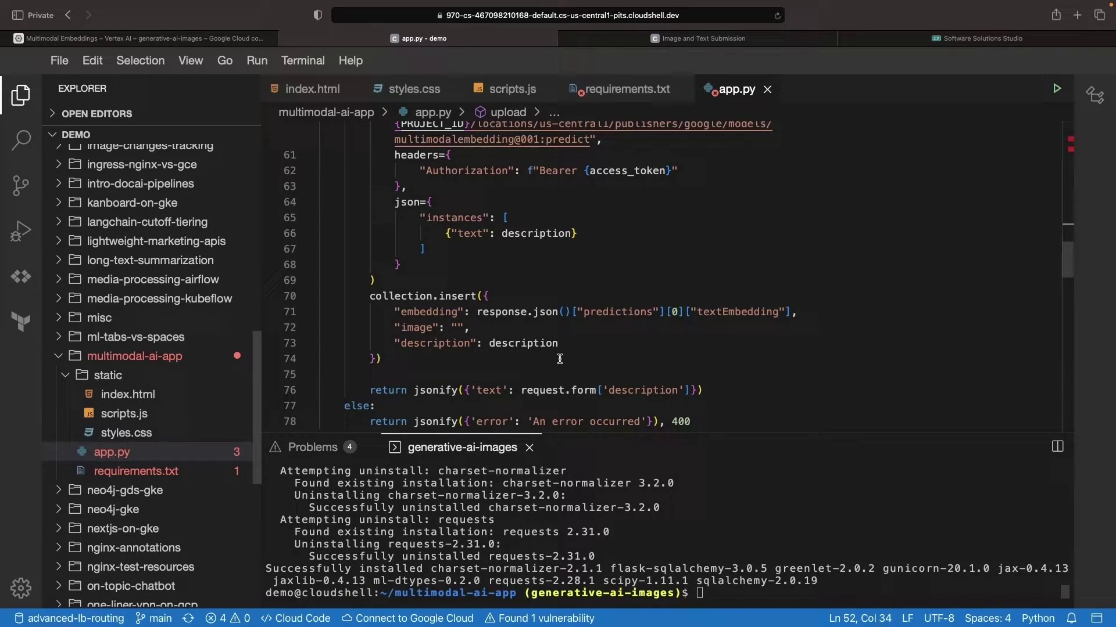
{"action": "scroll", "coordinate": [560, 359], "scroll_direction": "down", "scroll_amount": 3}
{"action": "scroll", "coordinate": [560, 359], "scroll_direction": "down", "scroll_amount": 1}
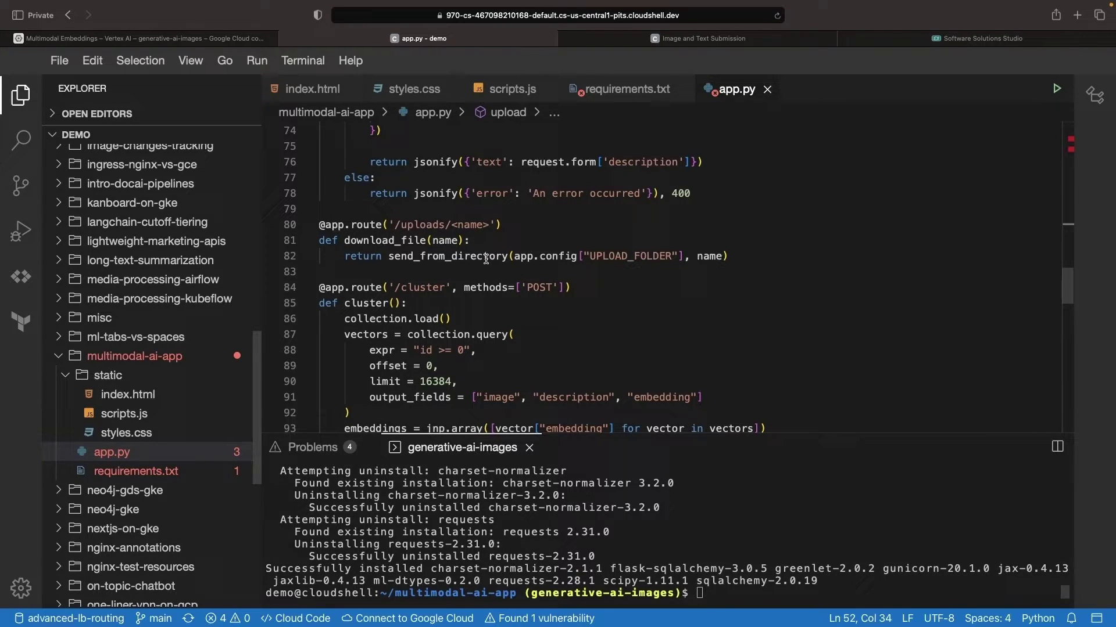
{"action": "left_click", "coordinate": [555, 240]}
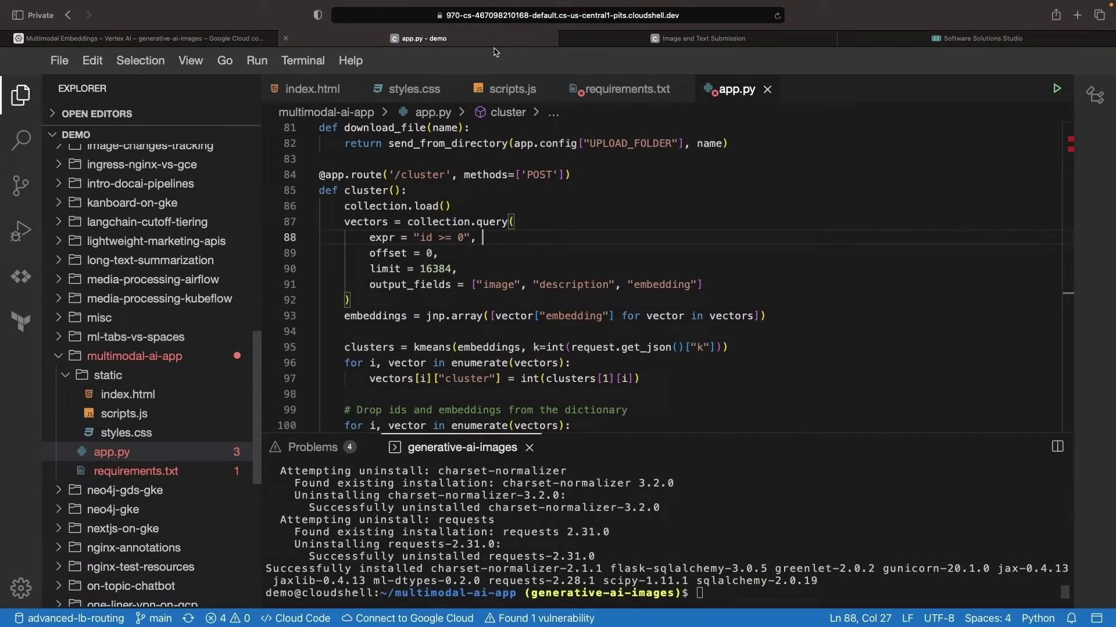
{"action": "scroll", "coordinate": [538, 299], "scroll_direction": "down", "scroll_amount": 2}
{"action": "double_click", "coordinate": [429, 277]}
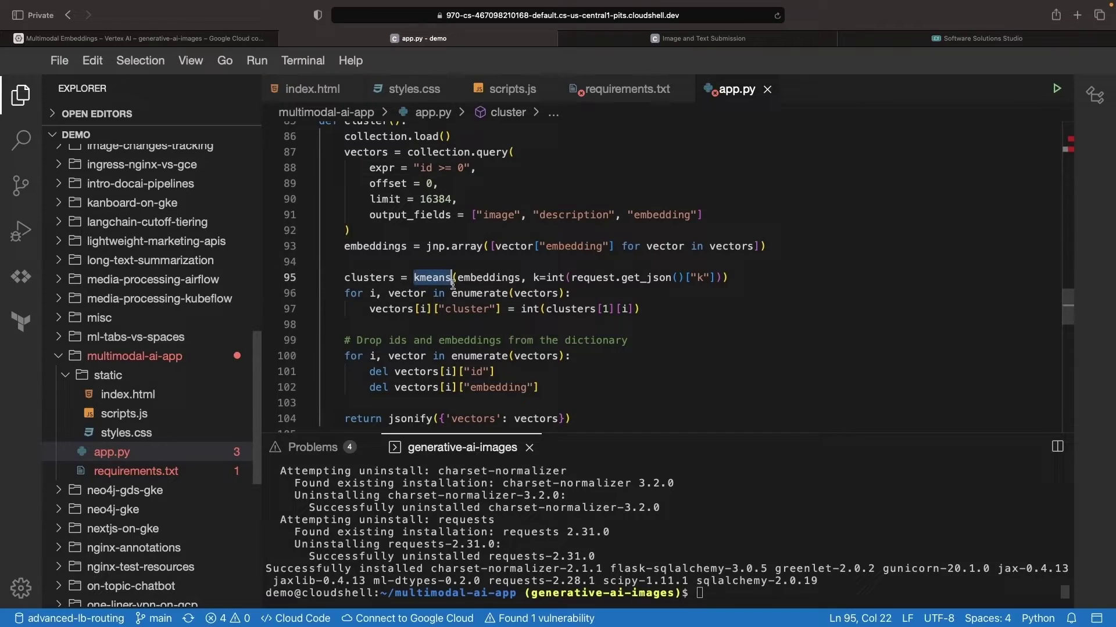
{"action": "left_click", "coordinate": [537, 327]}
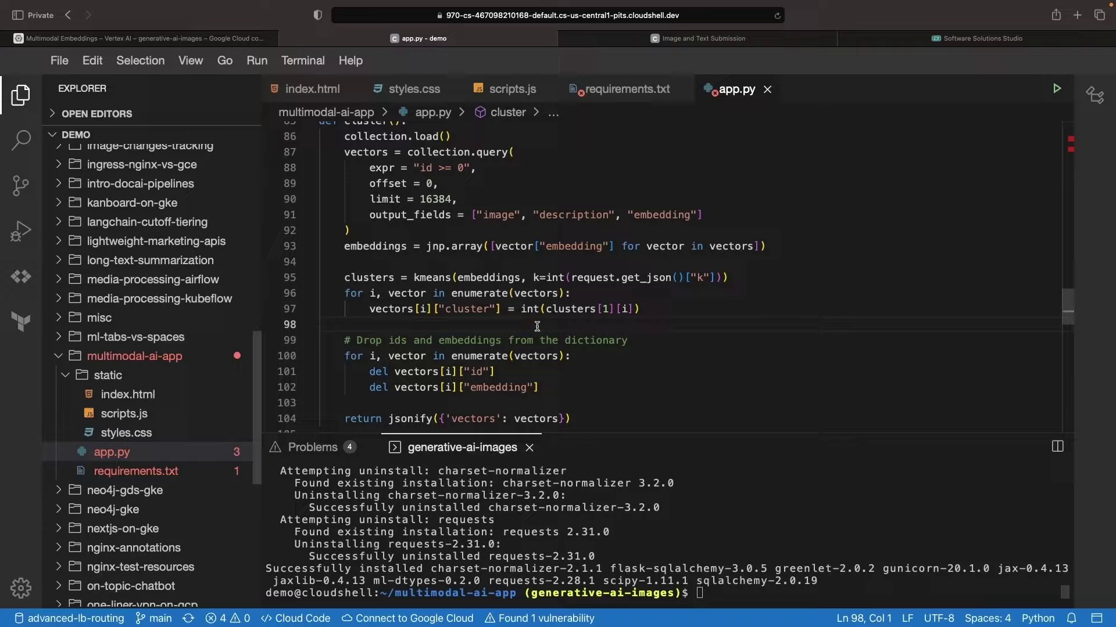
{"action": "scroll", "coordinate": [538, 327], "scroll_direction": "down", "scroll_amount": 1}
{"action": "left_click", "coordinate": [559, 309]}
{"action": "scroll", "coordinate": [558, 312], "scroll_direction": "down", "scroll_amount": 1}
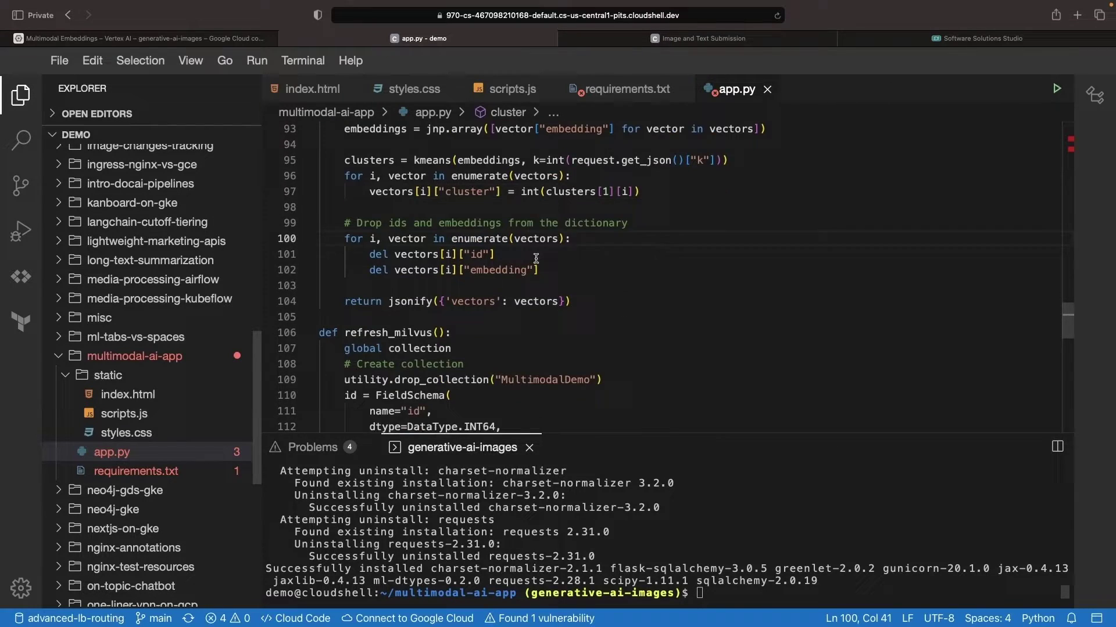
{"action": "scroll", "coordinate": [558, 312], "scroll_direction": "down", "scroll_amount": 3}
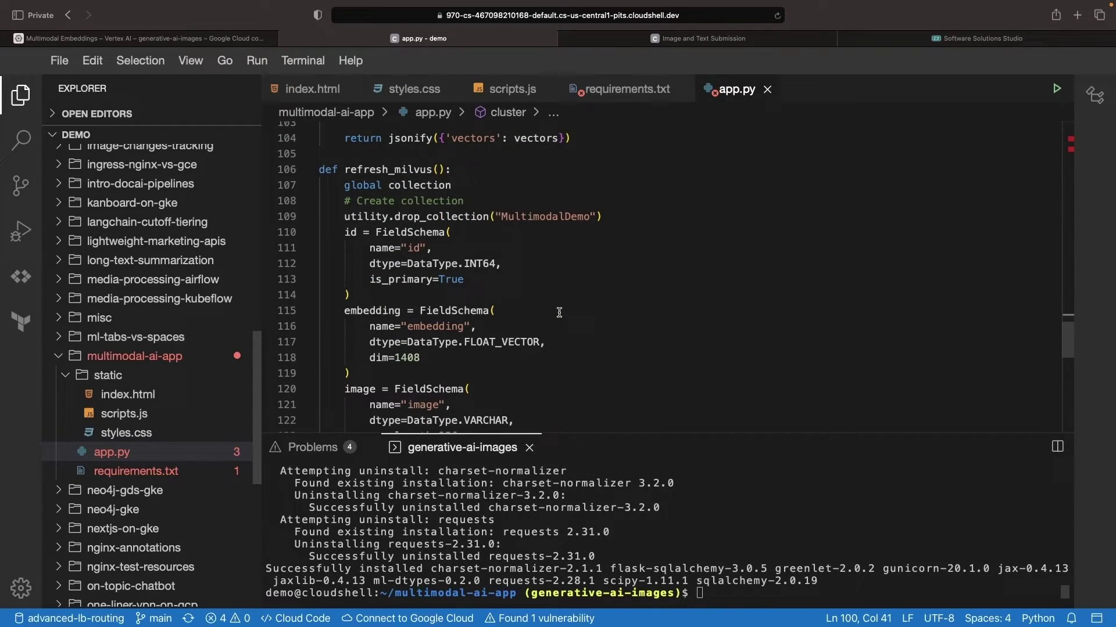
{"action": "key", "text": "Down"}
{"action": "key", "text": "Down"}
{"action": "key", "text": "Down"}
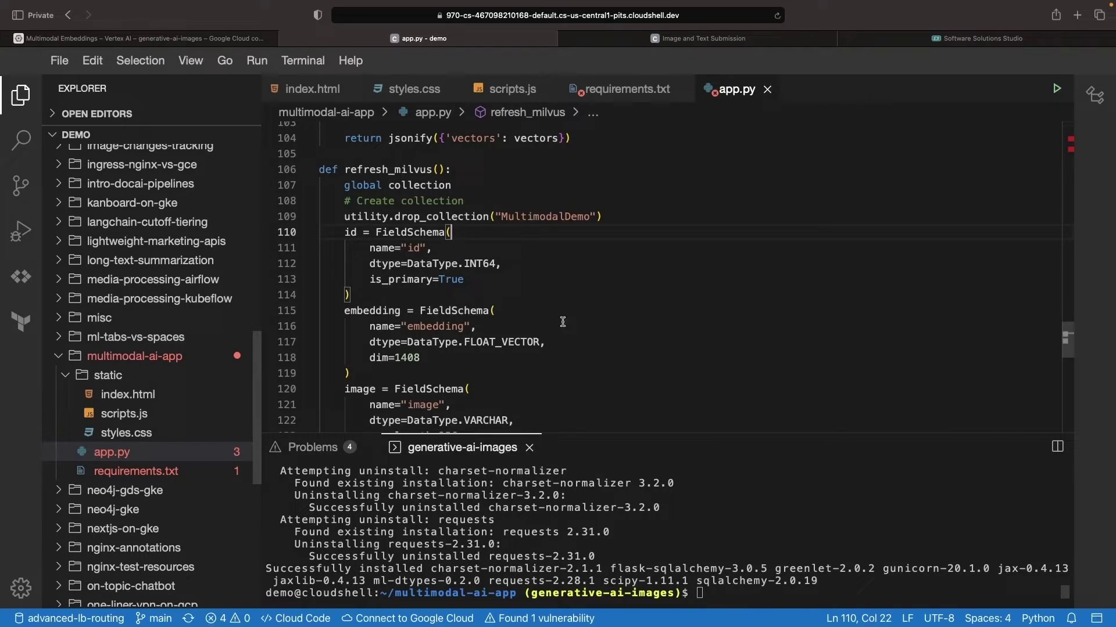
{"action": "scroll", "coordinate": [566, 327], "scroll_direction": "down", "scroll_amount": 1}
{"action": "scroll", "coordinate": [569, 331], "scroll_direction": "down", "scroll_amount": 1}
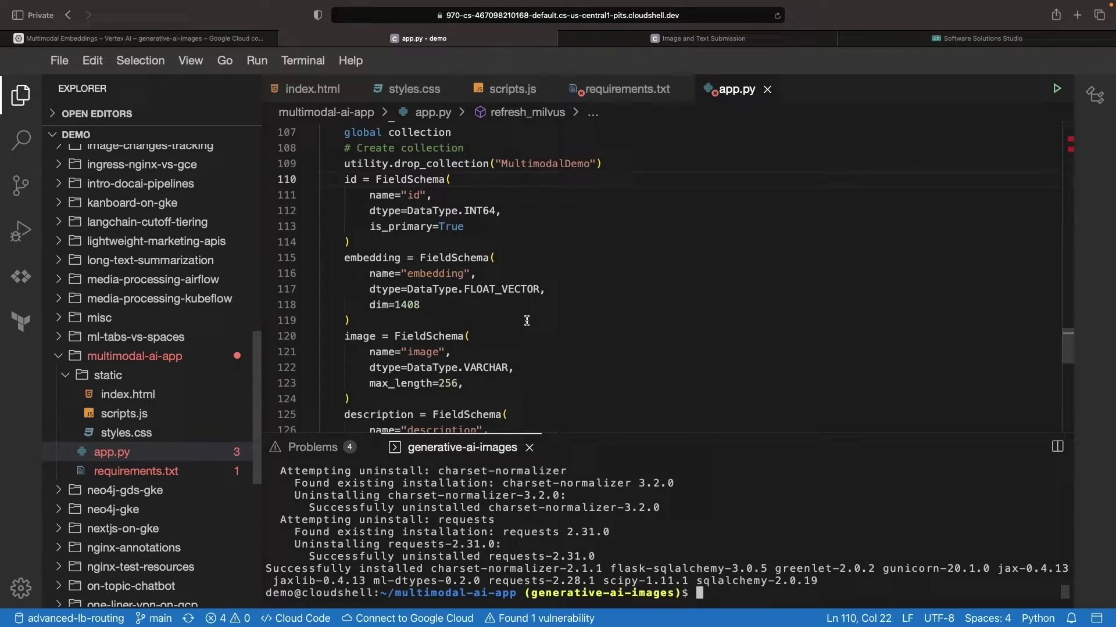
{"action": "scroll", "coordinate": [526, 321], "scroll_direction": "down", "scroll_amount": 2}
{"action": "scroll", "coordinate": [526, 321], "scroll_direction": "down", "scroll_amount": 2}
{"action": "double_click", "coordinate": [408, 240]}
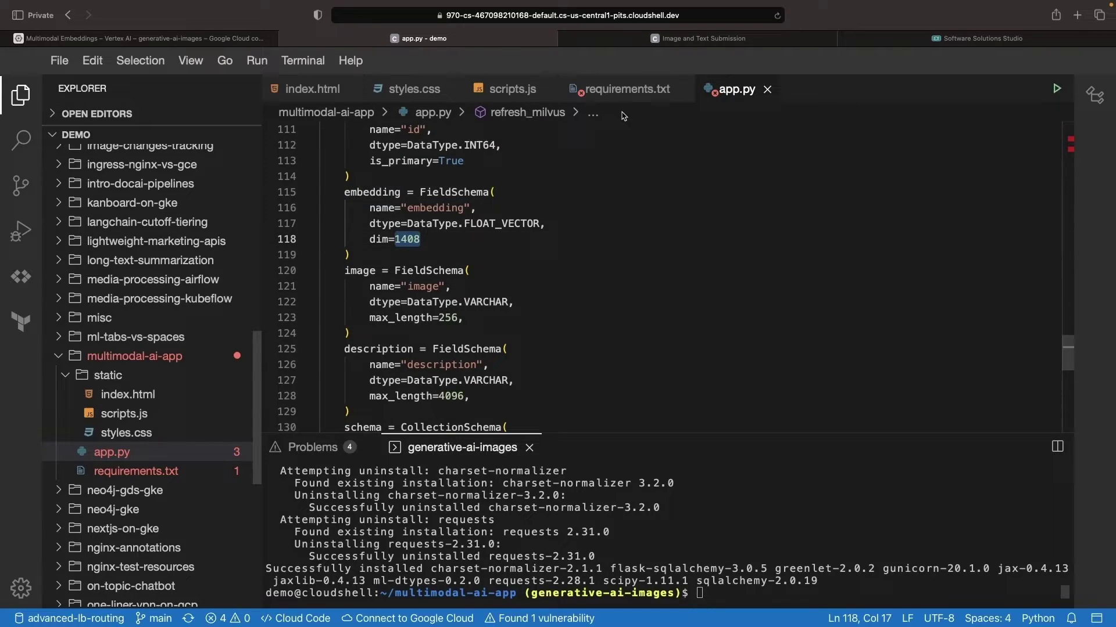
{"action": "mouse_move", "coordinate": [702, 38]}
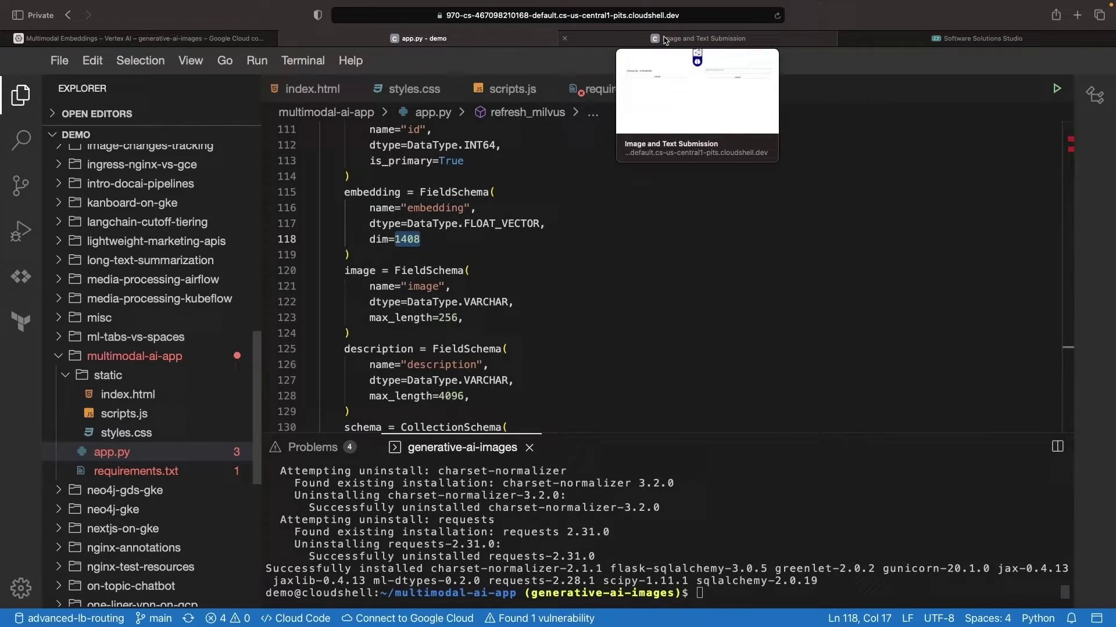
{"action": "left_click", "coordinate": [207, 41]}
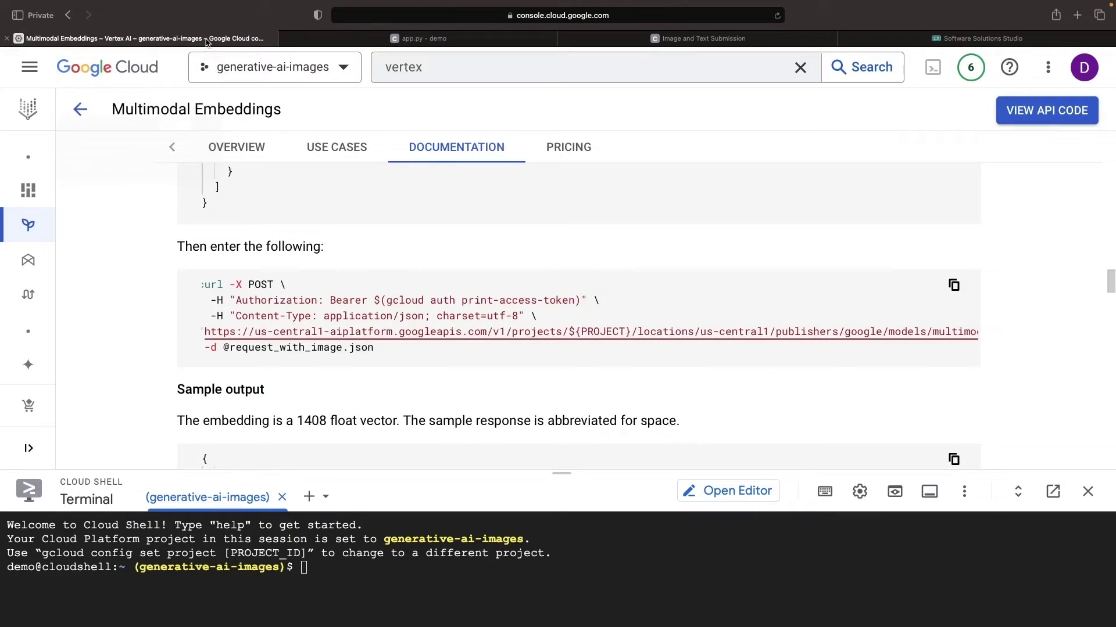
{"action": "scroll", "coordinate": [344, 423], "scroll_direction": "down", "scroll_amount": 1}
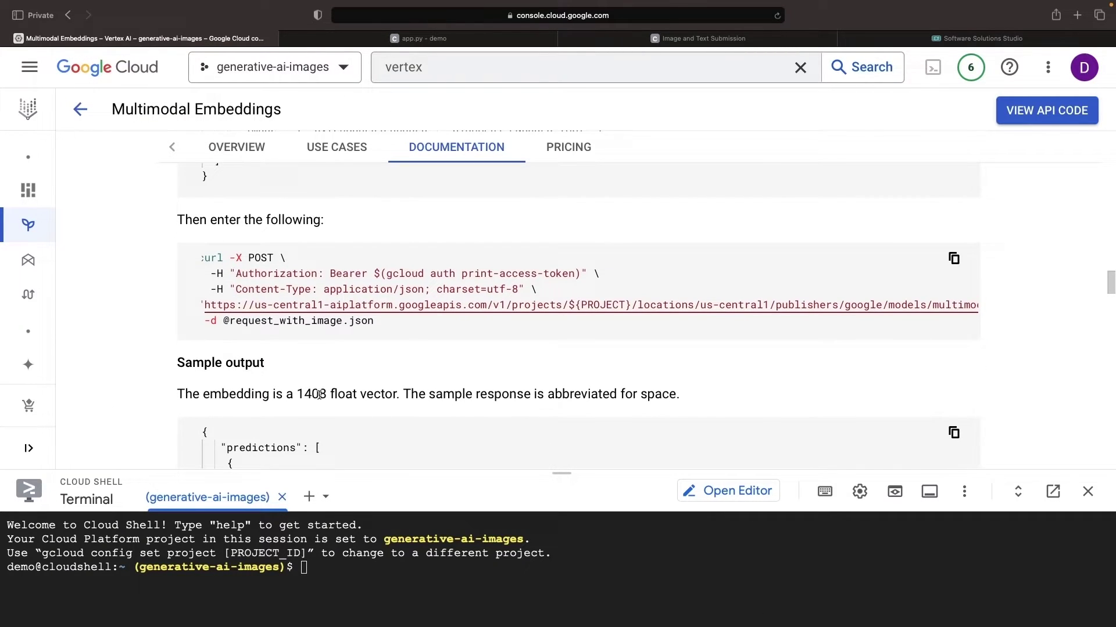
{"action": "double_click", "coordinate": [317, 393]}
{"action": "left_click_drag", "start_coordinate": [317, 393], "coordinate": [397, 395]}
{"action": "left_click", "coordinate": [408, 373]}
{"action": "left_click", "coordinate": [472, 39]}
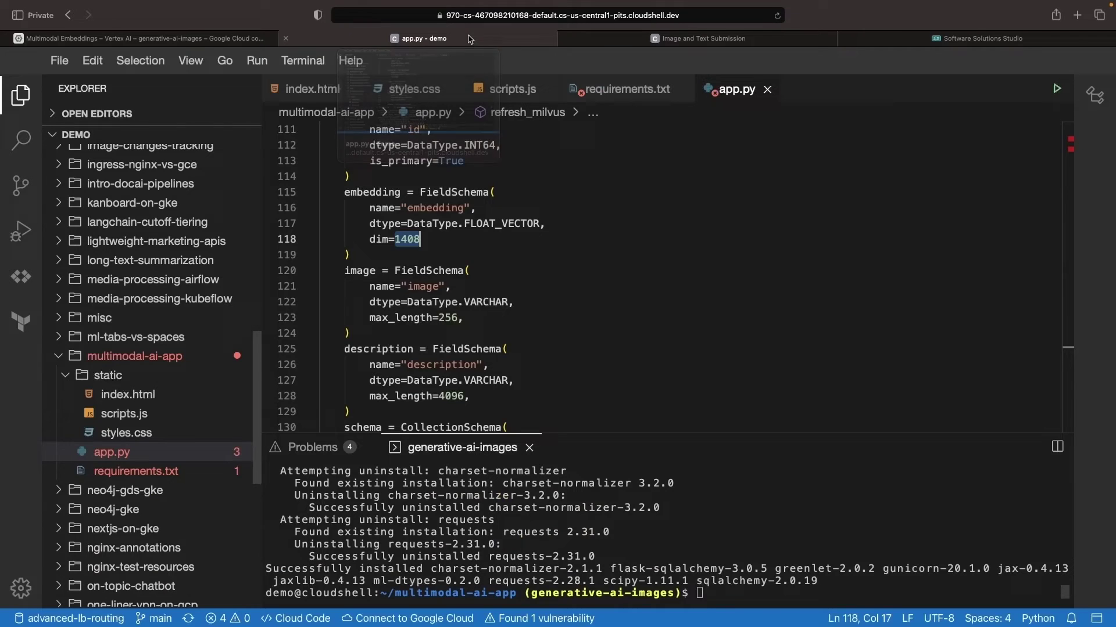
{"action": "scroll", "coordinate": [476, 289], "scroll_direction": "down", "scroll_amount": 2}
{"action": "scroll", "coordinate": [497, 301], "scroll_direction": "down", "scroll_amount": 3}
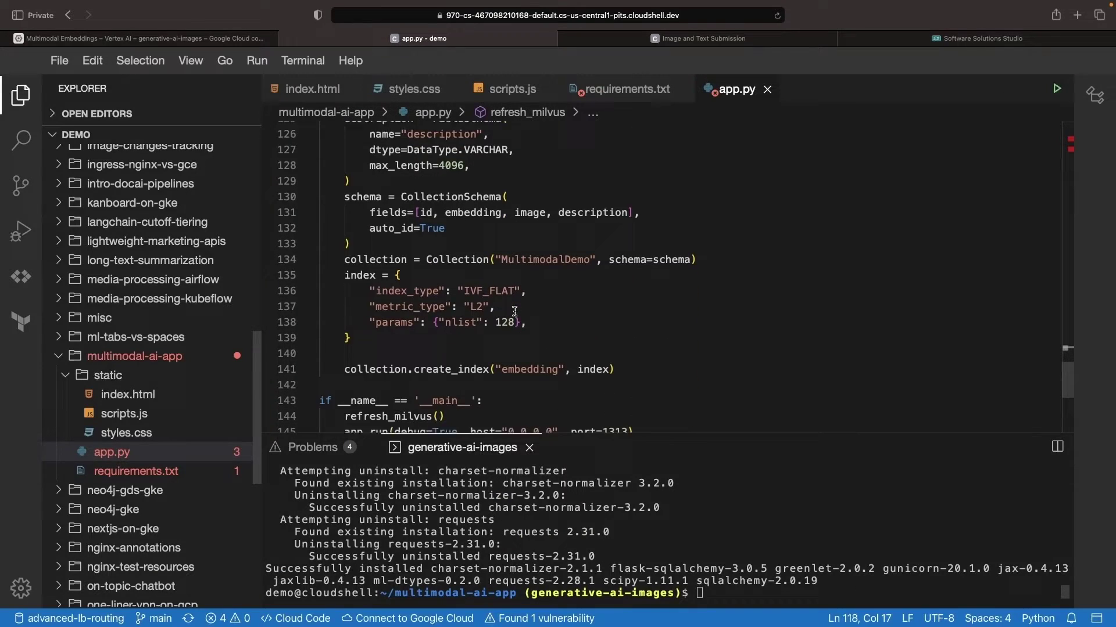
{"action": "scroll", "coordinate": [515, 311], "scroll_direction": "down", "scroll_amount": 3}
{"action": "double_click", "coordinate": [478, 275]}
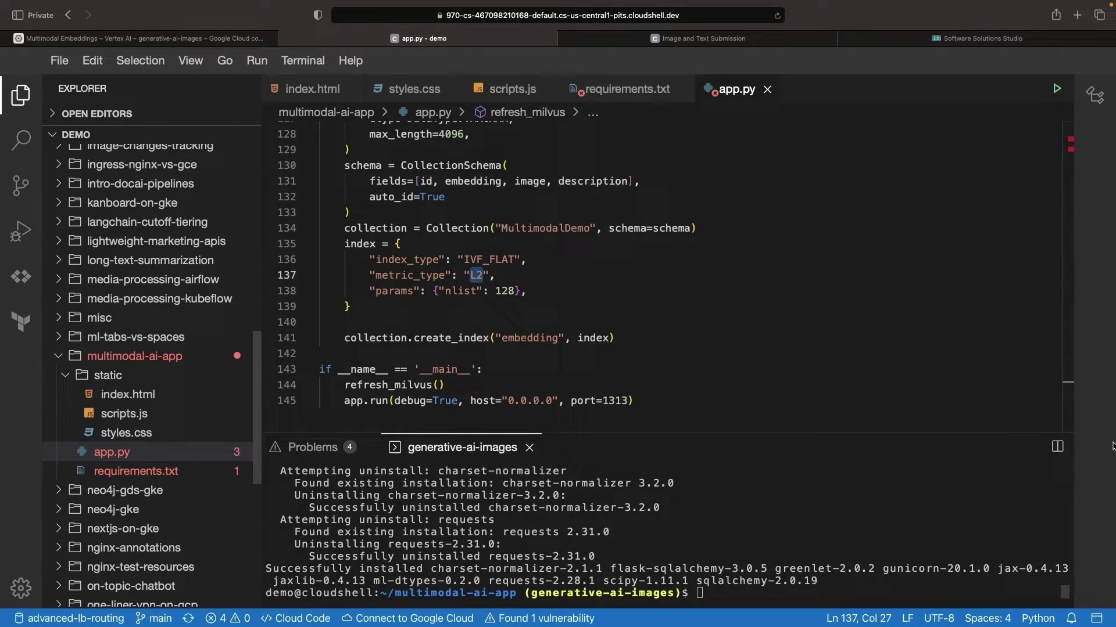
{"action": "left_click", "coordinate": [484, 307]}
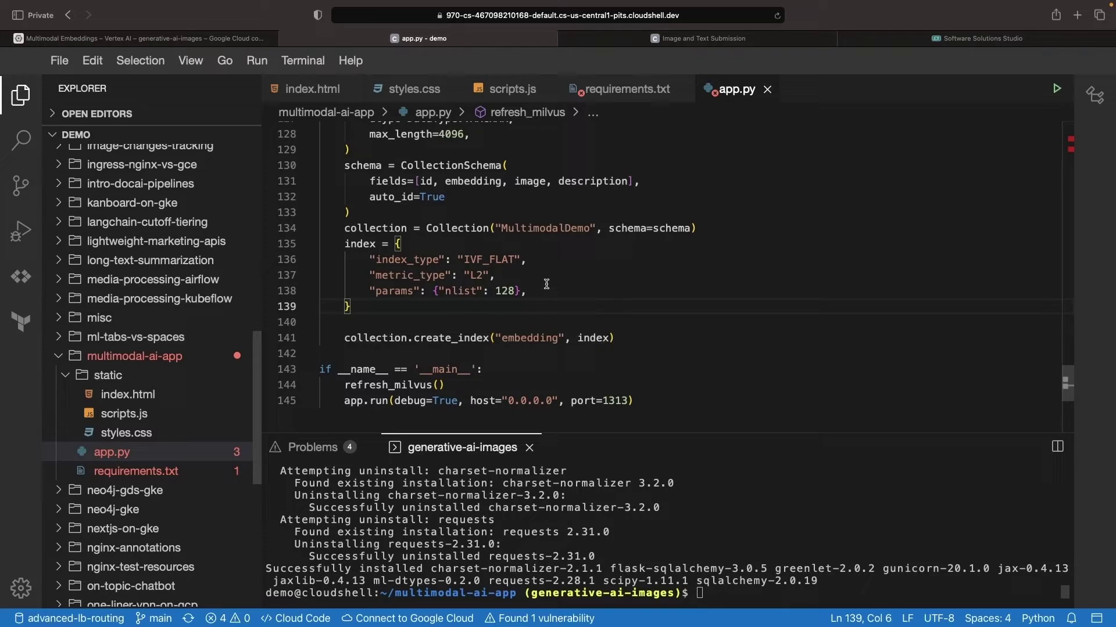
{"action": "key", "text": "Down"}
{"action": "scroll", "coordinate": [611, 349], "scroll_direction": "down", "scroll_amount": 1}
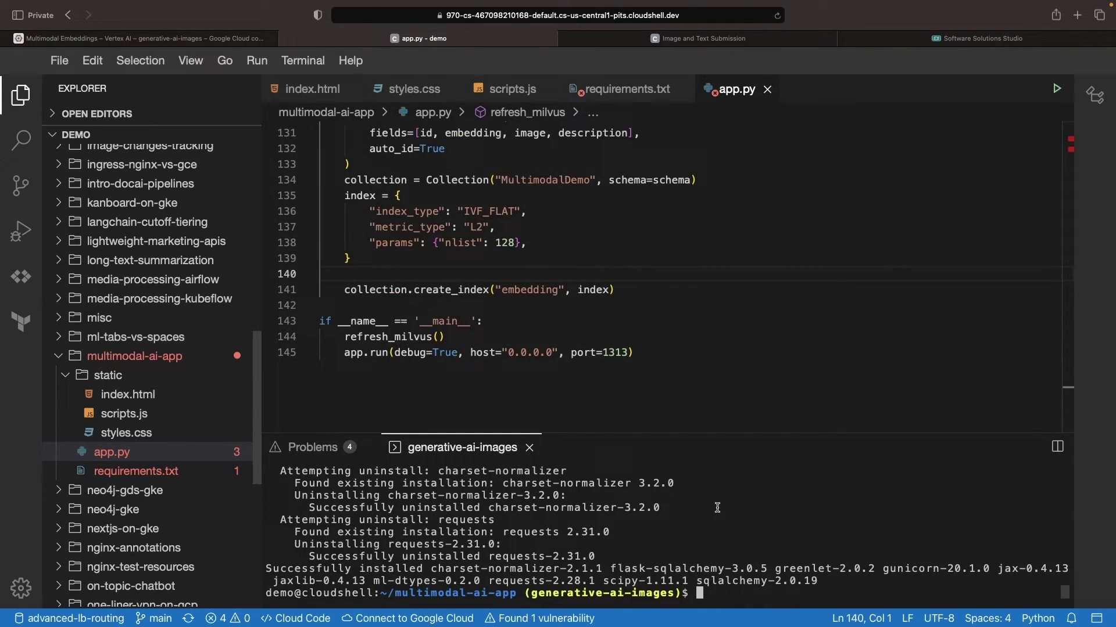
{"action": "scroll", "coordinate": [521, 251], "scroll_direction": "up", "scroll_amount": 1}
{"action": "scroll", "coordinate": [520, 251], "scroll_direction": "up", "scroll_amount": 4}
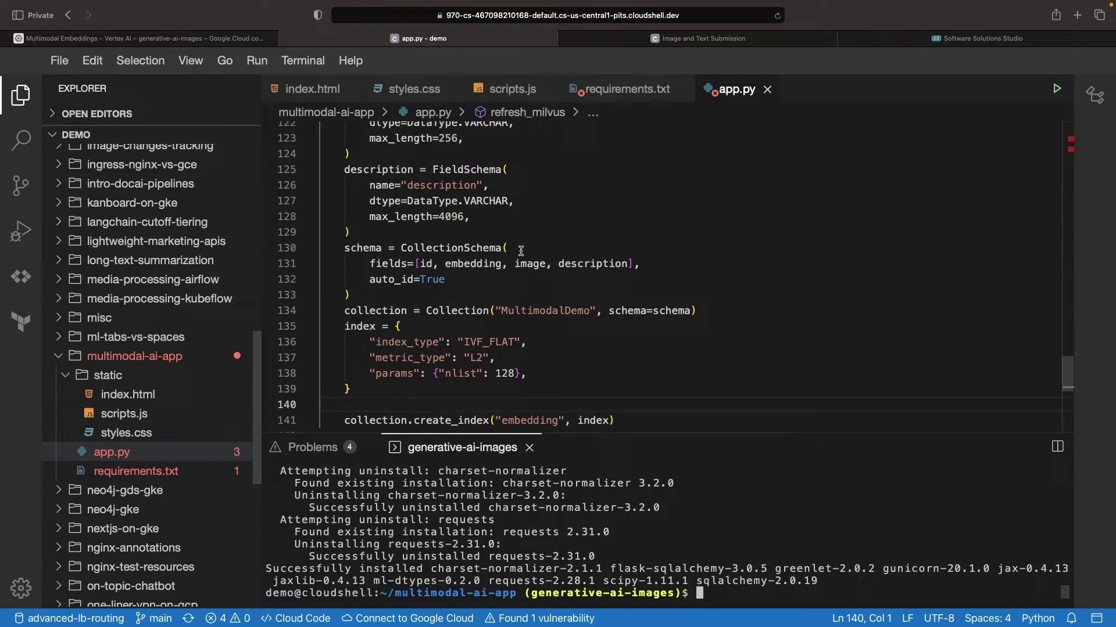
{"action": "scroll", "coordinate": [520, 251], "scroll_direction": "up", "scroll_amount": 10}
{"action": "scroll", "coordinate": [520, 252], "scroll_direction": "up", "scroll_amount": 15}
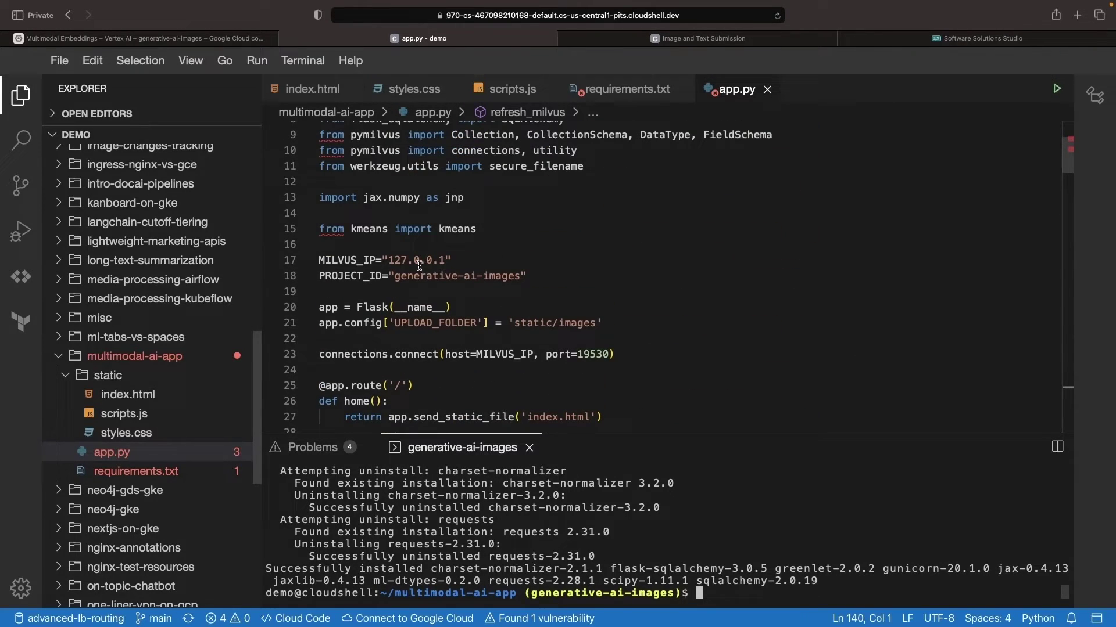
{"action": "left_click_drag", "start_coordinate": [389, 260], "coordinate": [447, 259]}
{"action": "left_click", "coordinate": [544, 257]}
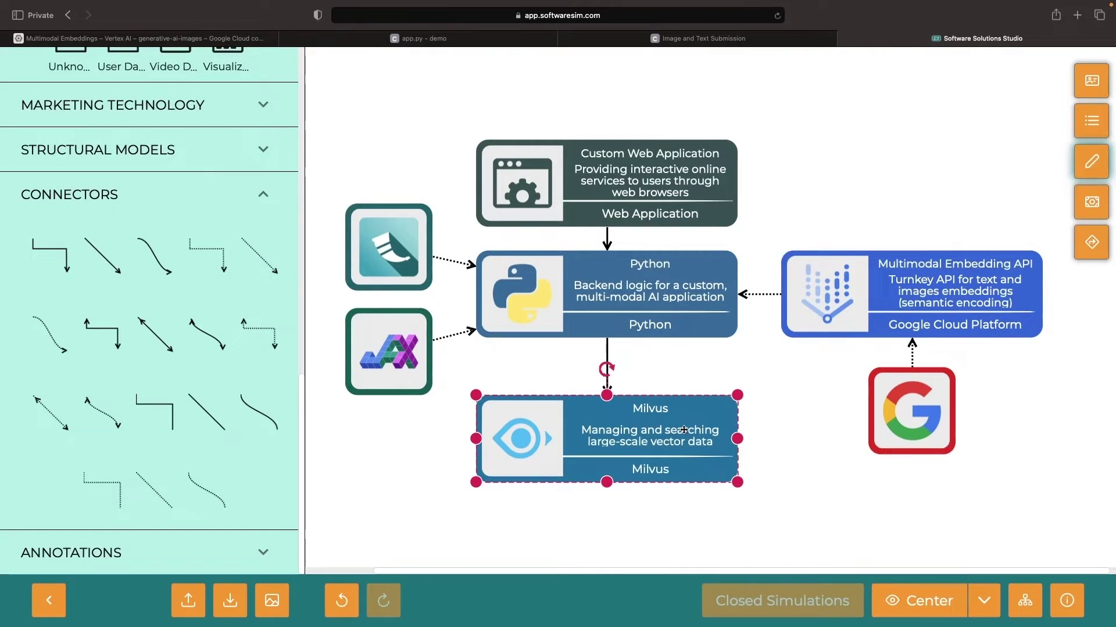
Step: Open milvus.io from the Milvus node's Edit properties, then its Docs page
{"action": "right_click", "coordinate": [684, 431]}
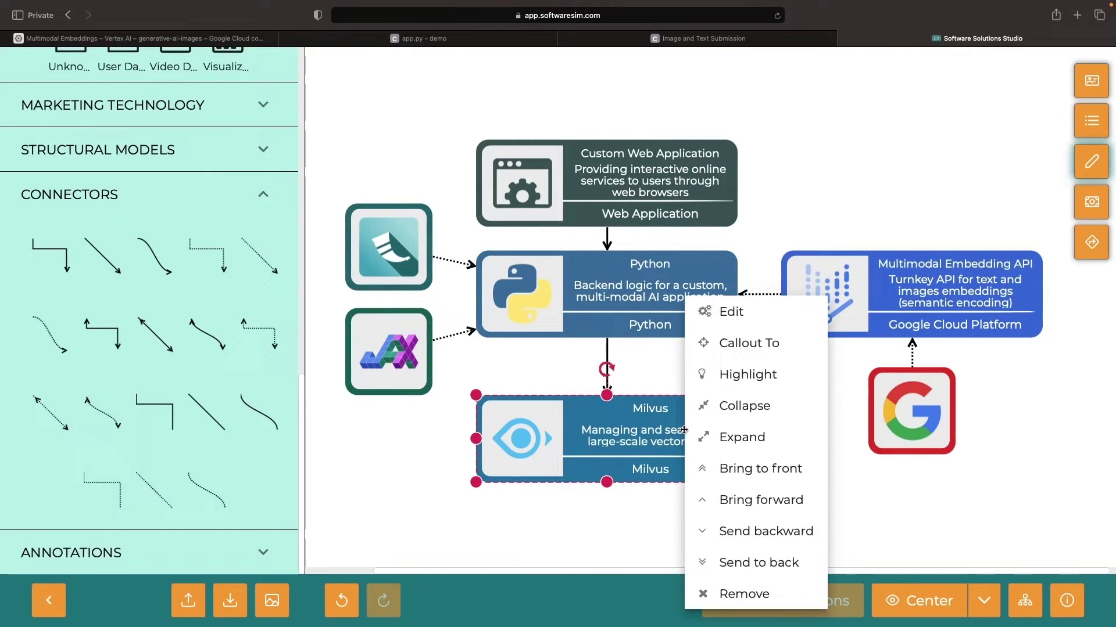
{"action": "left_click", "coordinate": [728, 314]}
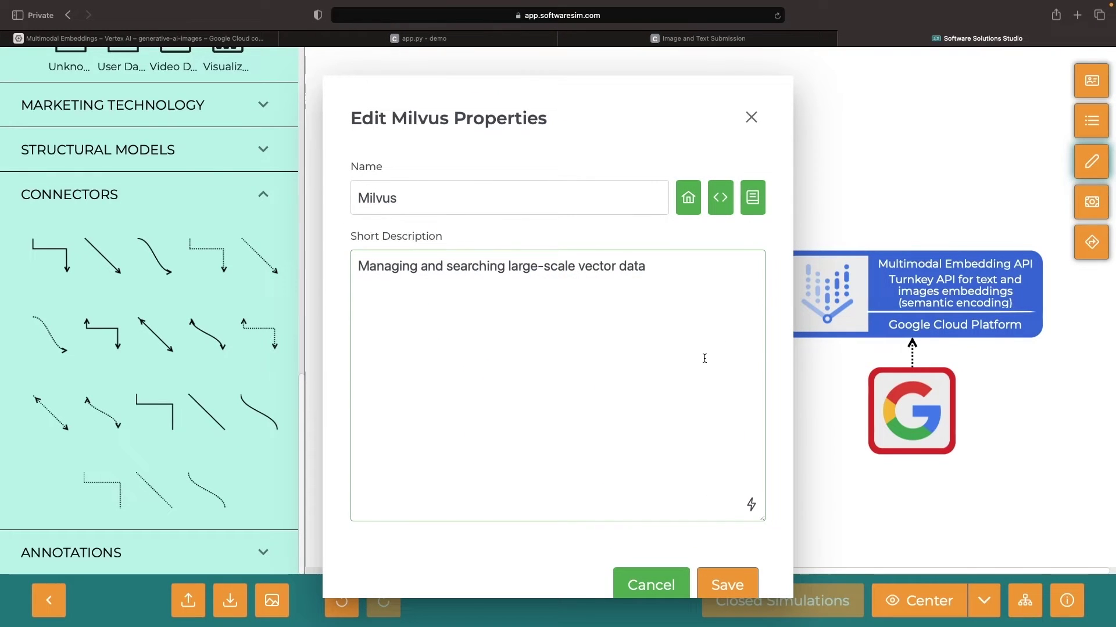
{"action": "left_click", "coordinate": [688, 197]}
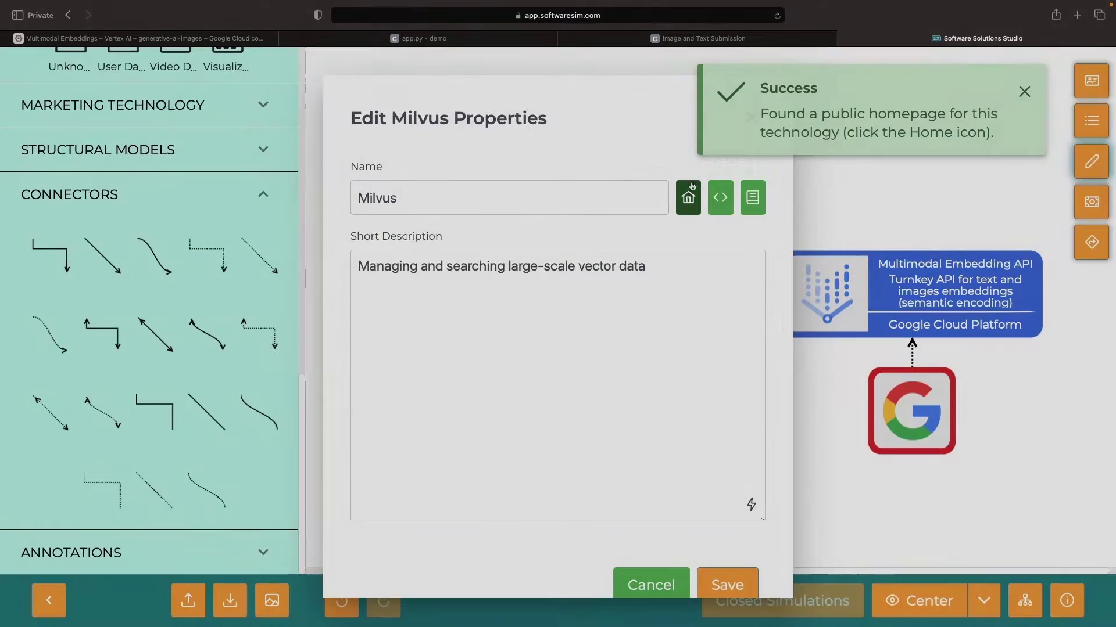
{"action": "left_click", "coordinate": [688, 194]}
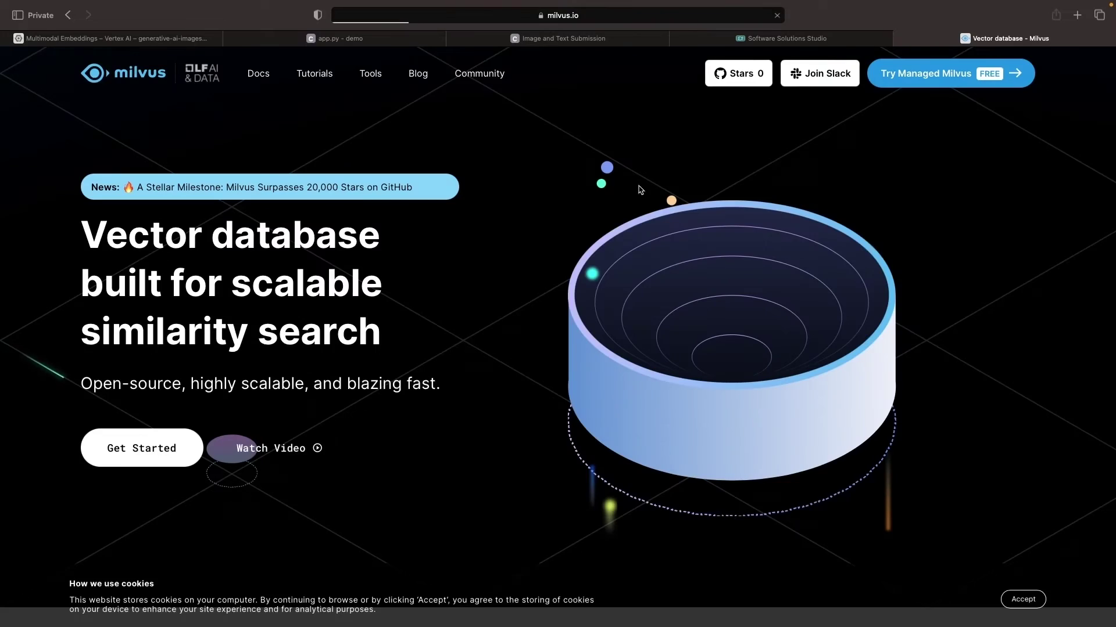
{"action": "left_click", "coordinate": [258, 73]}
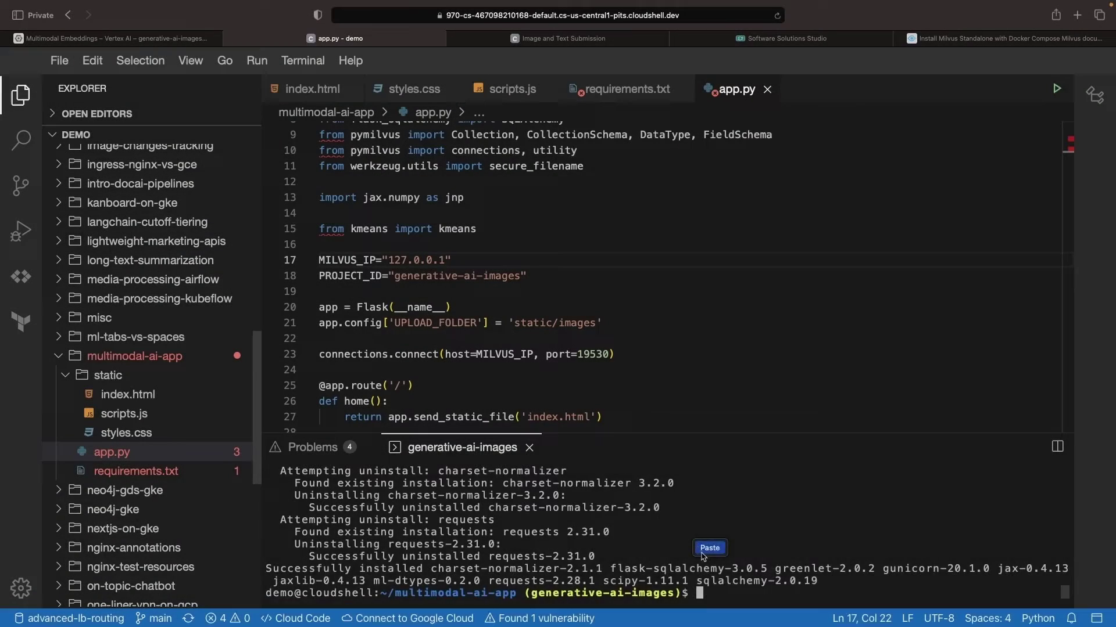
{"action": "type", "text": "compose up -d"}
Step: Start the Milvus standalone containers with docker-compose and create kmeans.py
{"action": "key", "text": "Return"}
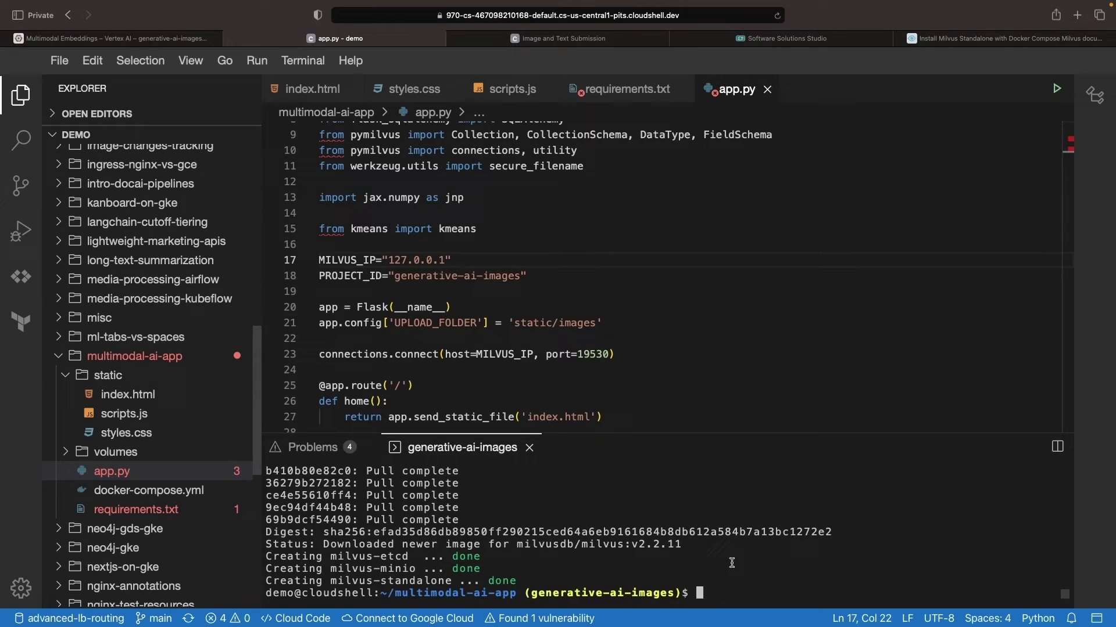
{"action": "type", "text": "touch kmeans."}
{"action": "type", "text": "py"}
{"action": "key", "text": "Return"}
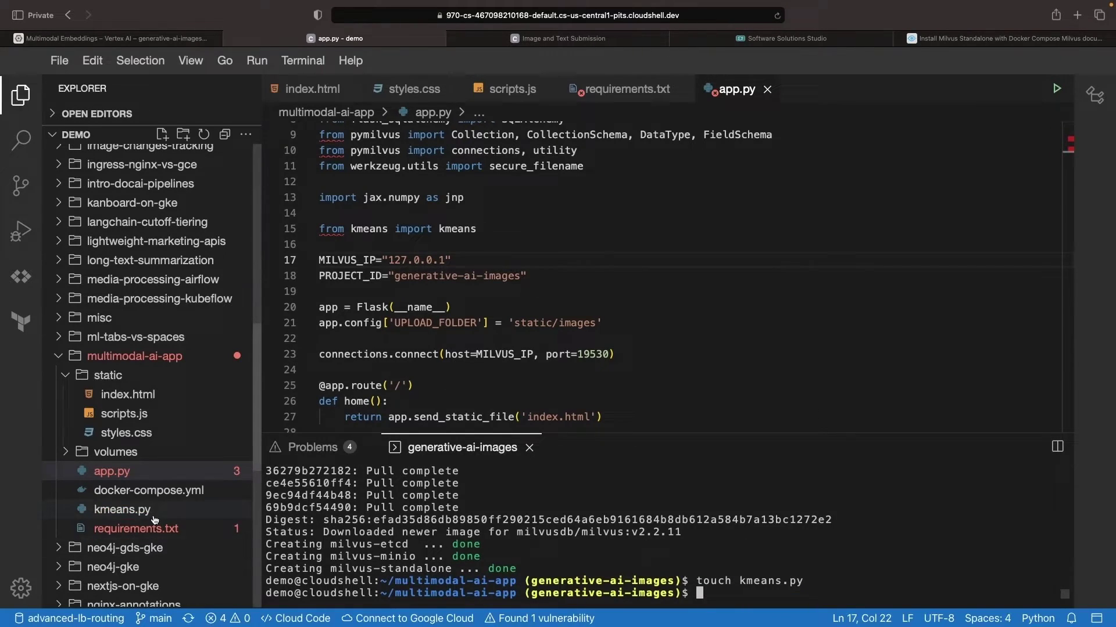
{"action": "left_click", "coordinate": [153, 518]}
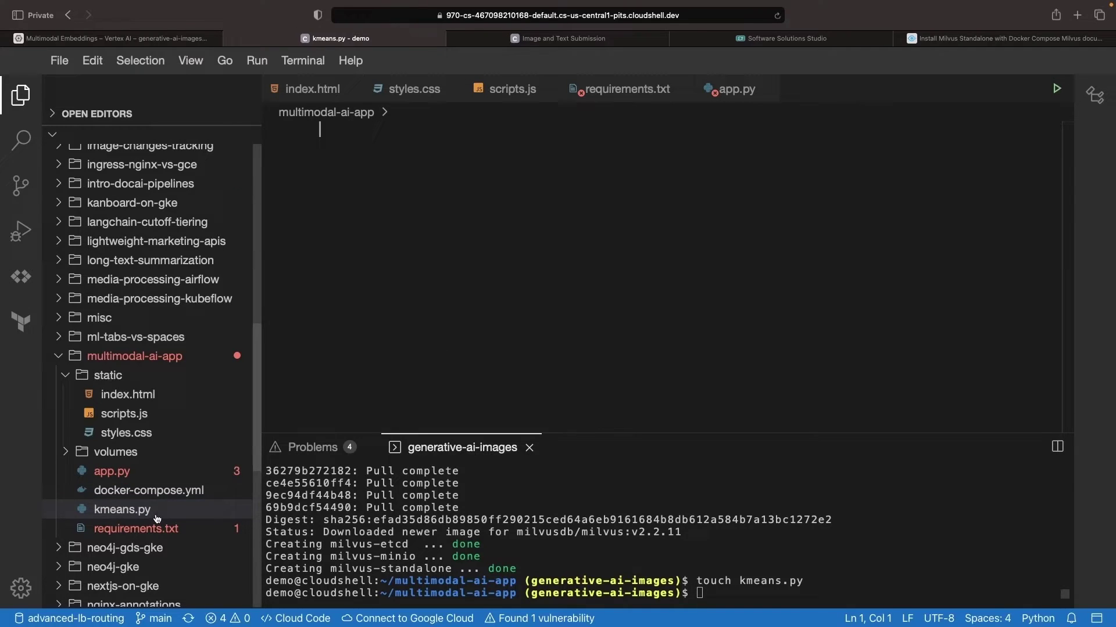
Step: Paste the JAX K-Means clustering code into kmeans.py and save it
{"action": "right_click", "coordinate": [153, 511]}
{"action": "left_click", "coordinate": [587, 252]}
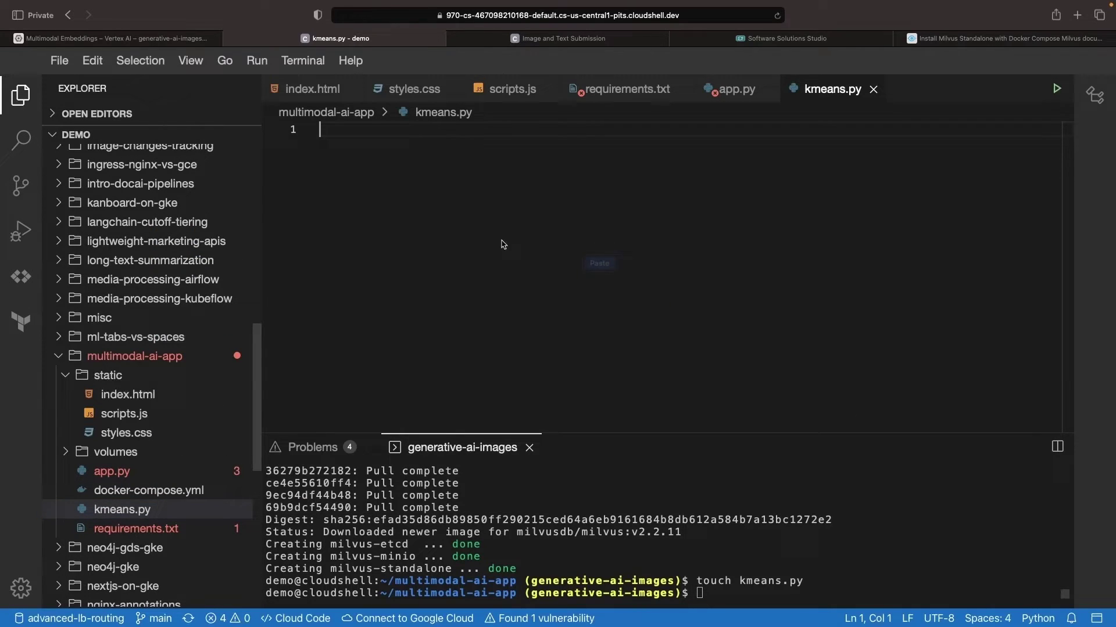
{"action": "key", "text": "super+v"}
{"action": "key", "text": "super+s"}
{"action": "scroll", "coordinate": [666, 279], "scroll_direction": "up", "scroll_amount": 5}
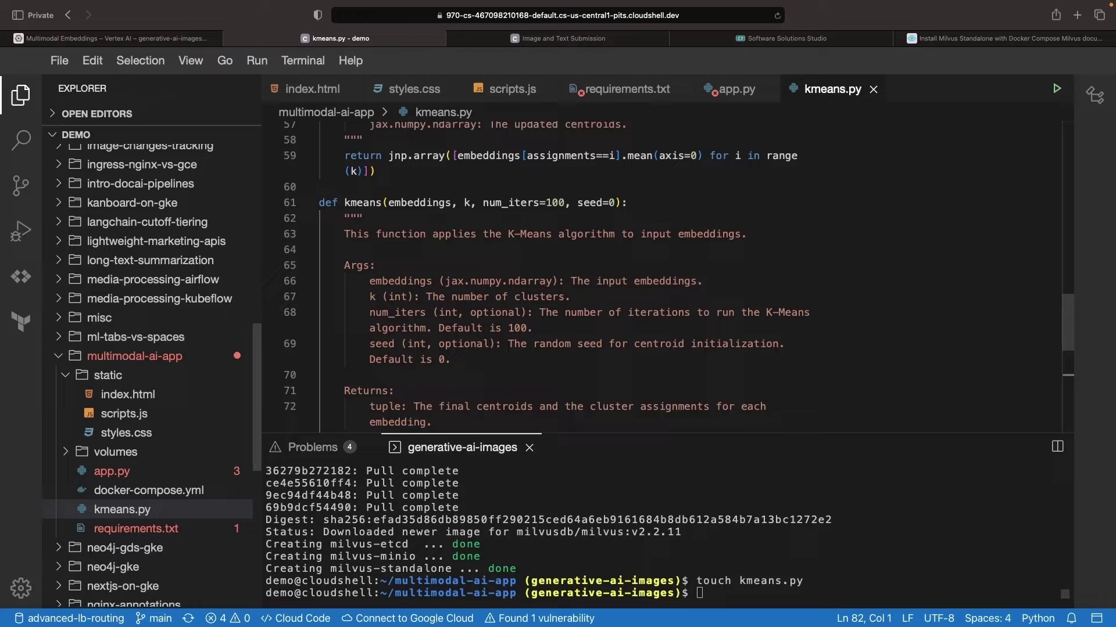
{"action": "scroll", "coordinate": [491, 280], "scroll_direction": "up", "scroll_amount": 2}
{"action": "scroll", "coordinate": [491, 280], "scroll_direction": "up", "scroll_amount": 3}
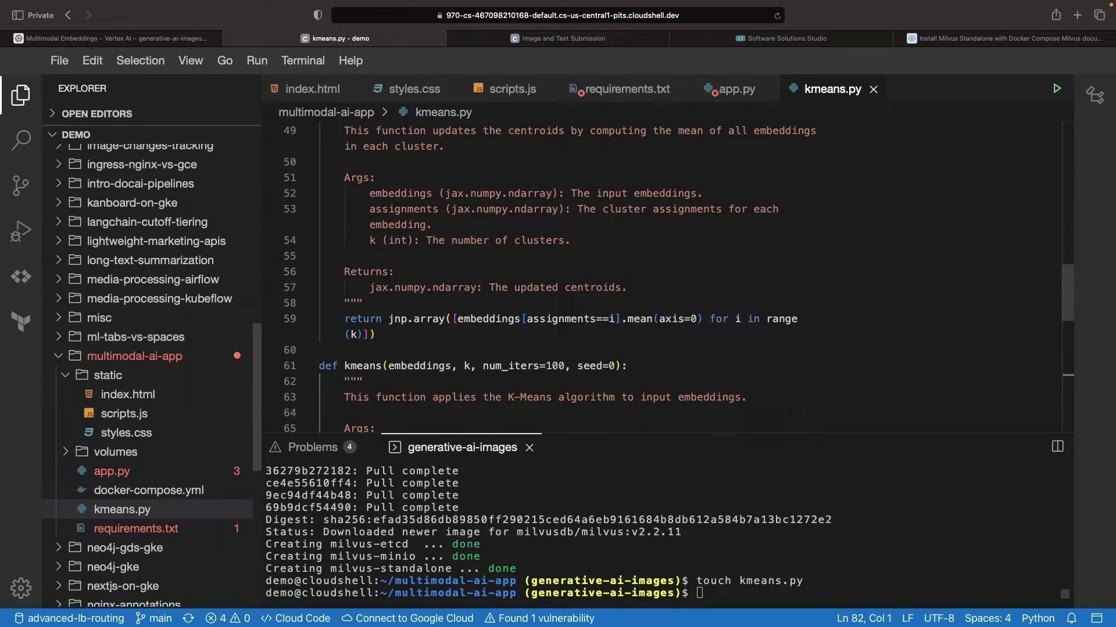
{"action": "scroll", "coordinate": [491, 279], "scroll_direction": "down", "scroll_amount": 5}
{"action": "scroll", "coordinate": [489, 270], "scroll_direction": "down", "scroll_amount": 2}
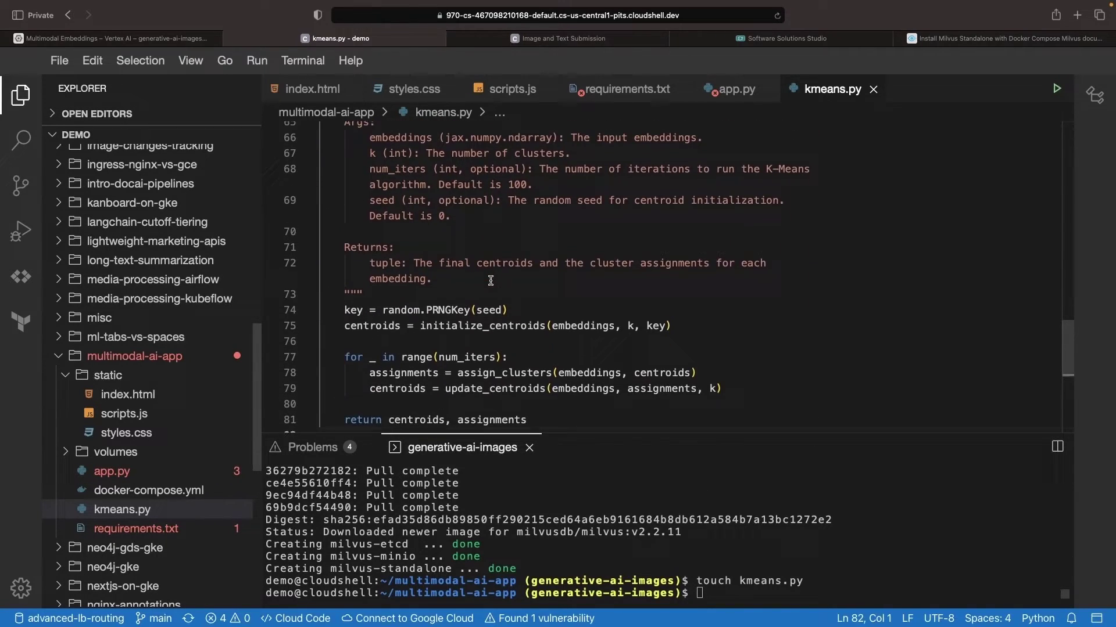
{"action": "scroll", "coordinate": [486, 259], "scroll_direction": "up", "scroll_amount": 1}
{"action": "scroll", "coordinate": [487, 260], "scroll_direction": "up", "scroll_amount": 2}
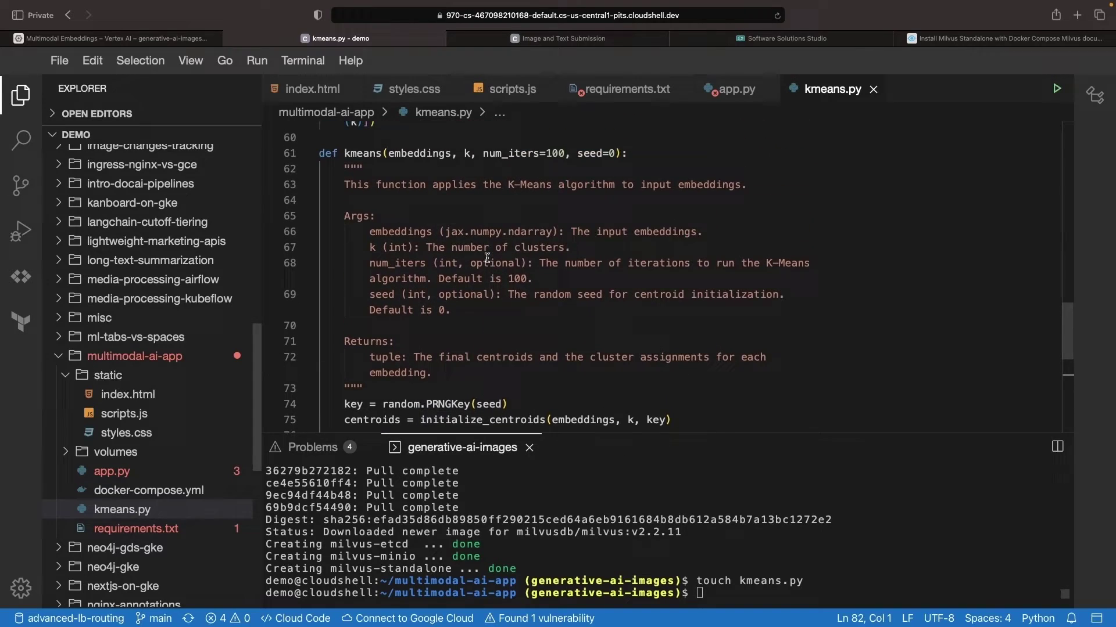
{"action": "scroll", "coordinate": [487, 259], "scroll_direction": "up", "scroll_amount": 2}
{"action": "scroll", "coordinate": [487, 258], "scroll_direction": "up", "scroll_amount": 3}
{"action": "scroll", "coordinate": [487, 259], "scroll_direction": "up", "scroll_amount": 1}
{"action": "scroll", "coordinate": [487, 258], "scroll_direction": "up", "scroll_amount": 2}
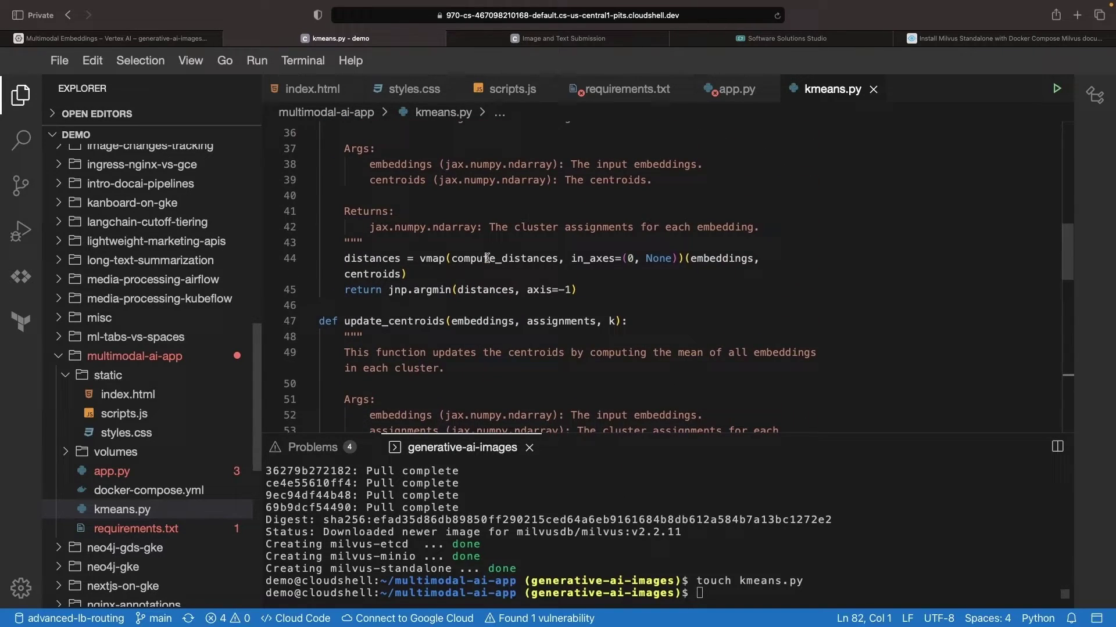
{"action": "scroll", "coordinate": [486, 258], "scroll_direction": "up", "scroll_amount": 2}
{"action": "scroll", "coordinate": [487, 258], "scroll_direction": "up", "scroll_amount": 1}
Step: Check app.py's kmeans call on line 95 and run python3 app.py
{"action": "key", "text": "ctrl+Tab"}
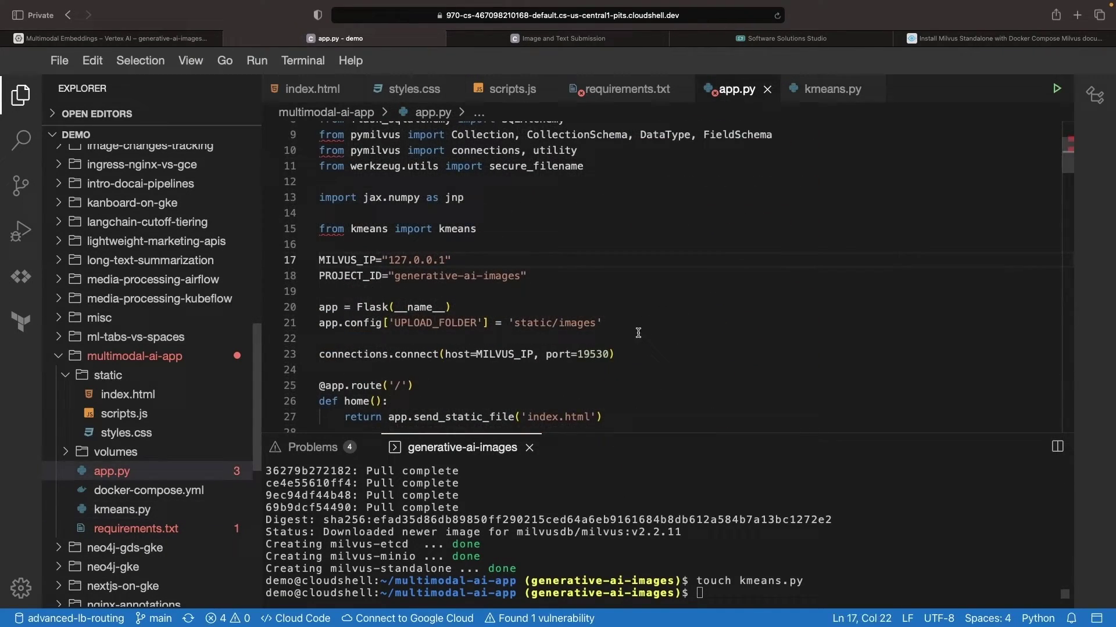
{"action": "scroll", "coordinate": [637, 333], "scroll_direction": "down", "scroll_amount": 5}
{"action": "scroll", "coordinate": [637, 334], "scroll_direction": "down", "scroll_amount": 5}
{"action": "scroll", "coordinate": [637, 333], "scroll_direction": "down", "scroll_amount": 4}
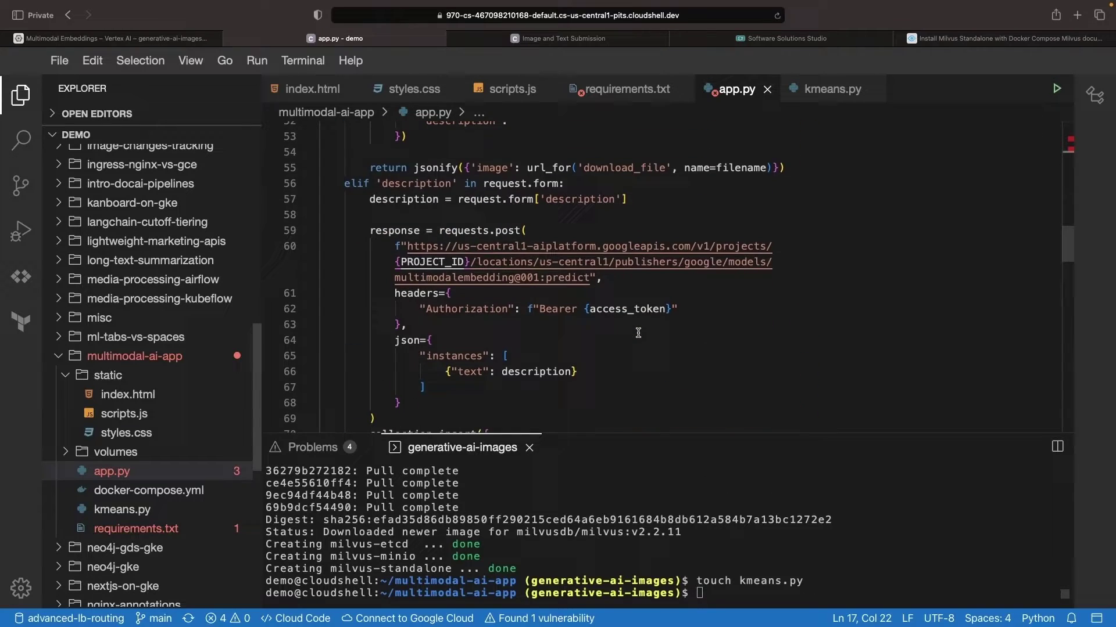
{"action": "scroll", "coordinate": [638, 334], "scroll_direction": "down", "scroll_amount": 3}
{"action": "scroll", "coordinate": [637, 333], "scroll_direction": "down", "scroll_amount": 3}
{"action": "scroll", "coordinate": [637, 333], "scroll_direction": "down", "scroll_amount": 3}
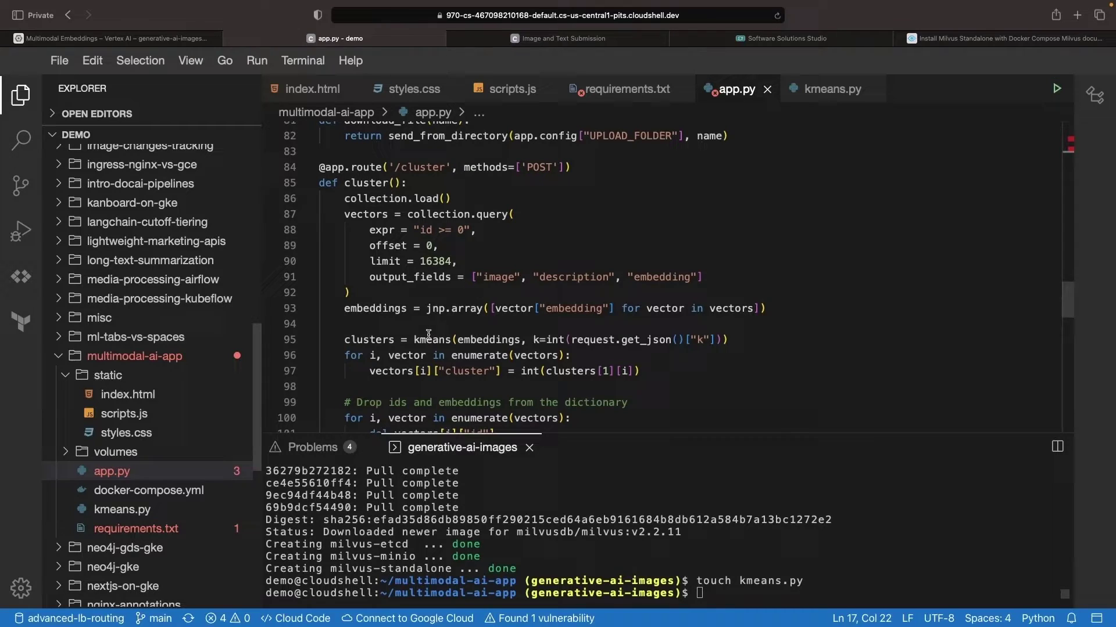
{"action": "left_click_drag", "start_coordinate": [415, 341], "coordinate": [723, 340]}
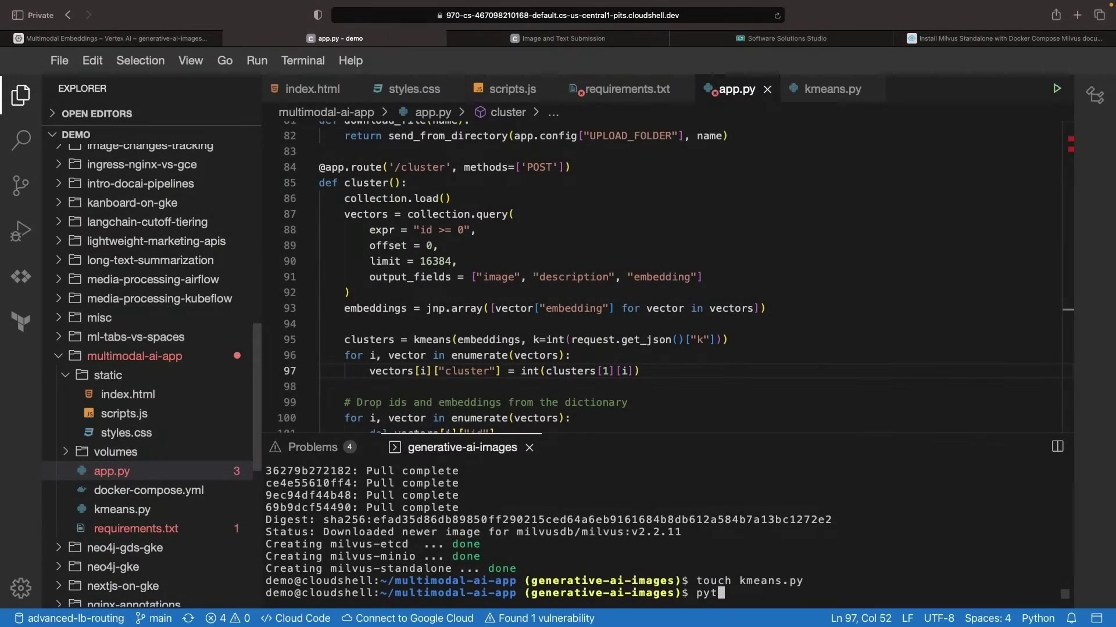
{"action": "left_click", "coordinate": [669, 593]}
{"action": "type", "text": "pyt3 -m"}
{"action": "key", "text": "BackSpace"}
{"action": "key", "text": "BackSpace"}
{"action": "type", "text": "kmeans.py"}
{"action": "key", "text": "Return"}
{"action": "type", "text": "sudo pip3 install pymilvus"}
Step: Add pymilvus==2.2.13 to requirements.txt and restart the Flask server on port 1313
{"action": "key", "text": "Return"}
{"action": "left_click", "coordinate": [136, 529]}
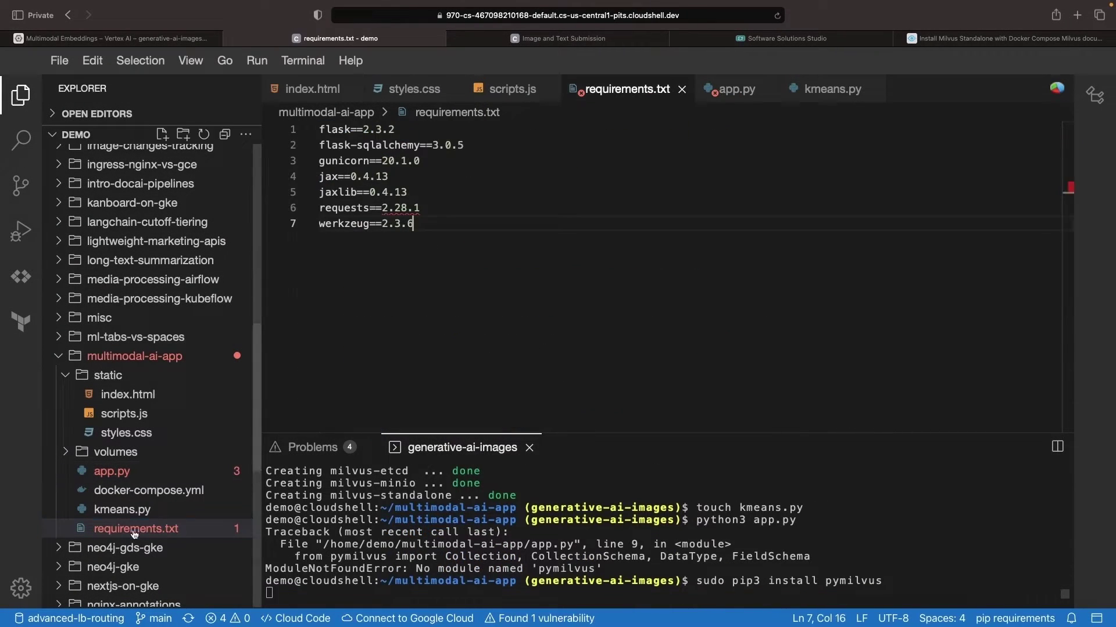
{"action": "type", "text": "pymilvus==2.2.13"}
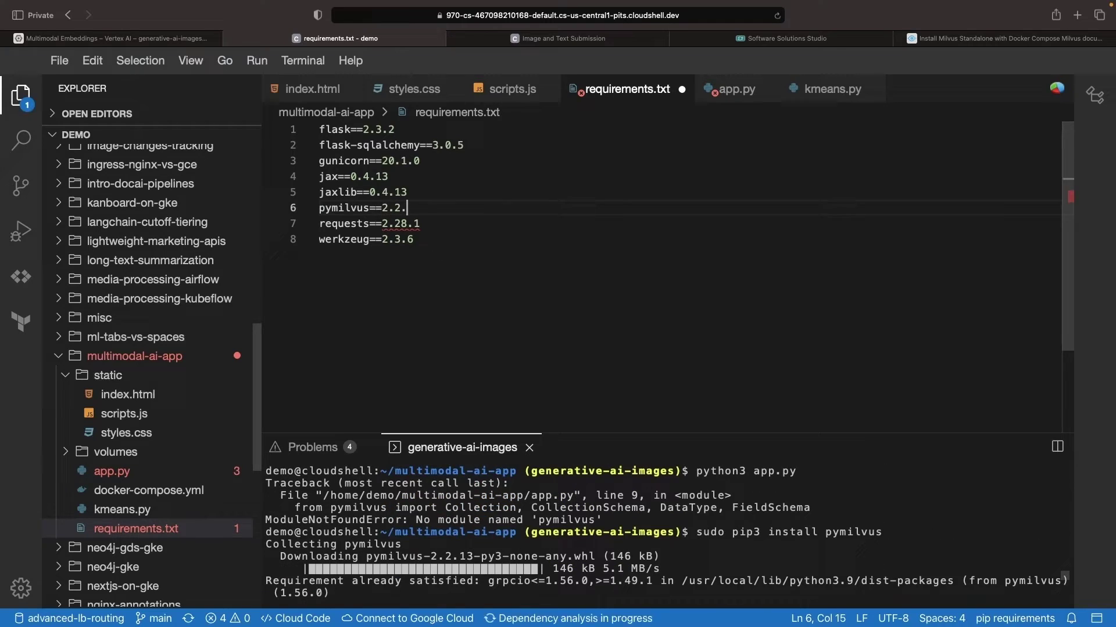
{"action": "key", "text": "ctrl+l"}
{"action": "type", "text": "python3 app.py"}
{"action": "key", "text": "Return"}
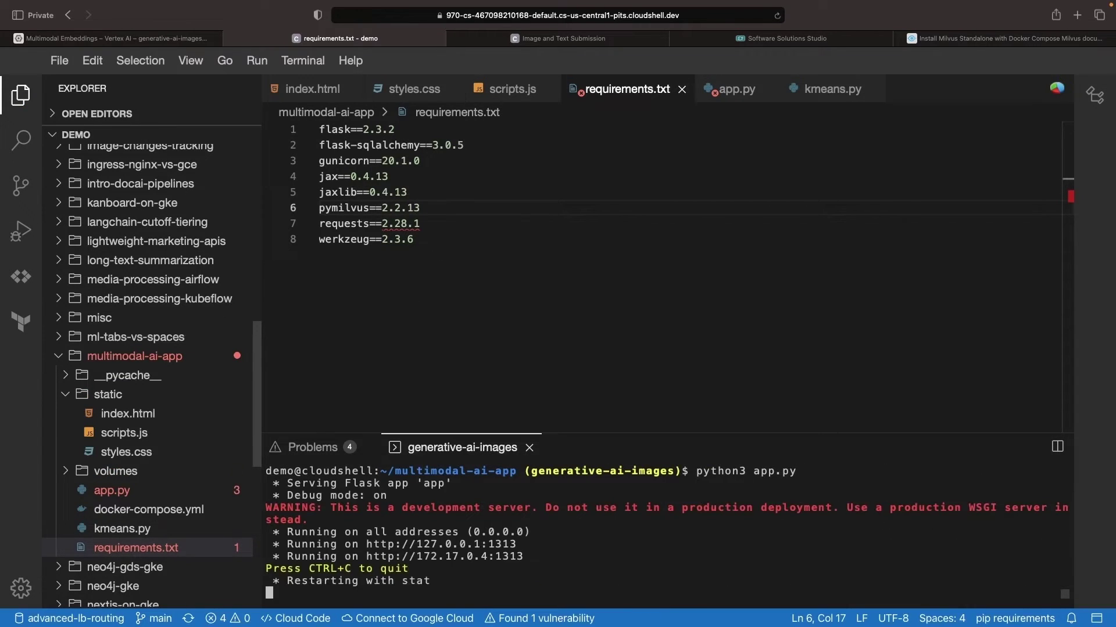
Step: Paste and upload the Adjustable Wrench product description
{"action": "left_click", "coordinate": [112, 490]}
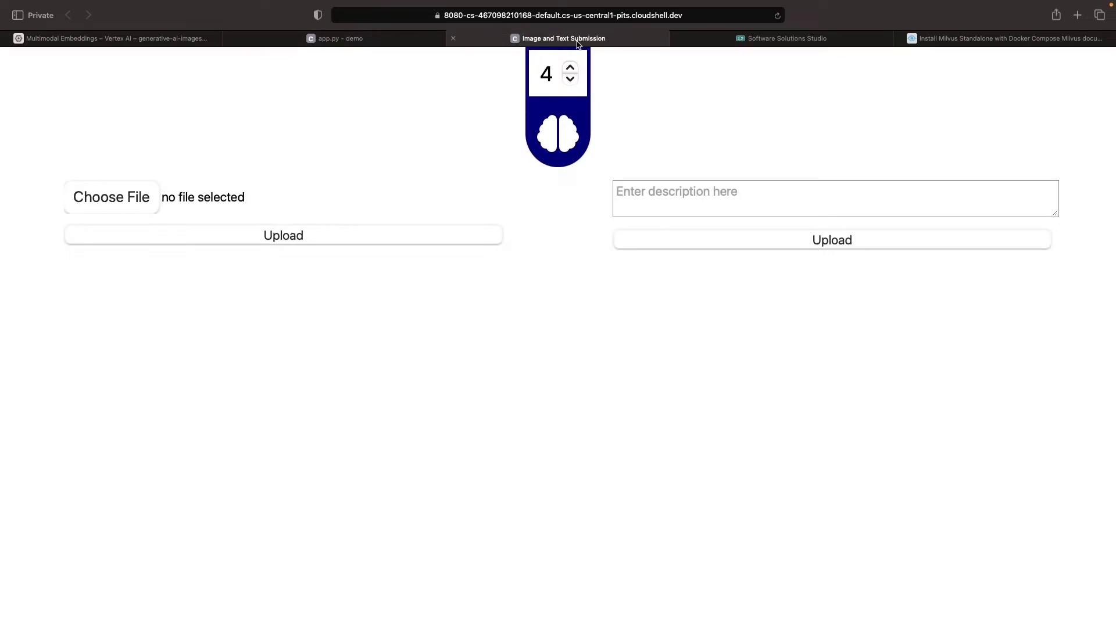
{"action": "type", "text": "app.run(debug=True, host=\"0.0.0.0\", port=8080"}
{"action": "left_click", "coordinate": [690, 199]}
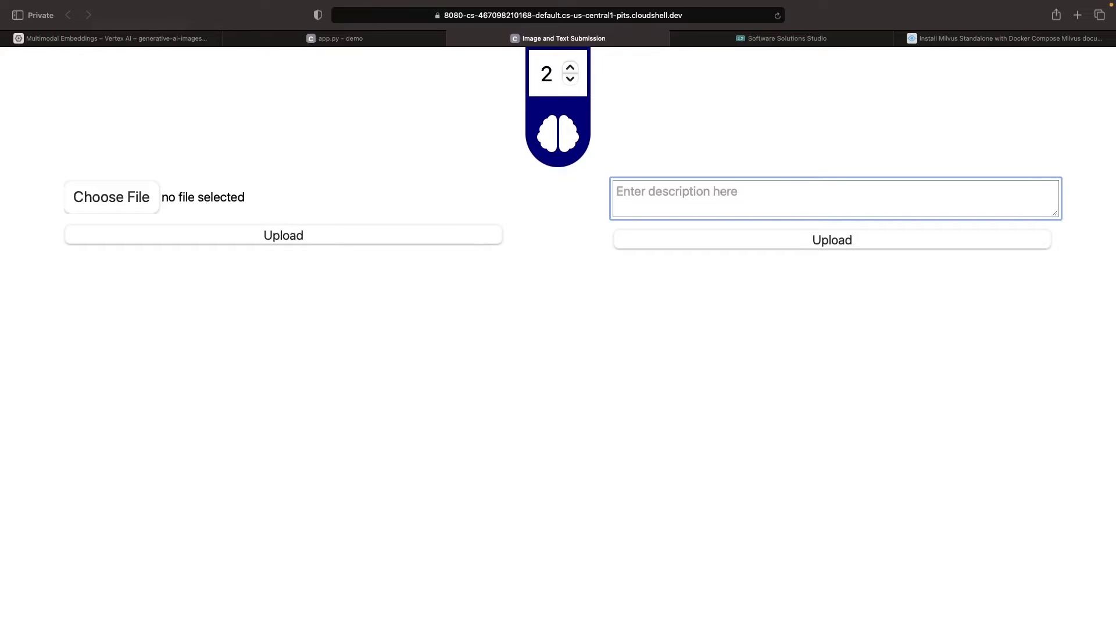
{"action": "key", "text": "super+Tab"}
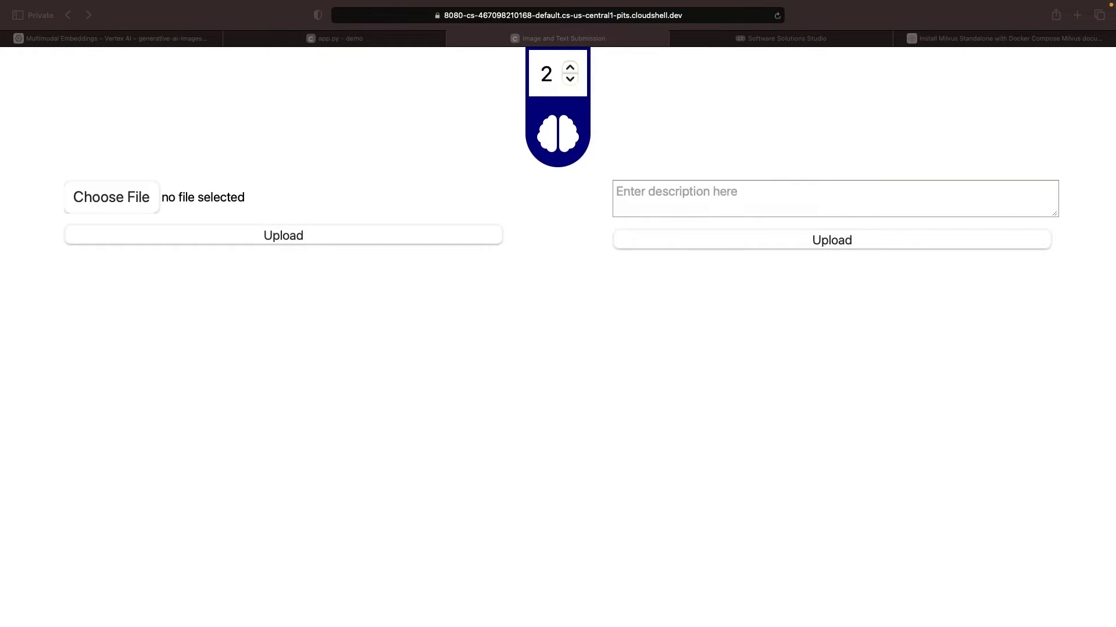
{"action": "key", "text": "super+Tab"}
{"action": "type", "text": "Introducing the Adjustable Wrench, the reliable and efficient solution for your hardware needs. Made from hardened chrome-vanadium steel, this tool boasts exceptional durability and rust resistance."}
{"action": "left_click", "coordinate": [941, 280]}
Step: Paste and upload the Gold Necklace product description
{"action": "key", "text": "super+Tab"}
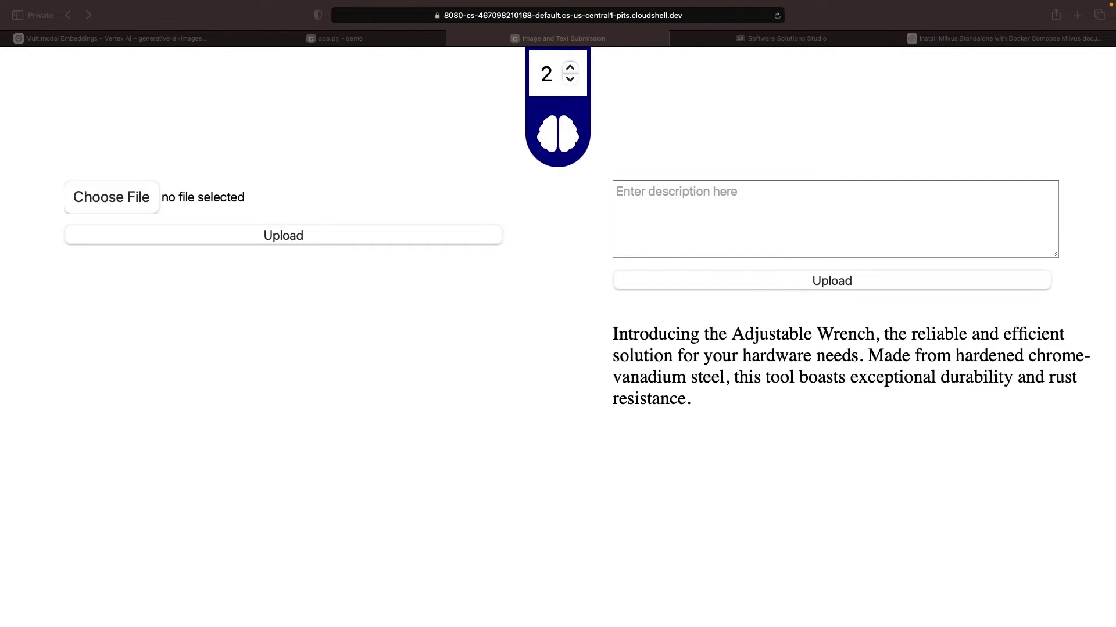
{"action": "key", "text": "super+Tab"}
{"action": "type", "text": "The Gold Necklace is a beautiful testament to timeless style. Made from 24k Gold and stunning diamonds, it features a delicate, intertwining triangular pendant."}
{"action": "left_click", "coordinate": [931, 281]}
Step: Upload the Vintage Gramophone description and choose wrench.jpg as the image
{"action": "type", "text": "Experience music as it was meant to be heard with the Vintage Gramophone. This piece of audio history revives the nostalgic aesthetic of the early 20th century, blending traditional craftsmanship with modern technology. The solid wooden horn, carefully handcrafted from mahogany, delivers warm, rich, and immersive sound."}
{"action": "left_click", "coordinate": [713, 280]}
{"action": "right_click", "coordinate": [940, 237]}
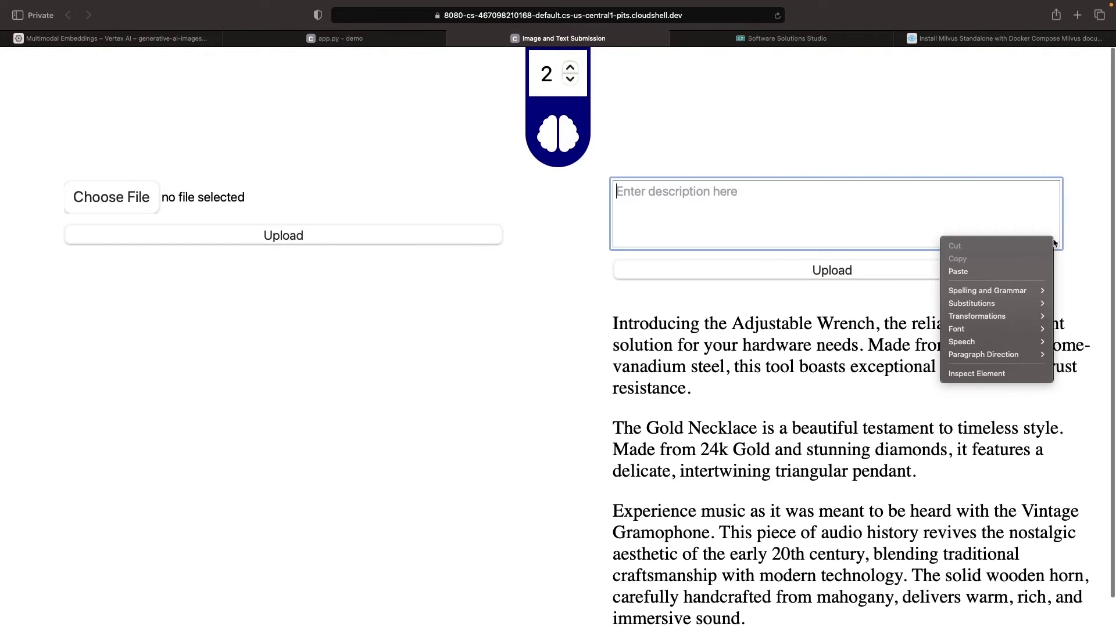
{"action": "left_click", "coordinate": [430, 312]}
{"action": "left_click", "coordinate": [105, 198]}
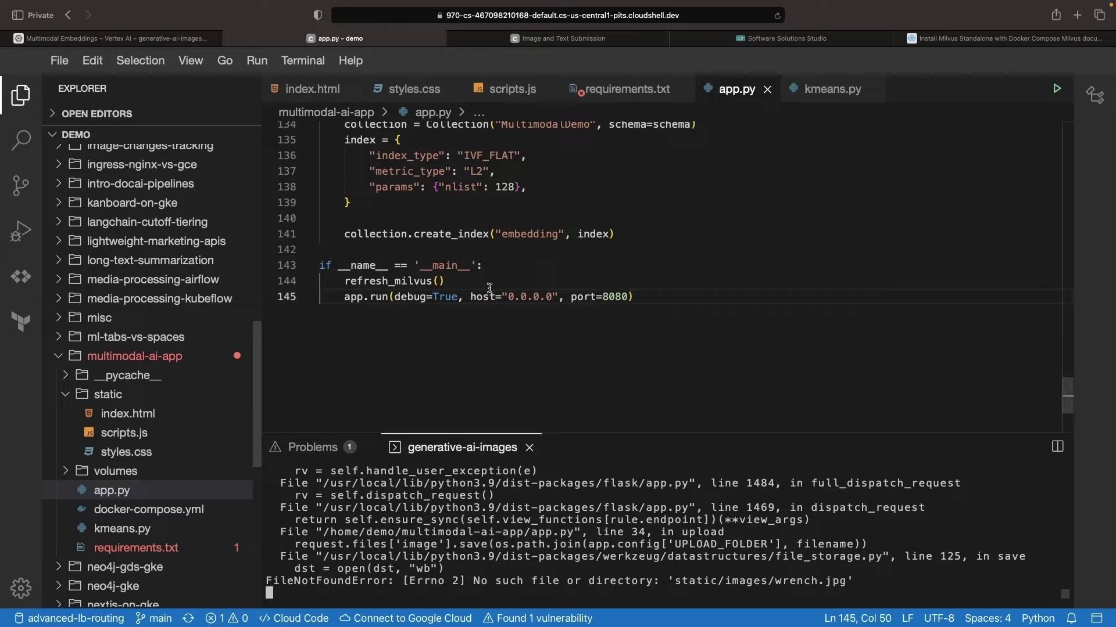
Step: Open a second Cloud Shell terminal from Terminal > New Terminal
{"action": "left_click", "coordinate": [290, 60]}
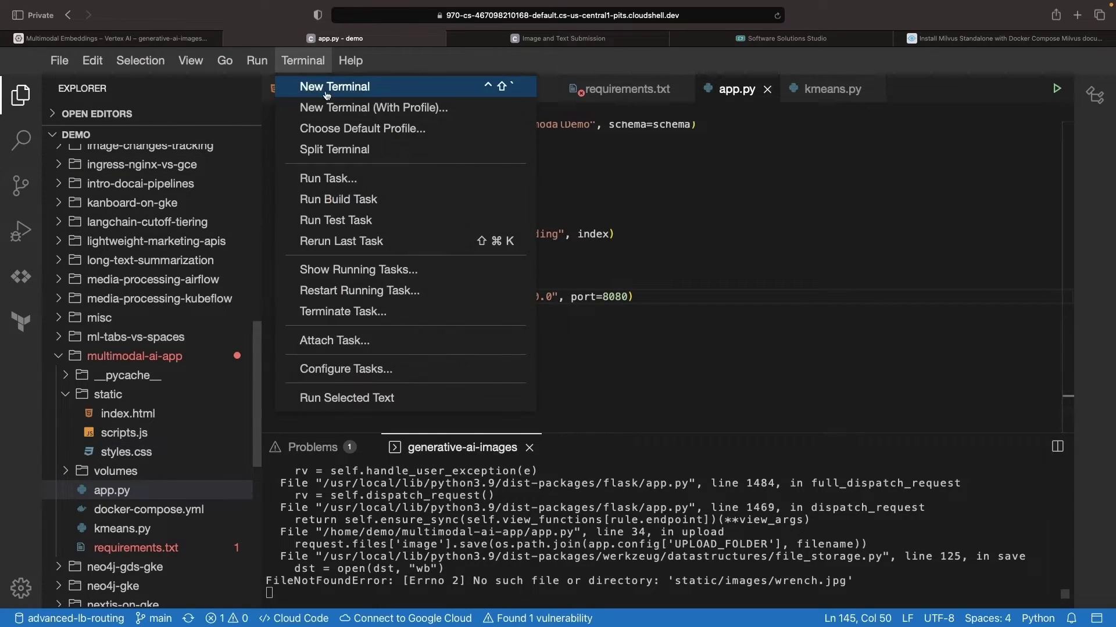
{"action": "left_click", "coordinate": [340, 83]}
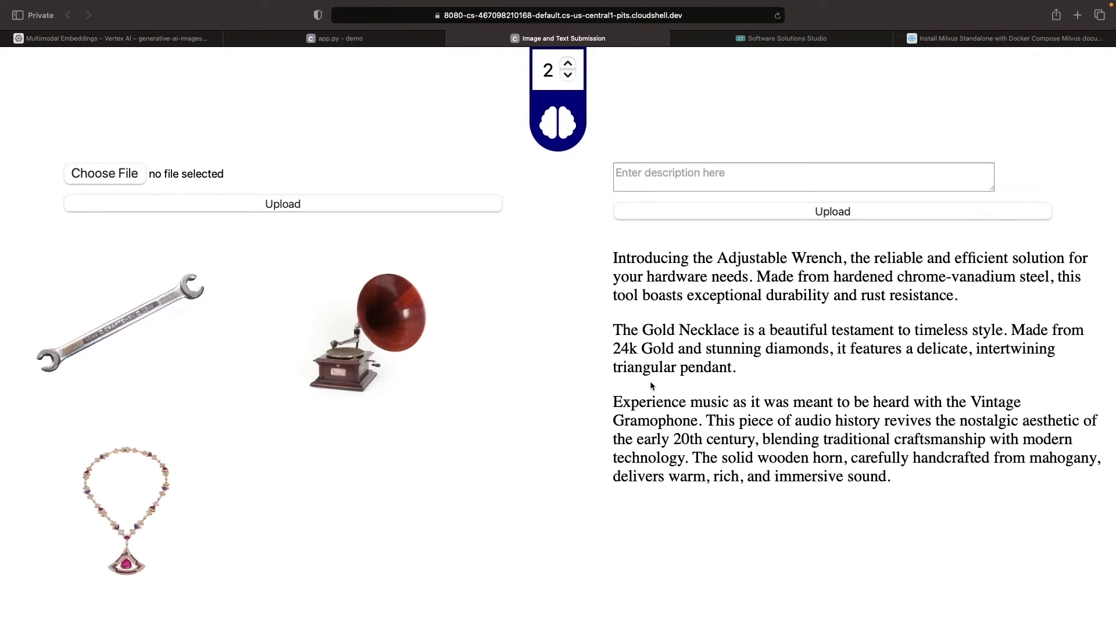
Step: Cluster the wrench, necklace and gramophone items into 3 colored groups with k set to 3
{"action": "left_click", "coordinate": [568, 63]}
{"action": "left_click", "coordinate": [557, 128]}
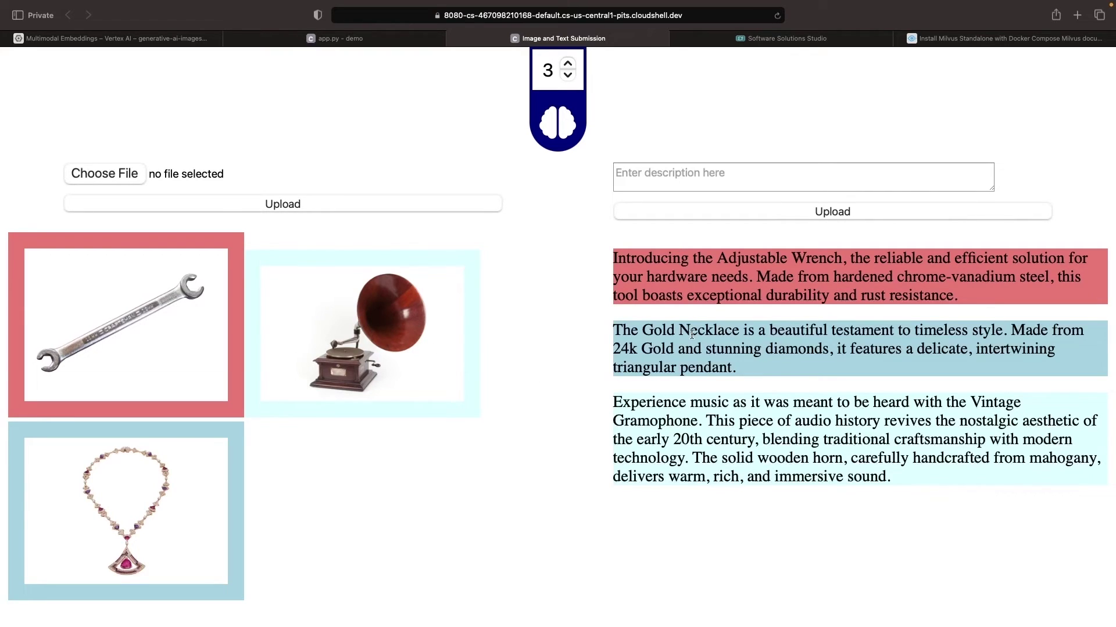
Step: Recluster with k lowered to 2, grouping the gramophone with the wrench
{"action": "left_click", "coordinate": [568, 76]}
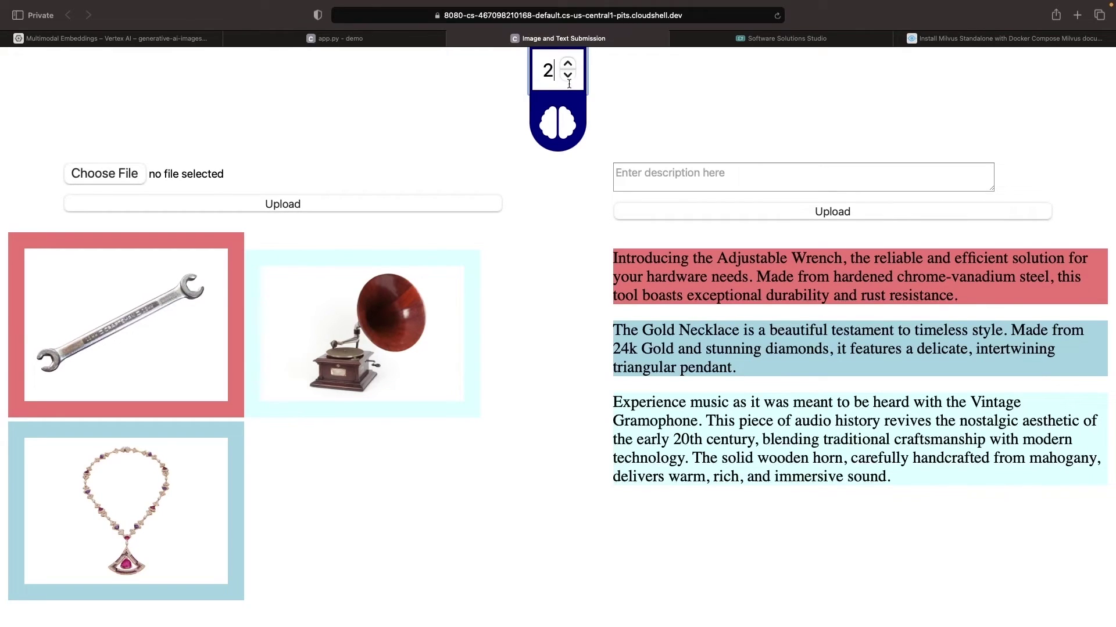
{"action": "left_click", "coordinate": [567, 121]}
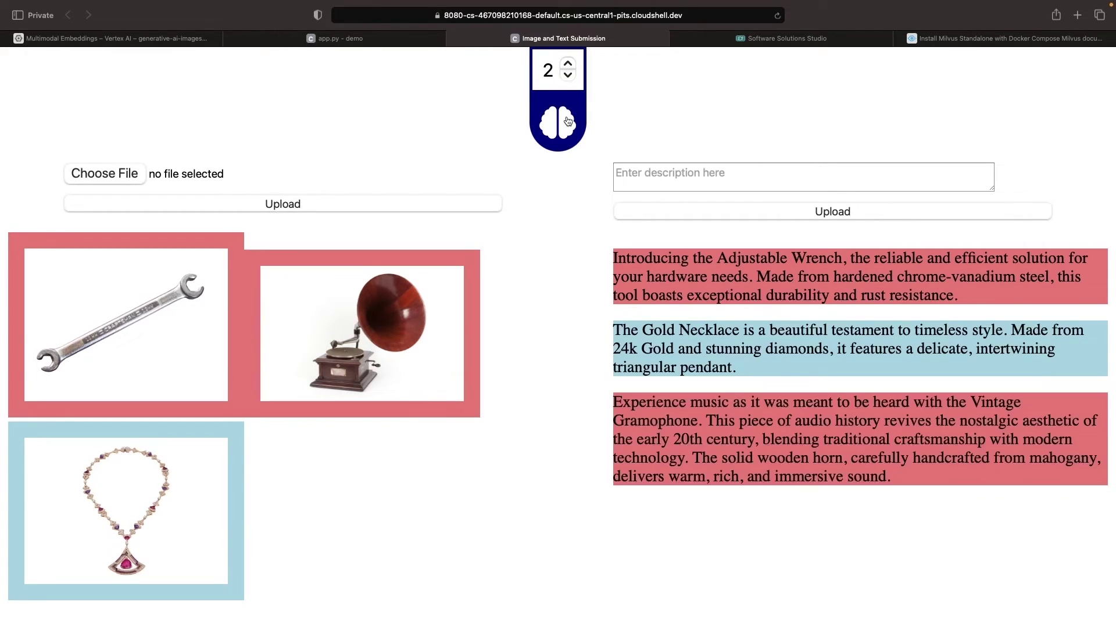